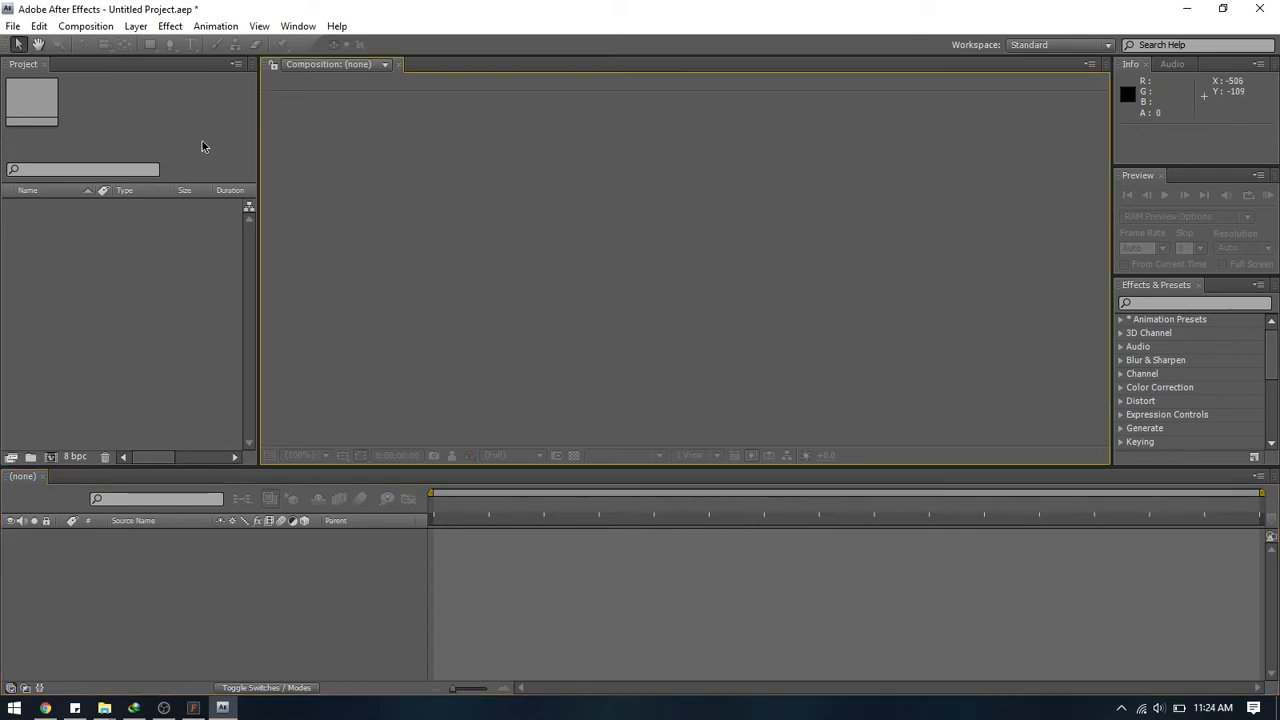
Examine the Project, Composition and Timeline areas of the empty project.
left_click(212, 132)
left_click(579, 147)
left_click(1164, 611)
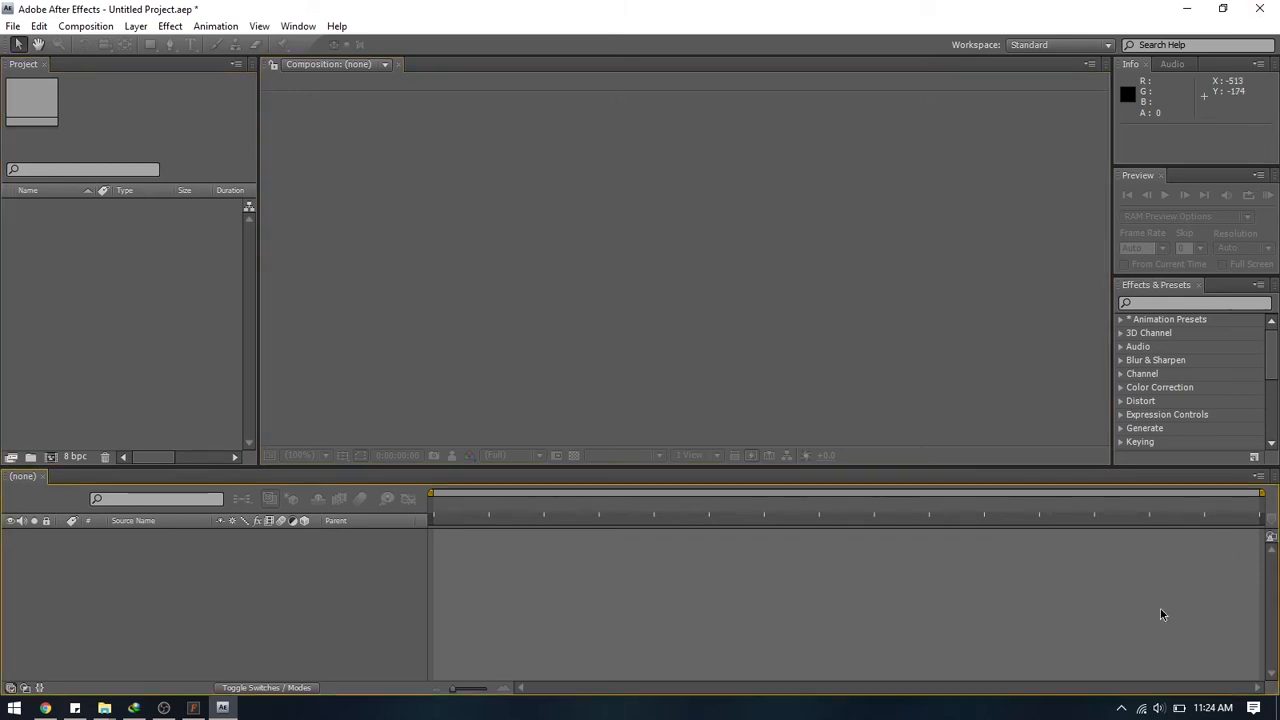
left_click(120, 358)
left_click(466, 329)
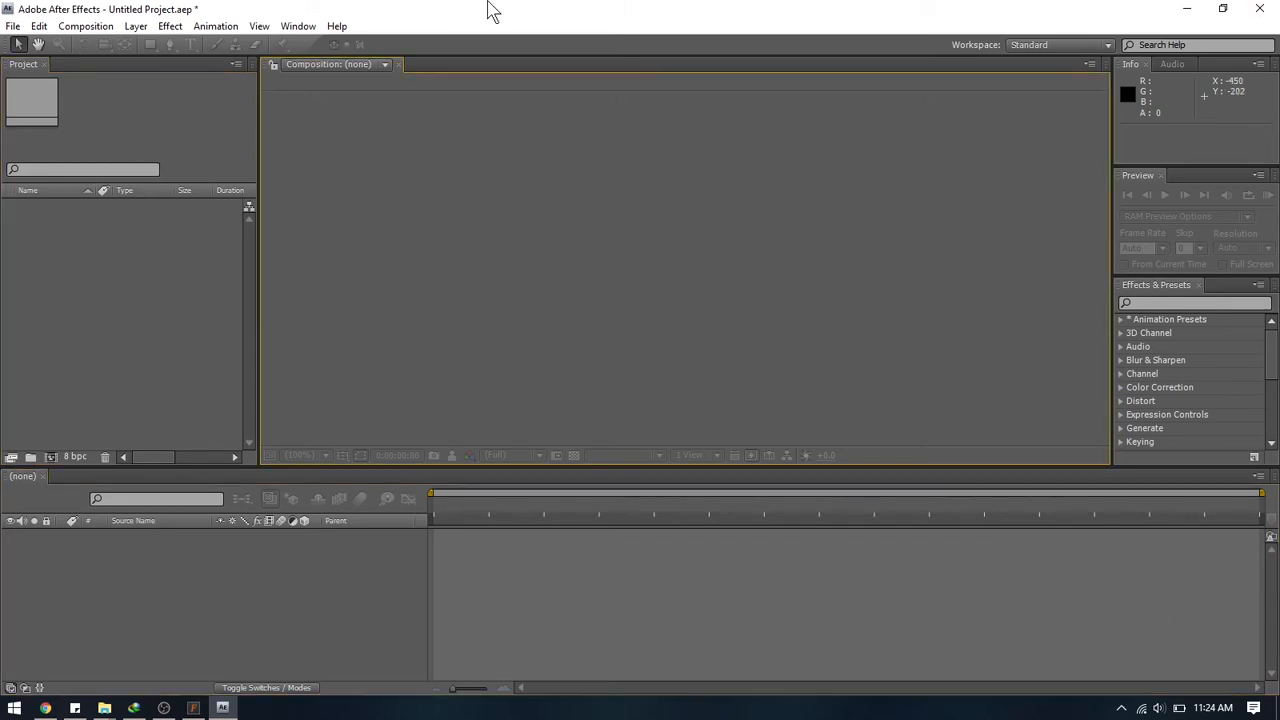
left_click(131, 109)
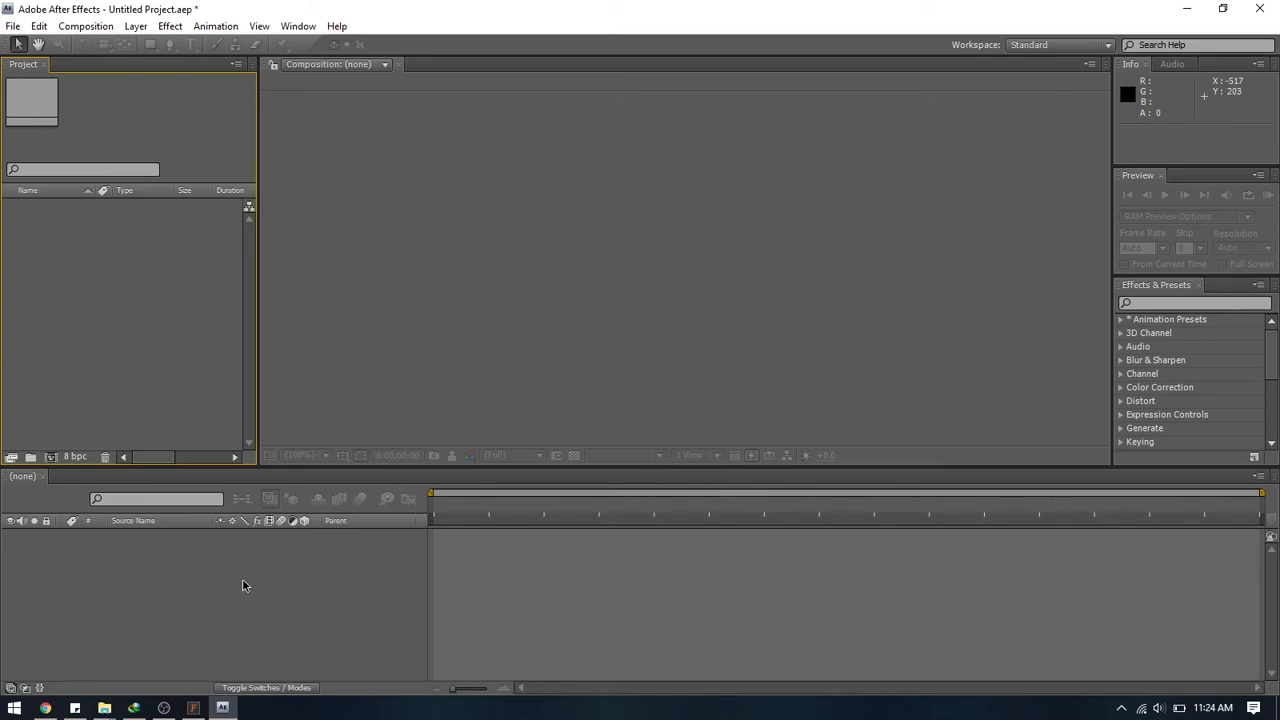
left_click(274, 580)
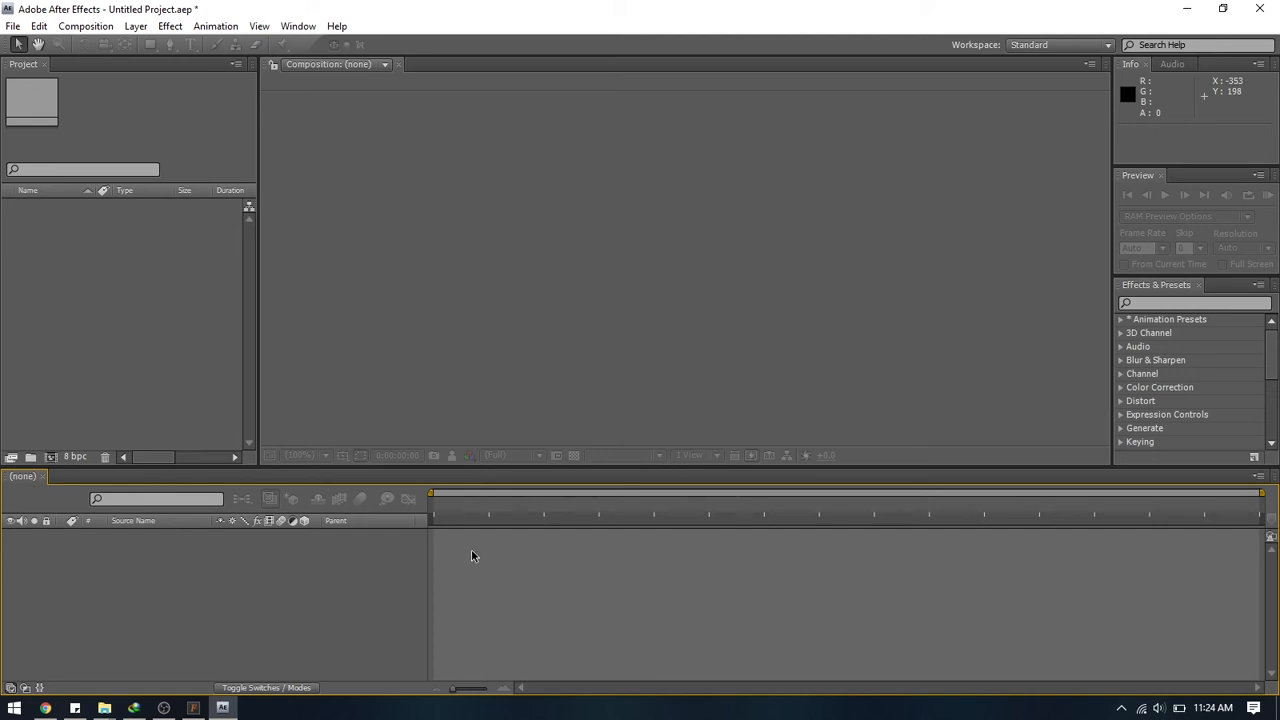
left_click(96, 340)
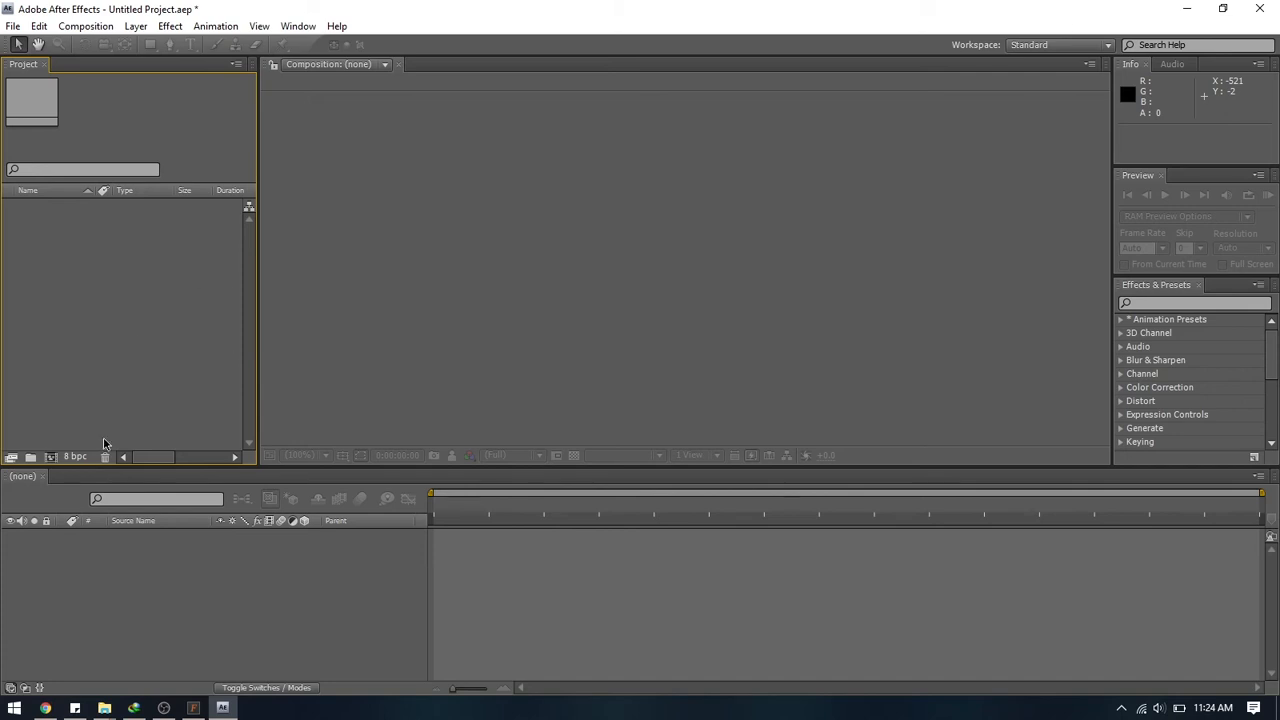
left_click(230, 600)
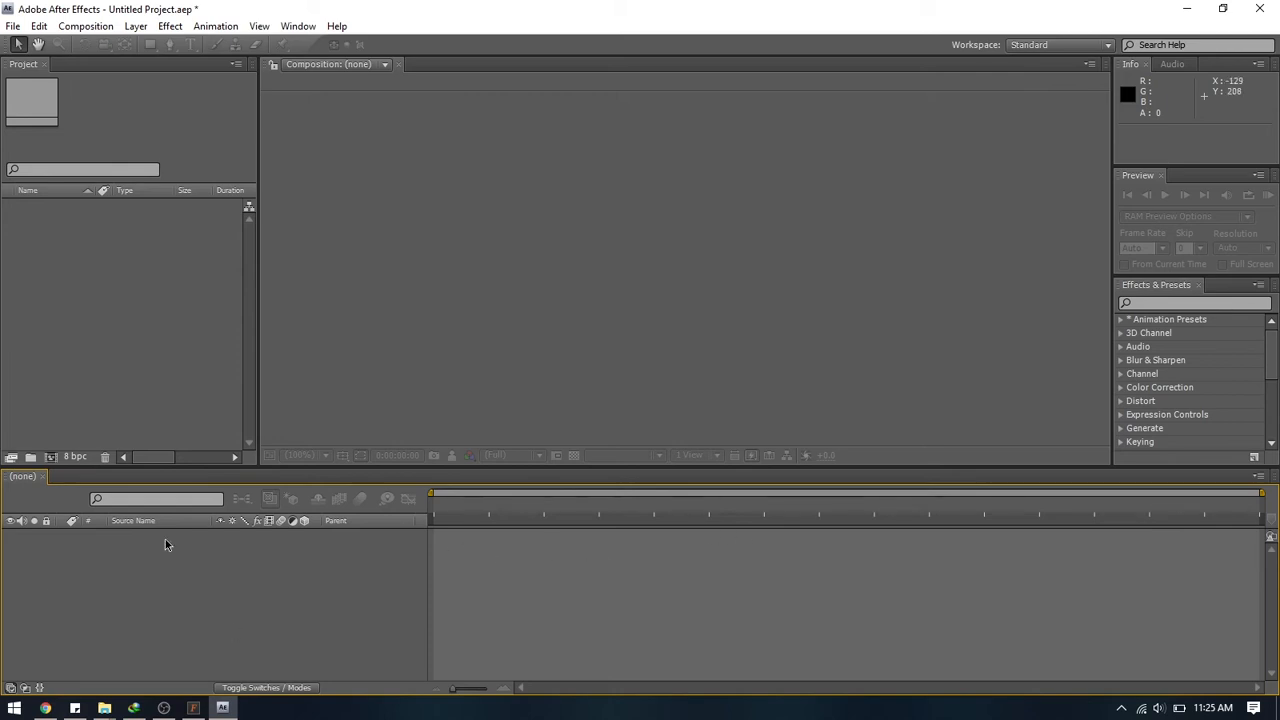
left_click(448, 283)
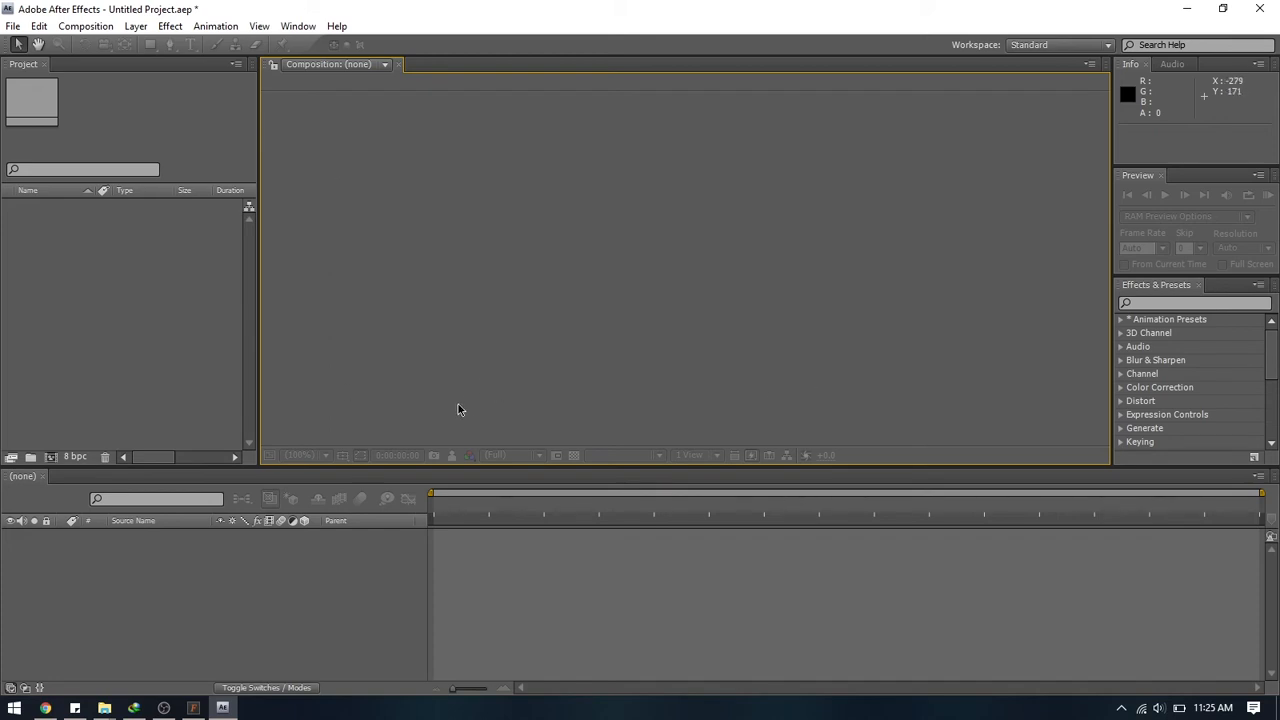
left_click(360, 569)
left_click(321, 276)
Show the Audio levels in place of Info and make the Audio area taller, shrinking Effects & Presets.
left_click(1173, 127)
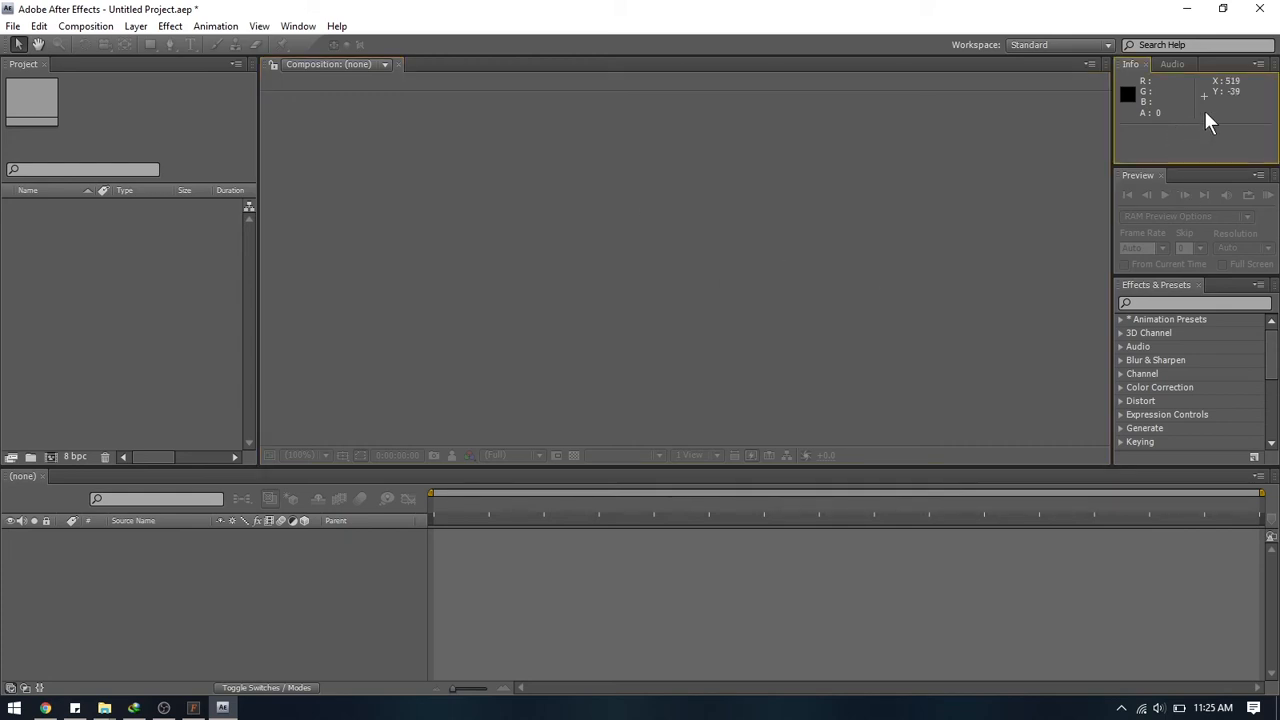
left_click(1172, 64)
left_click(1132, 64)
left_click(1172, 64)
left_click(1136, 64)
left_click(1172, 65)
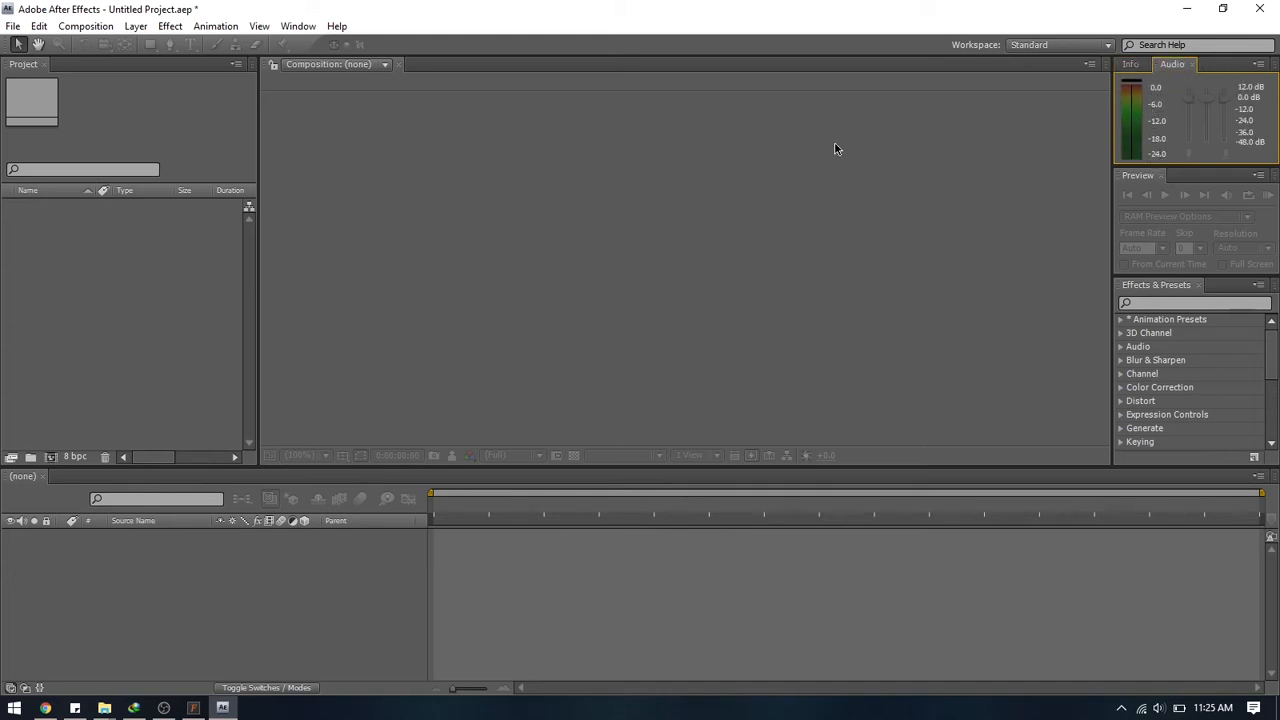
left_click(1138, 196)
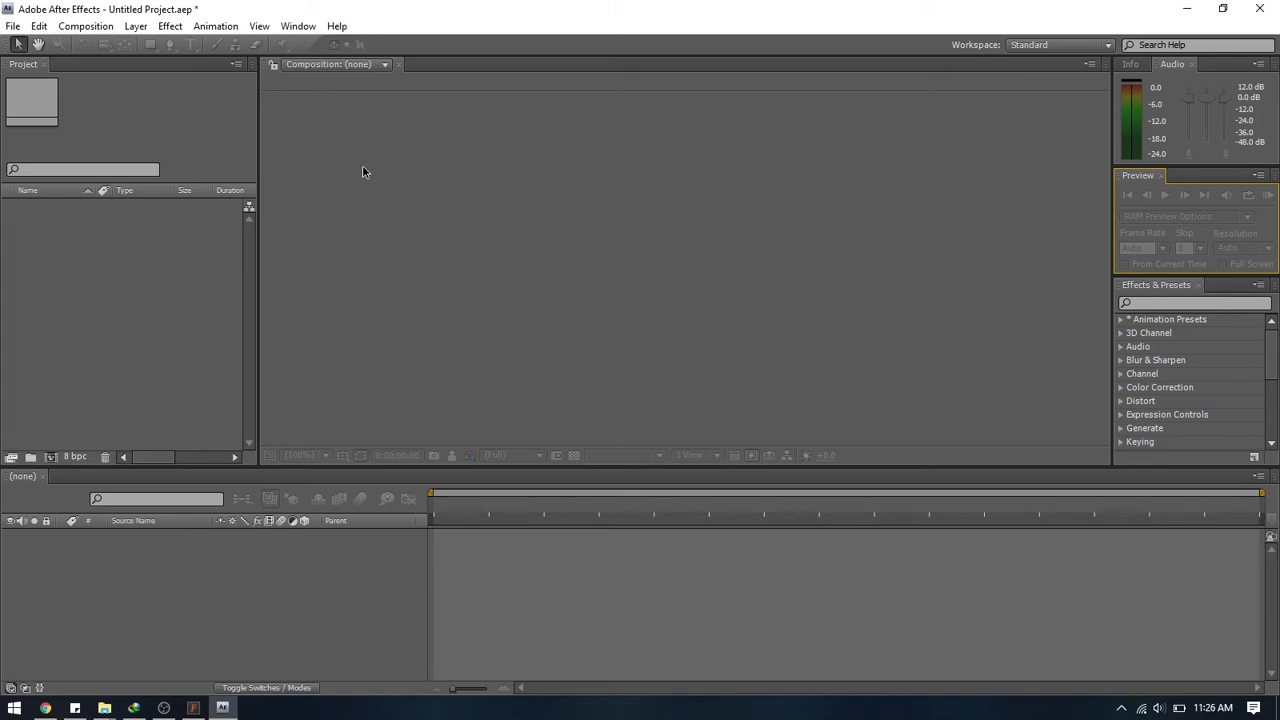
left_click_drag(1161, 275, 1161, 305)
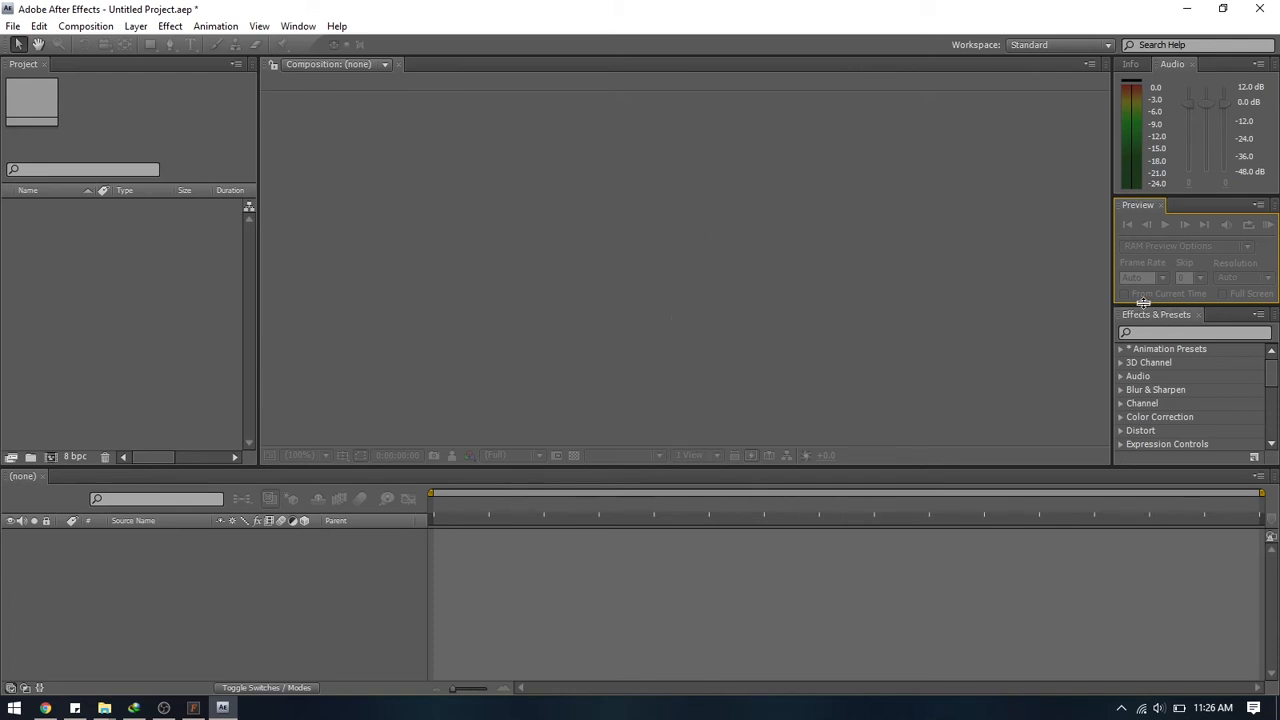
left_click_drag(1142, 303, 1151, 336)
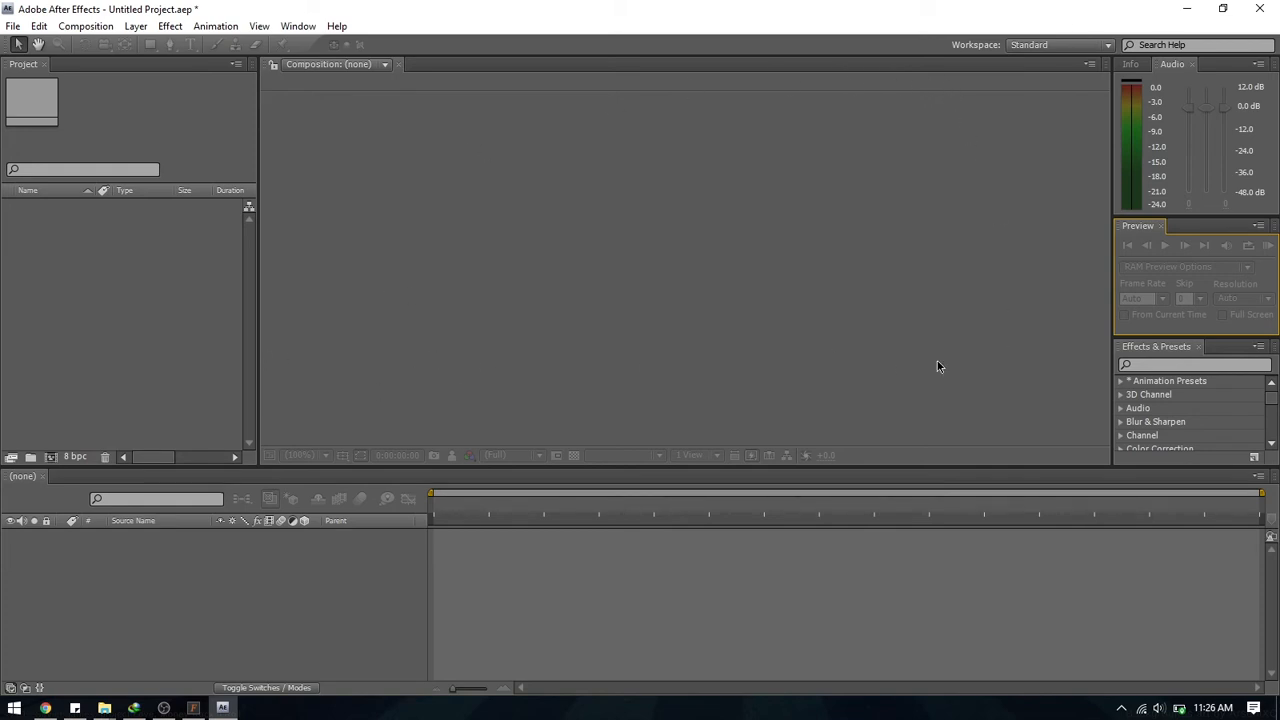
Browse the list of effect categories in Effects & Presets.
left_click(1147, 356)
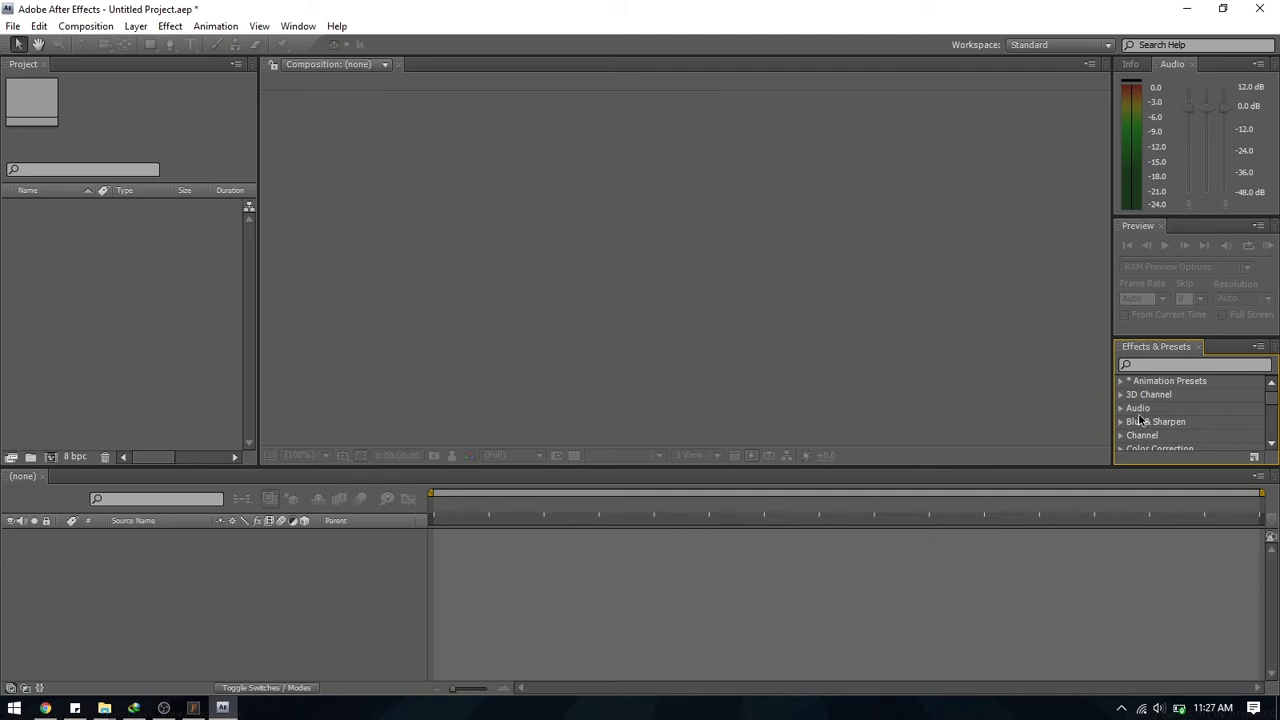
scroll(1172, 420, "down", 6)
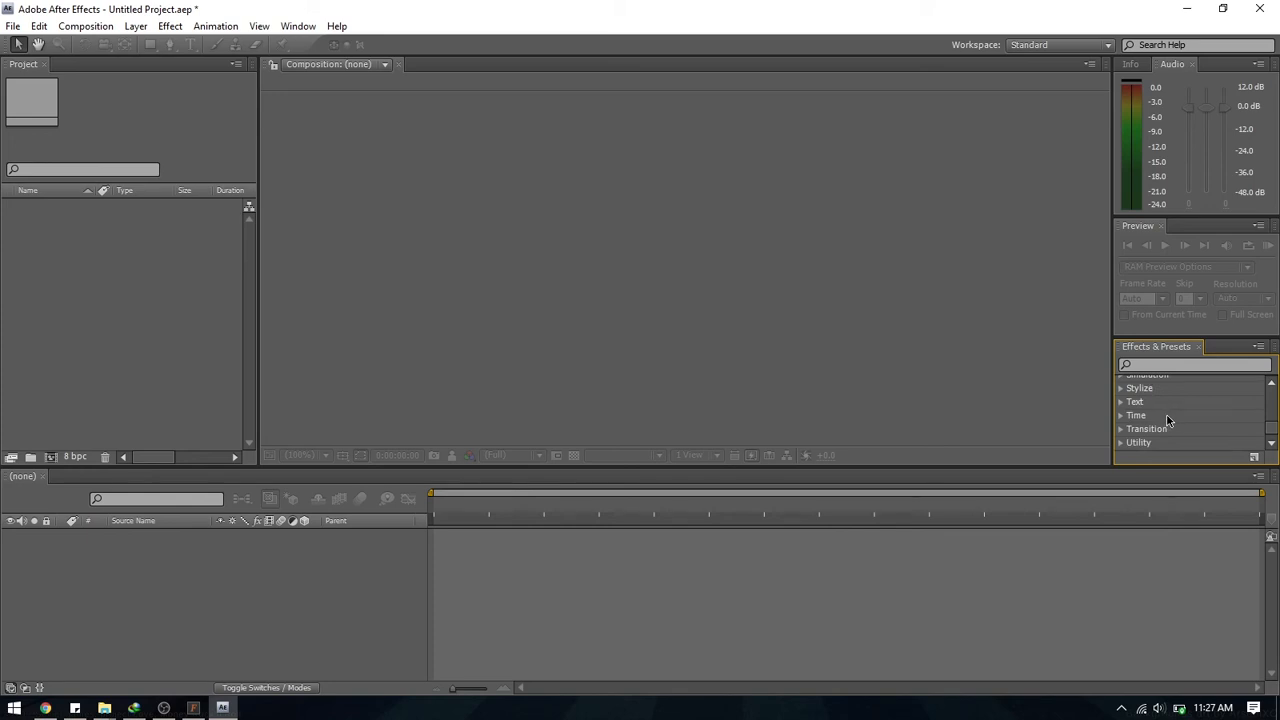
scroll(1164, 427, "up", 6)
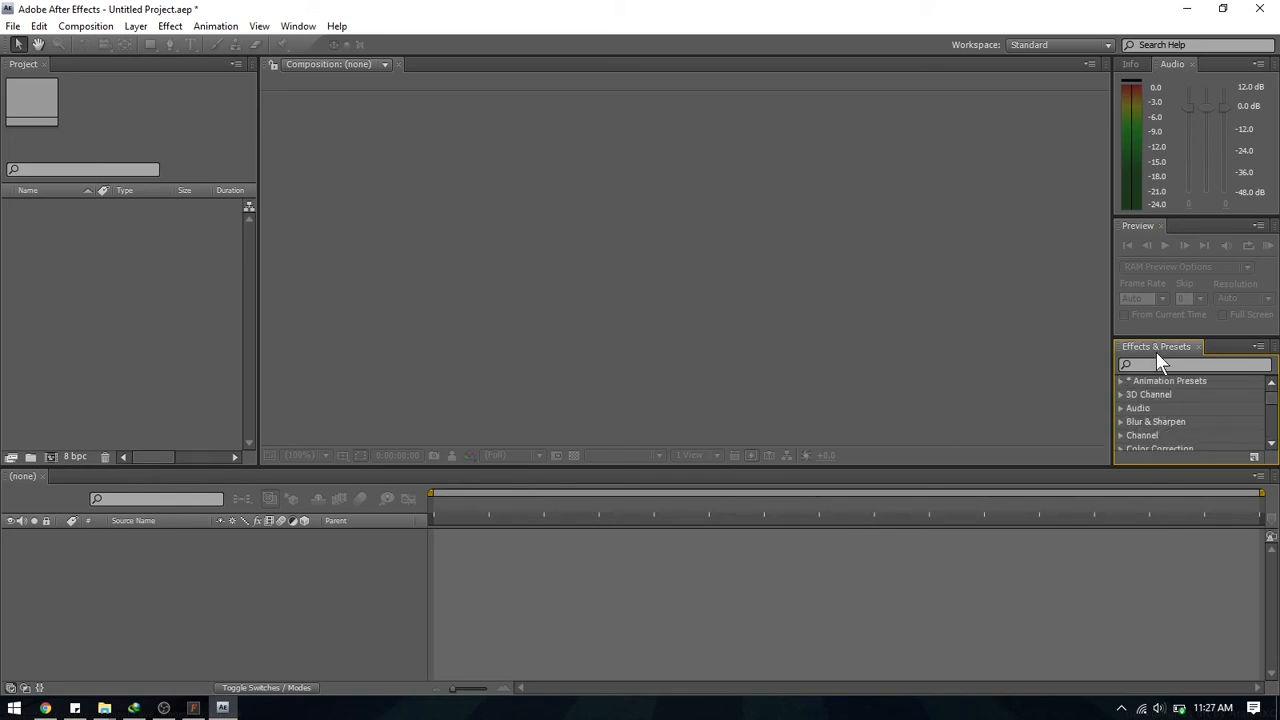
scroll(1178, 405, "down", 2)
scroll(1176, 417, "down", 3)
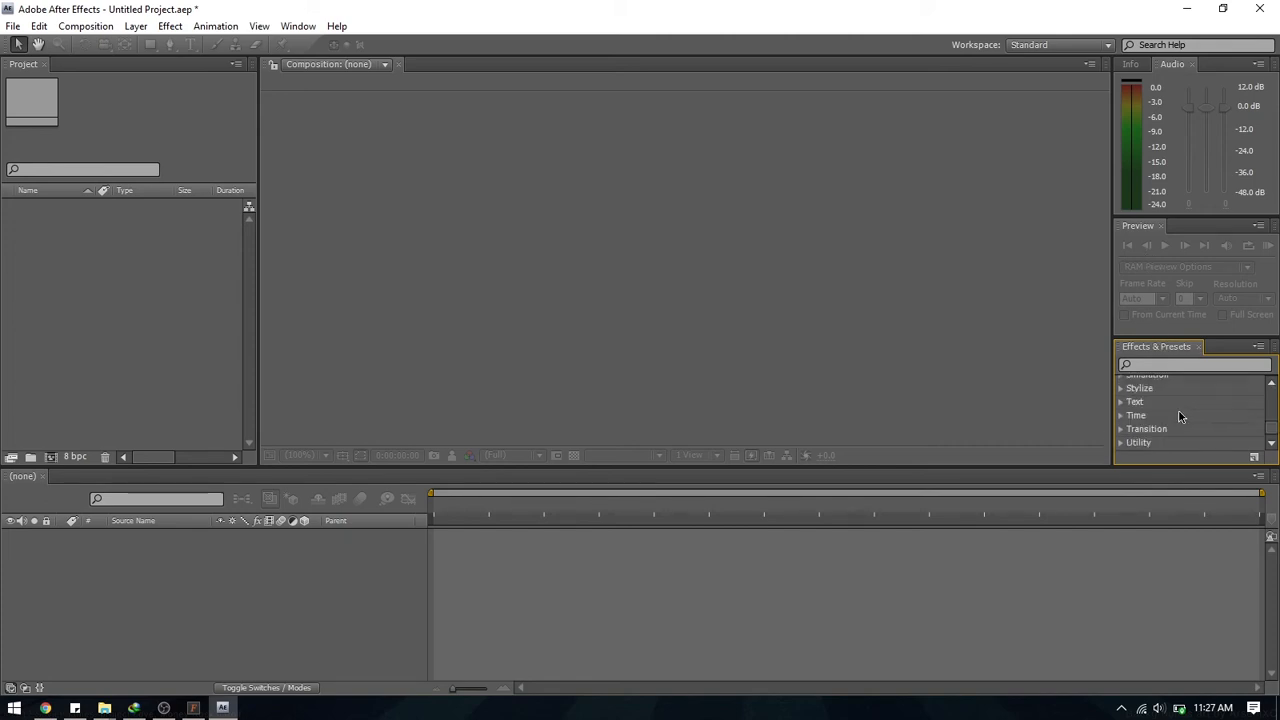
left_click(698, 404)
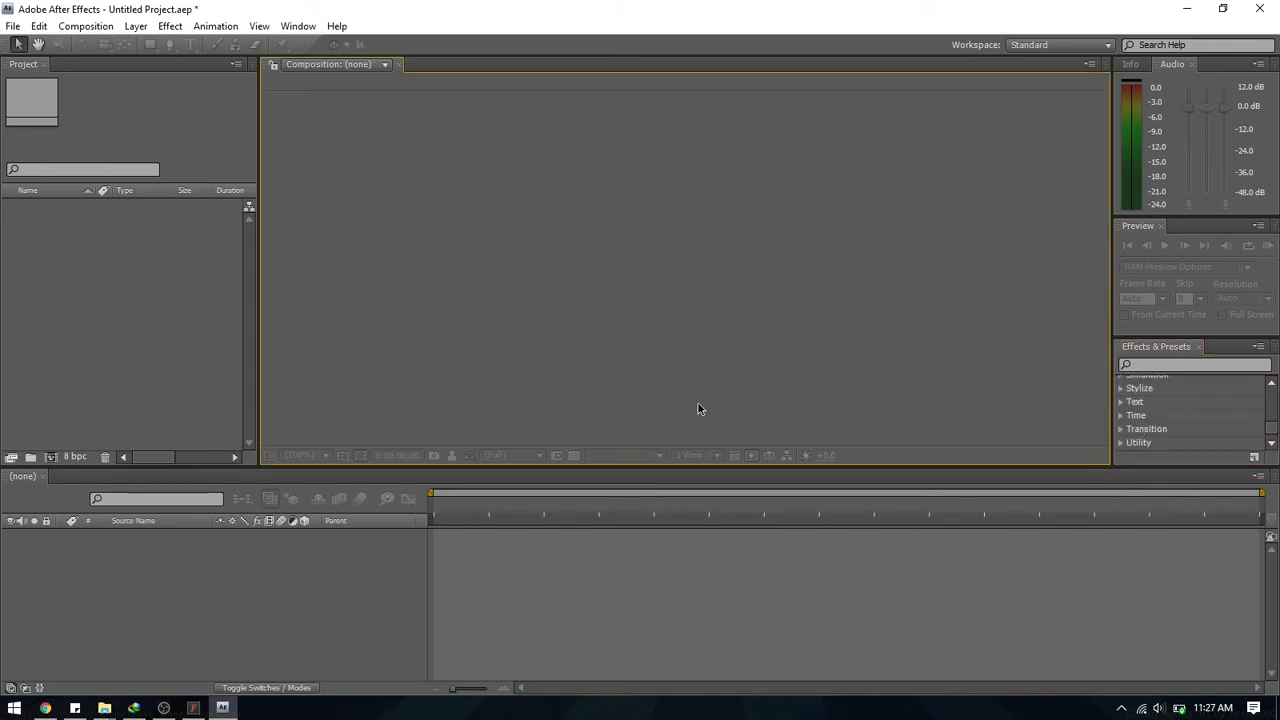
left_click(243, 357)
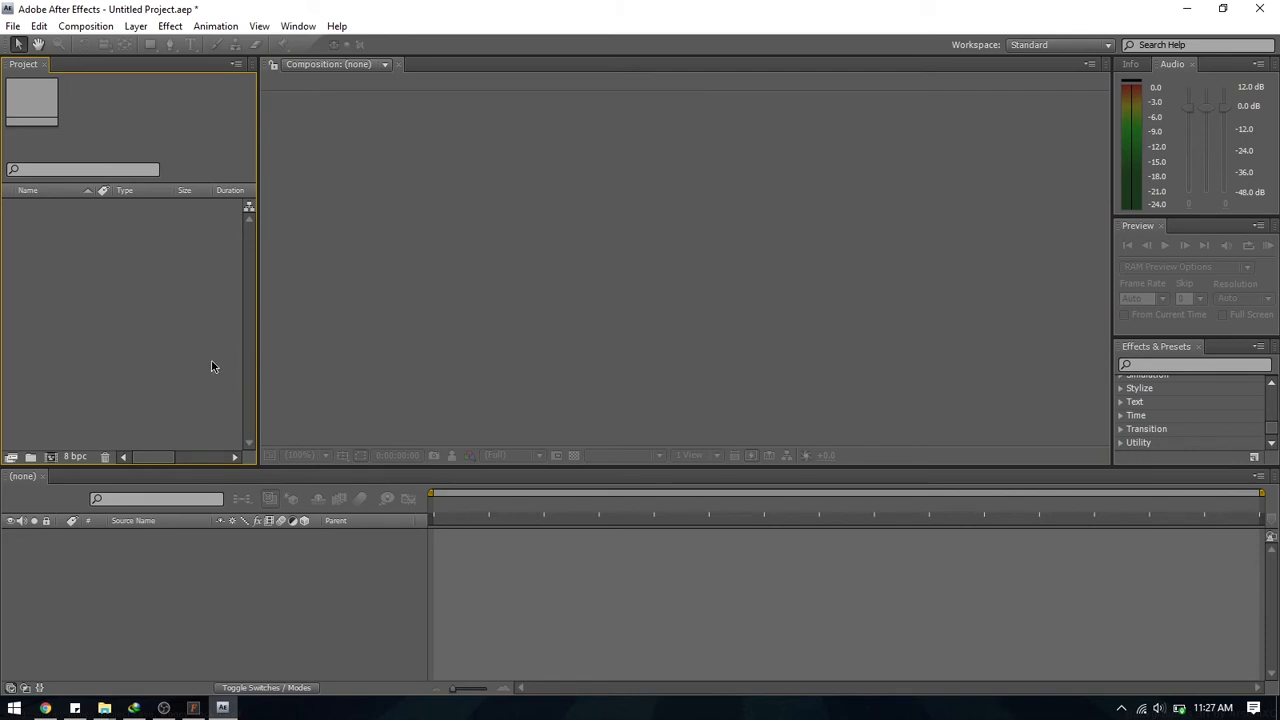
left_click(249, 562)
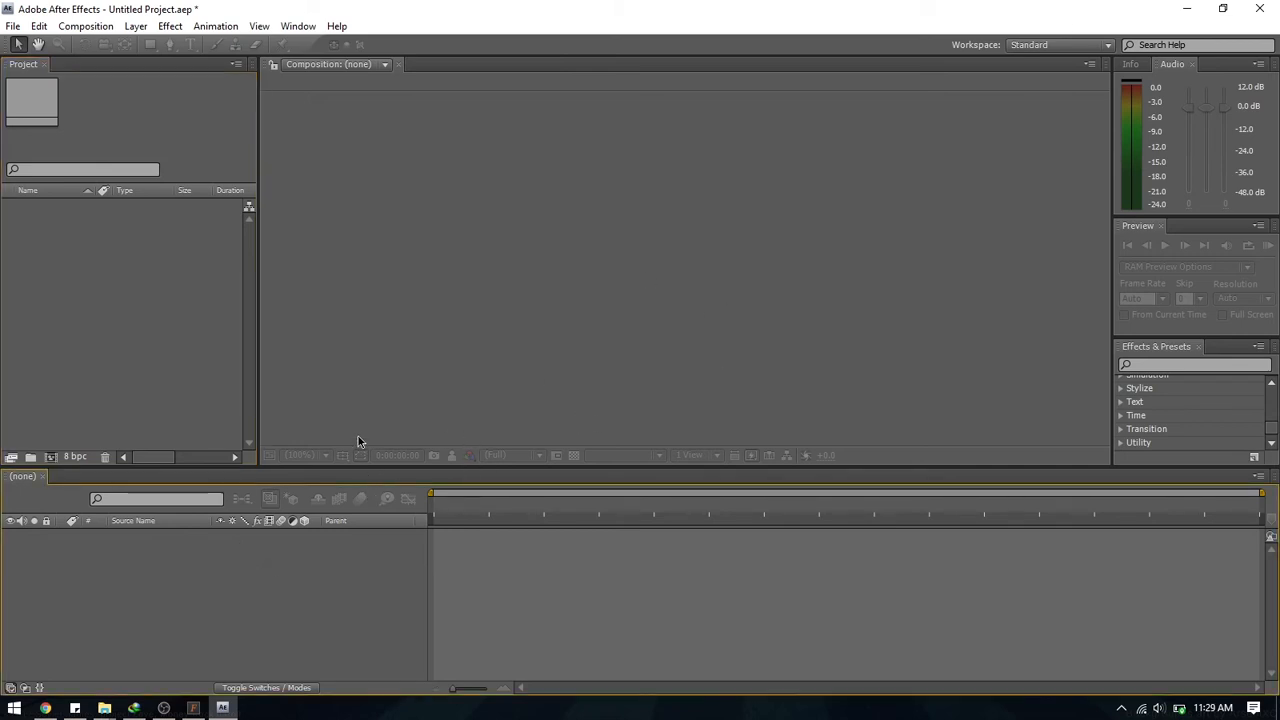
Import the video "[HD] How to take panning photos with smartphone camera" from File Explorer's Percobaan folder into the After Effects project and check its details.
mouse_move(104, 708)
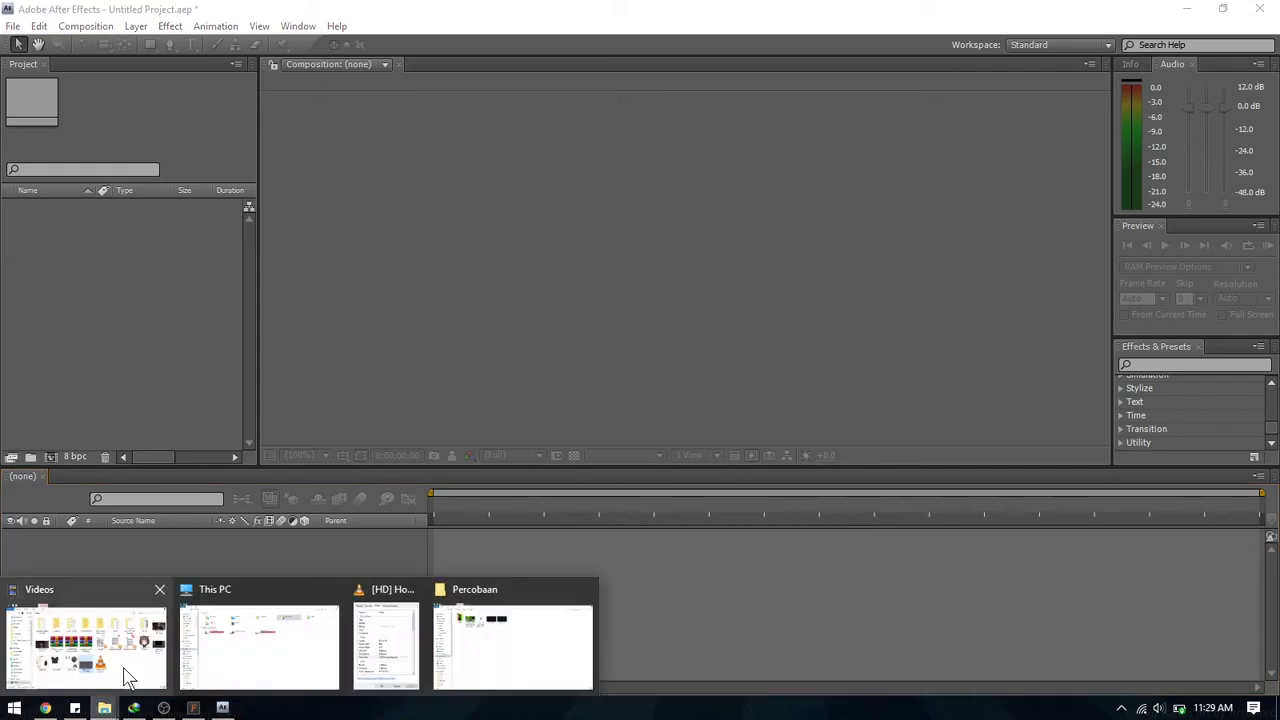
left_click(440, 630)
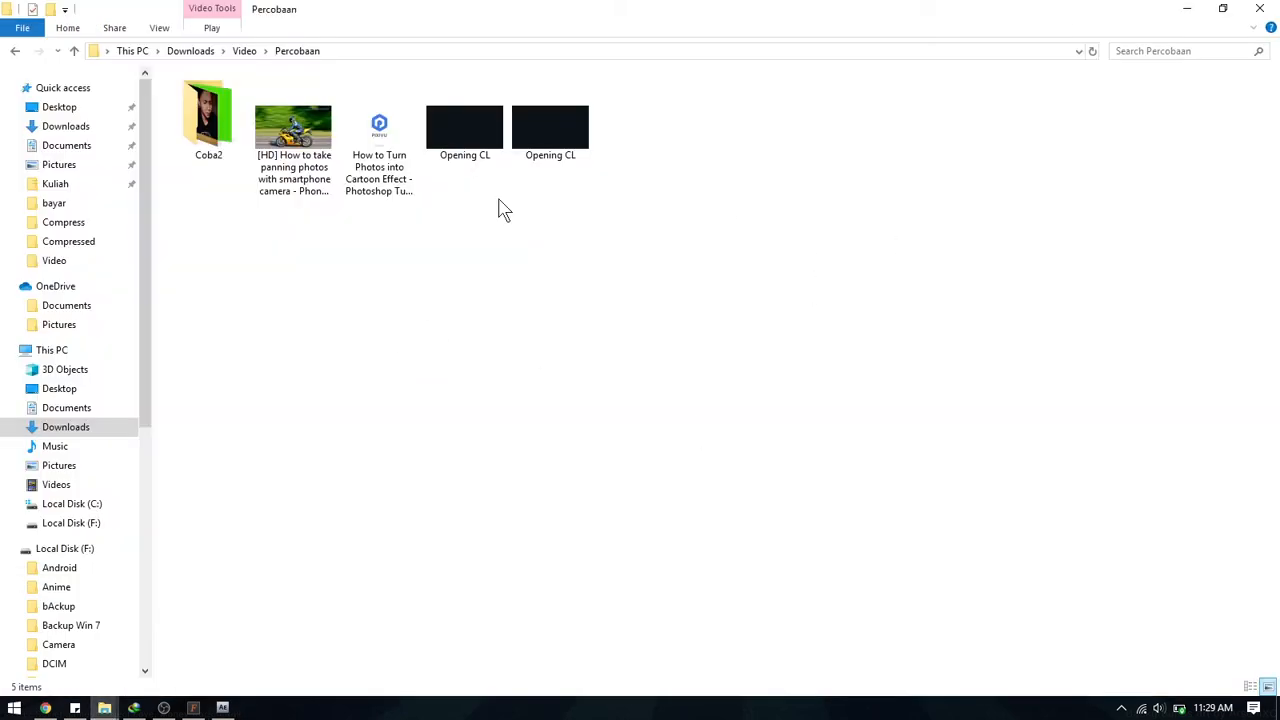
left_click(372, 200)
left_click(290, 182)
left_click_drag(288, 135, 55, 94)
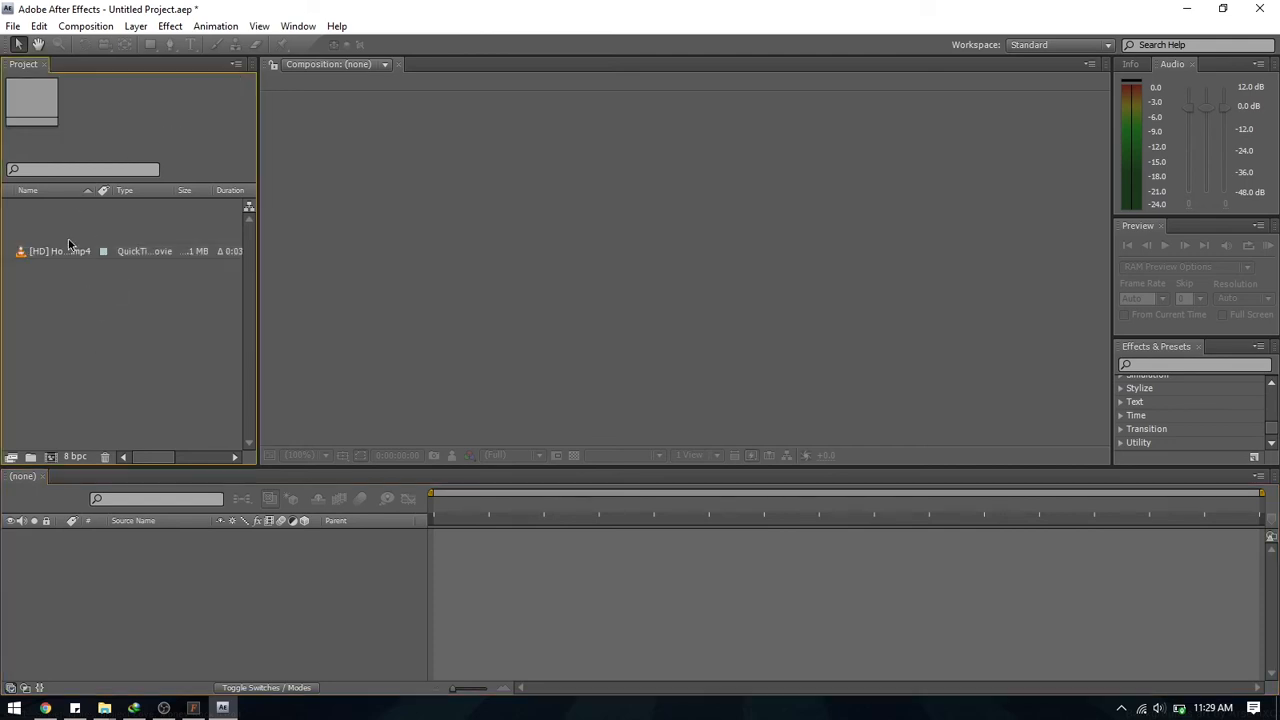
left_click(72, 251)
left_click(85, 229)
left_click(85, 251)
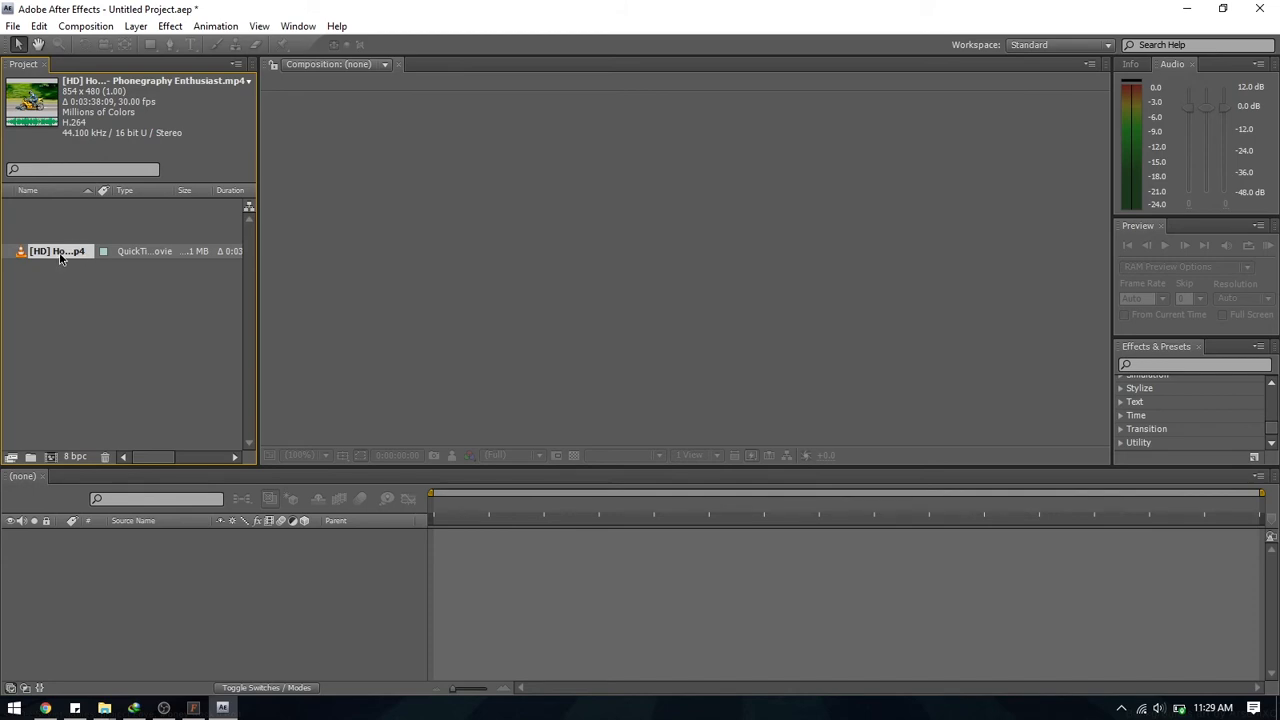
left_click(68, 282)
scroll(91, 295, "down", 1)
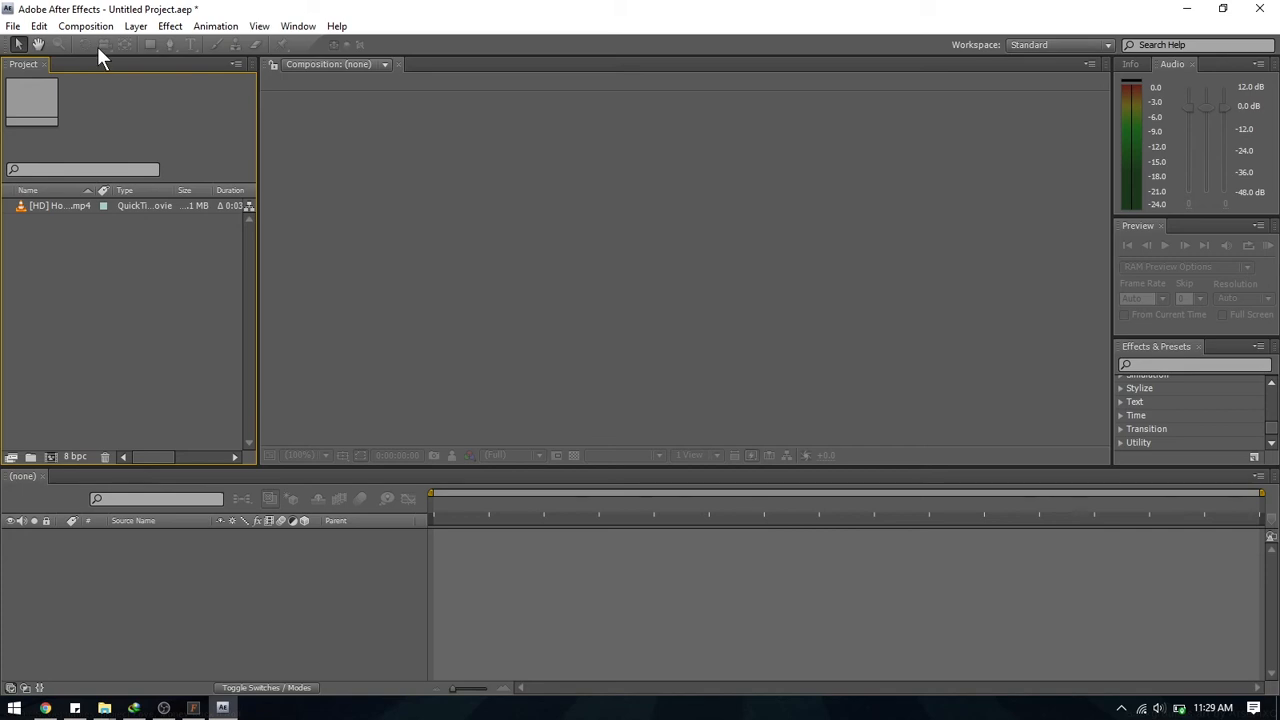
Import the "[HD] How to take panning photos" video a second time, as footage, using the Import File command.
left_click(14, 28)
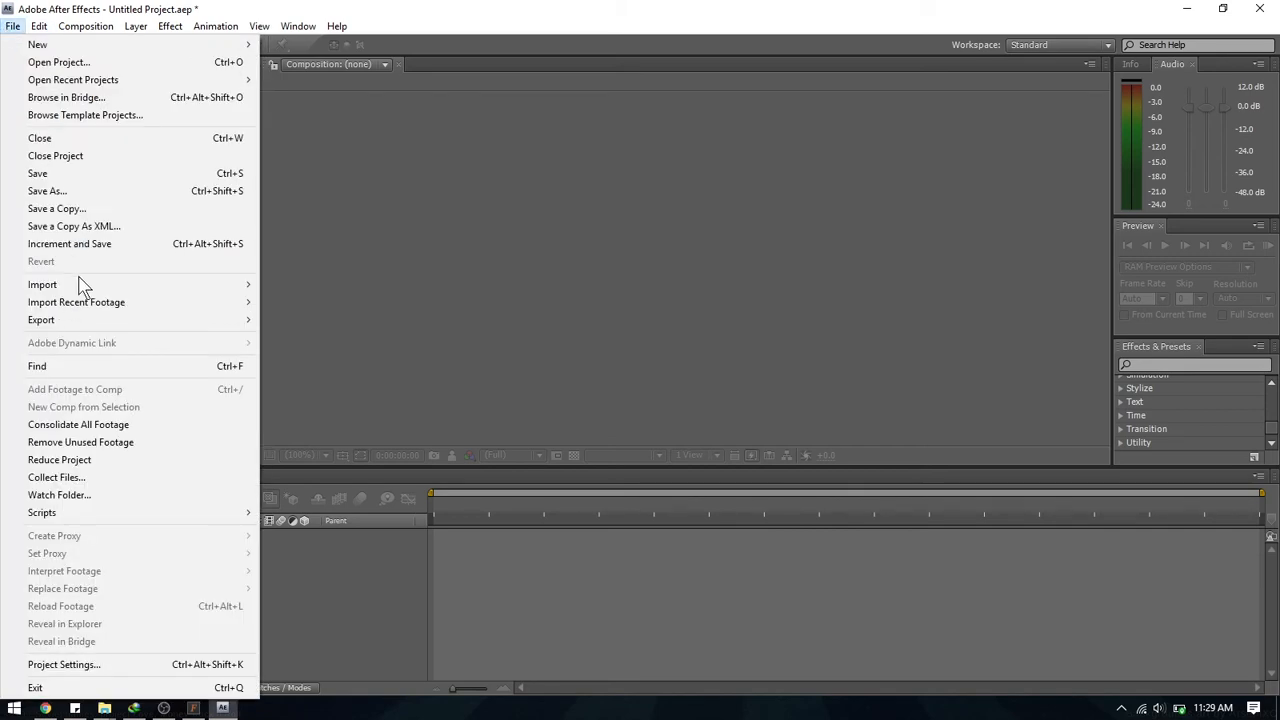
left_click(292, 284)
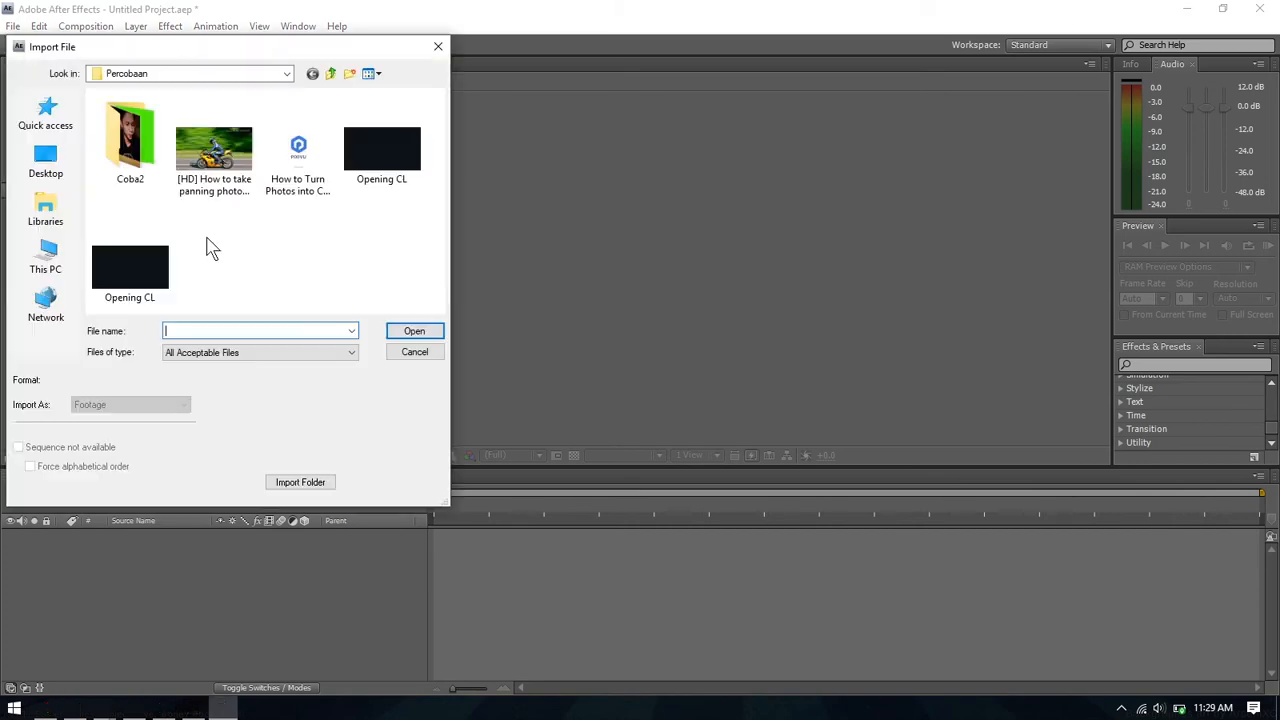
left_click(214, 160)
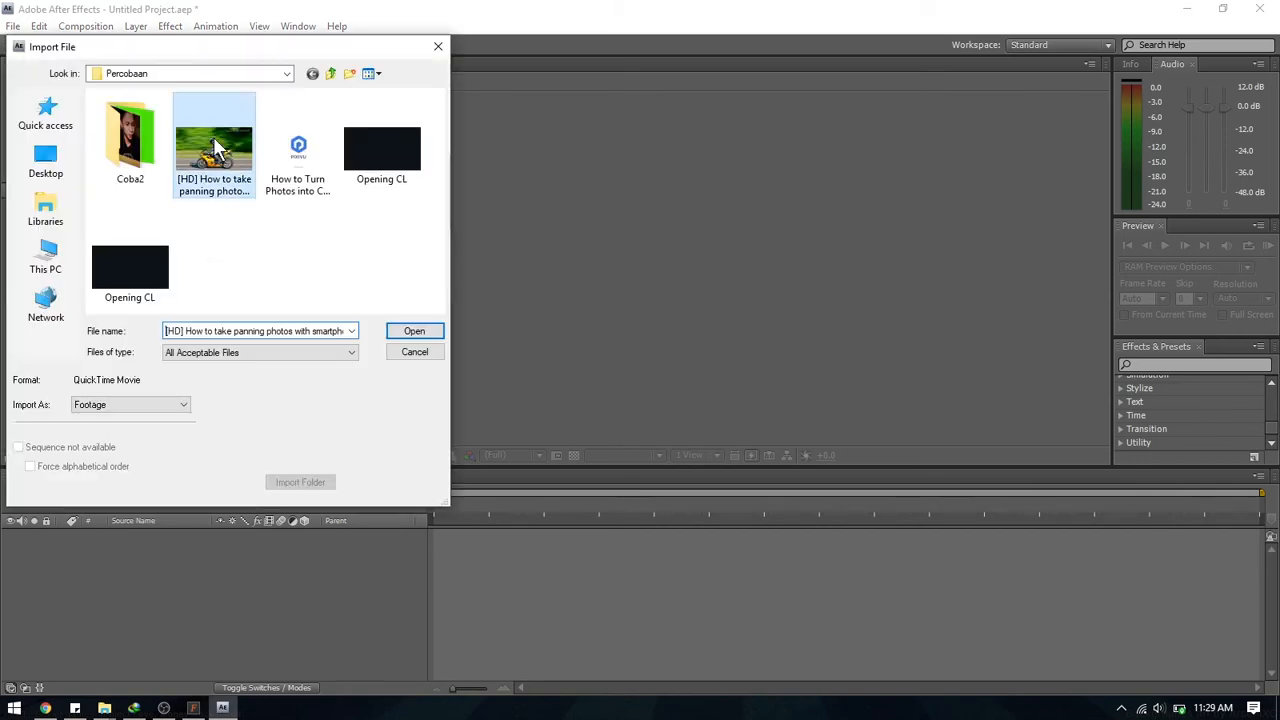
left_click(418, 334)
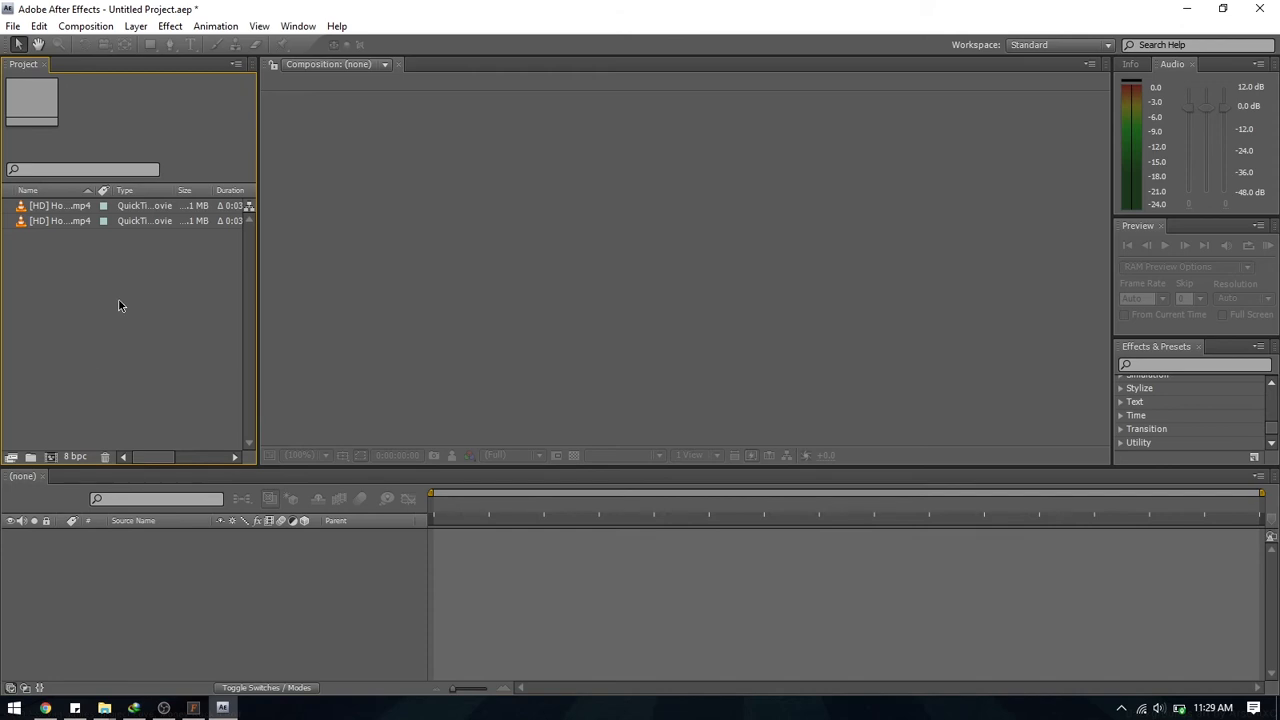
Import a third copy of the panning photos video, opening the import dialog directly from the project's empty item area.
double_click(123, 266)
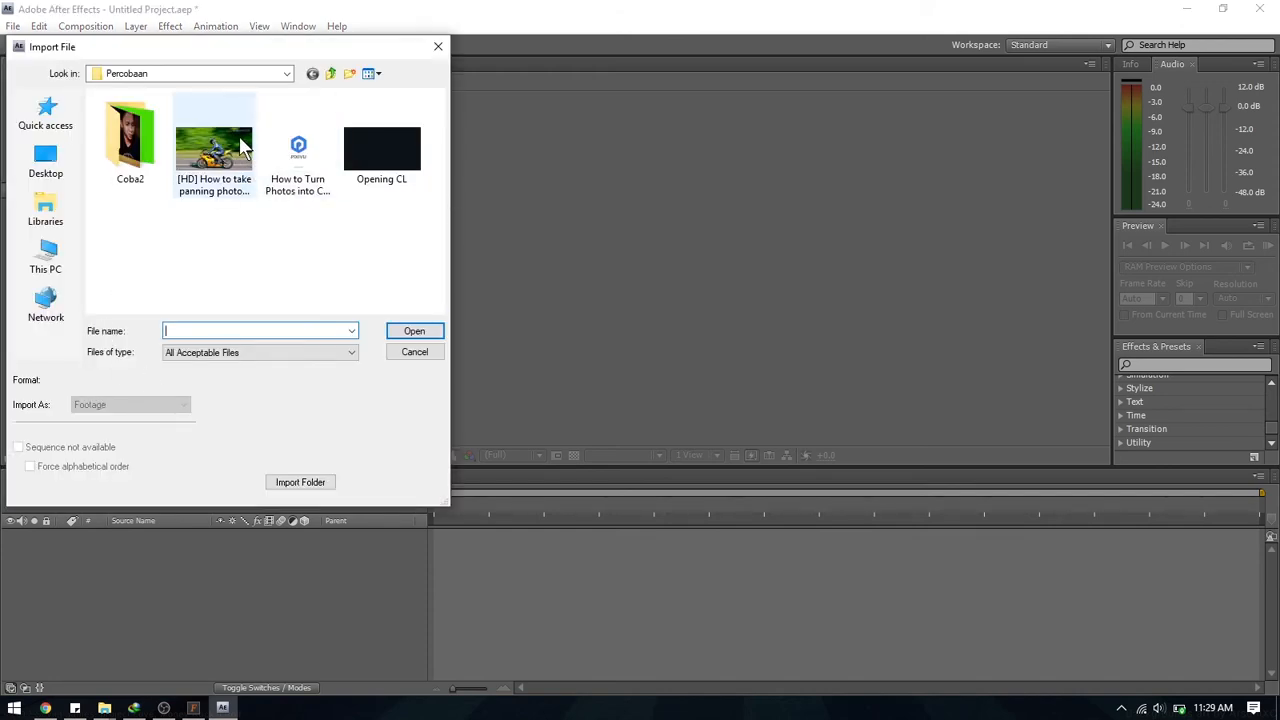
left_click(240, 145)
left_click(410, 331)
left_click(104, 332)
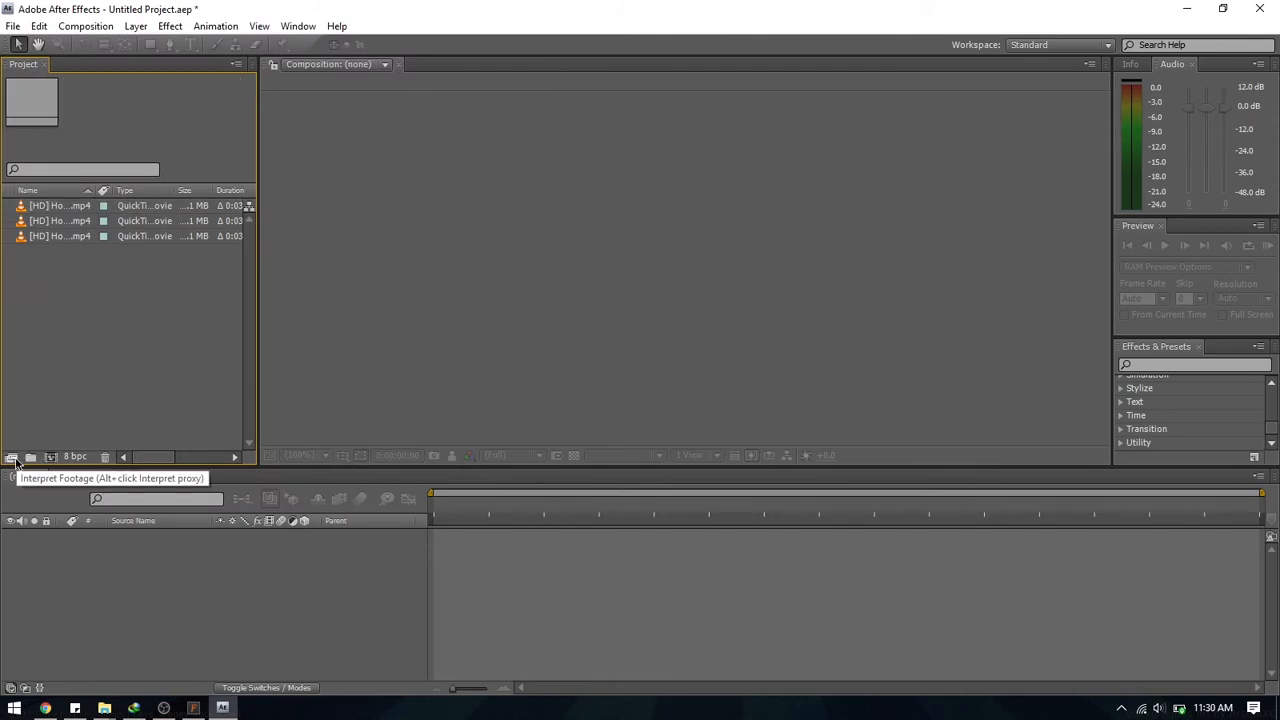
Delete all three imported video clips from the project.
left_click_drag(116, 414, 30, 160)
right_click(72, 225)
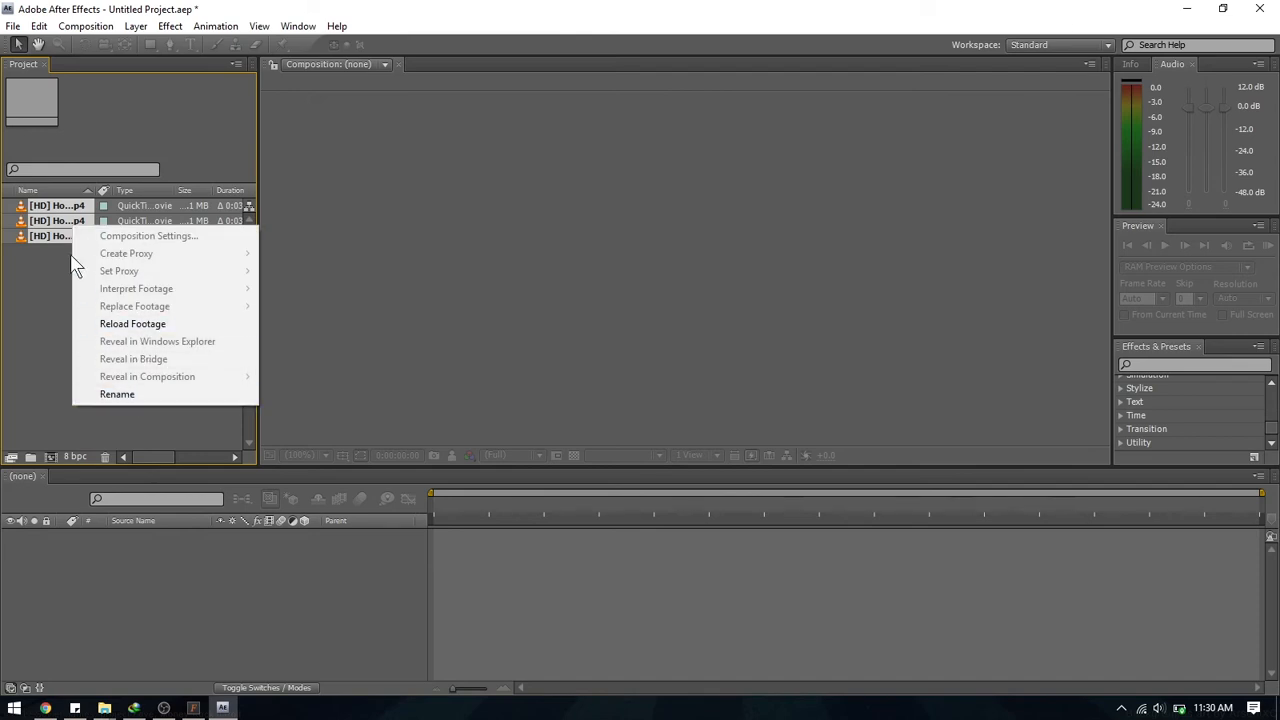
left_click(66, 232)
key("Delete")
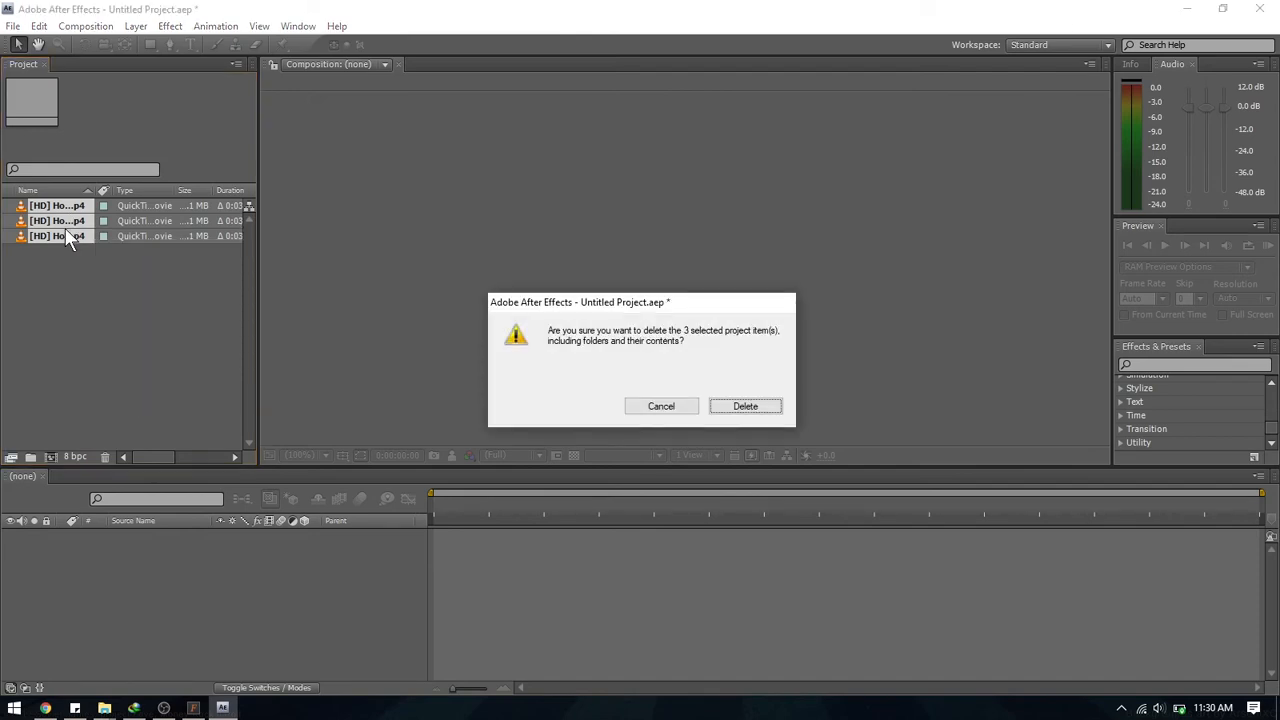
left_click(724, 414)
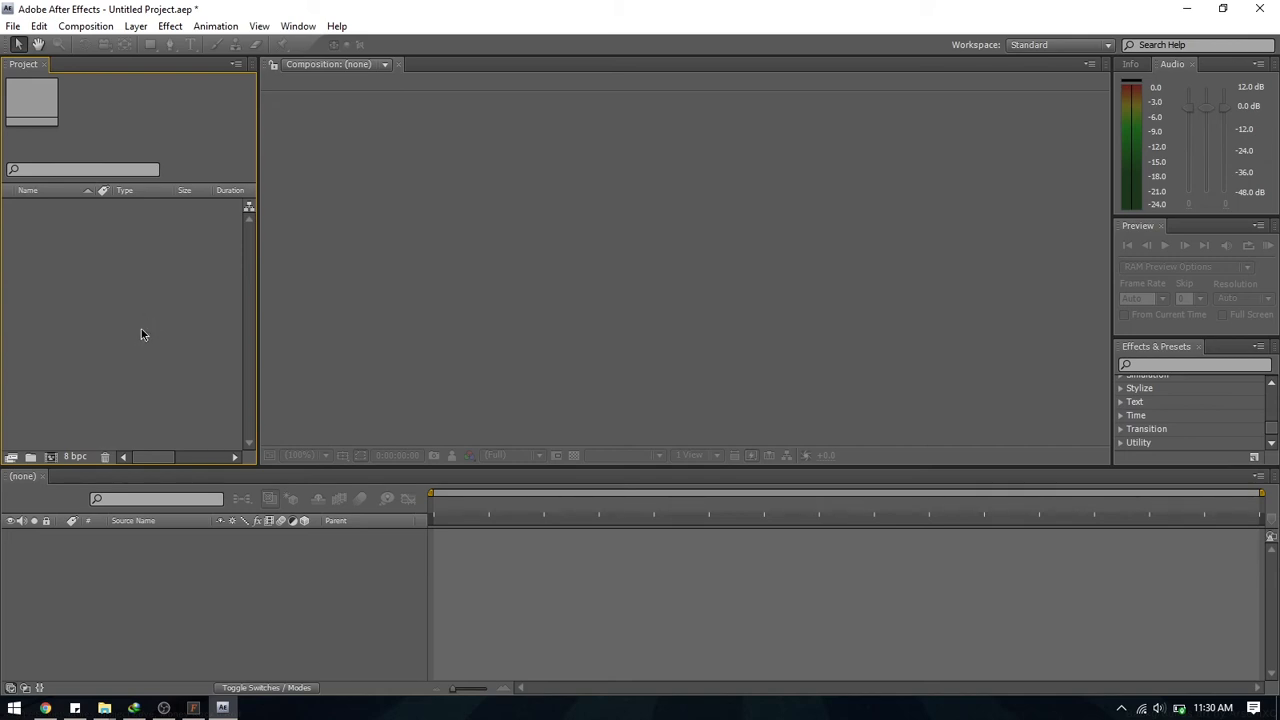
Try to import the "Opening CL.mkv" video from the Percobaan folder into the project.
double_click(87, 240)
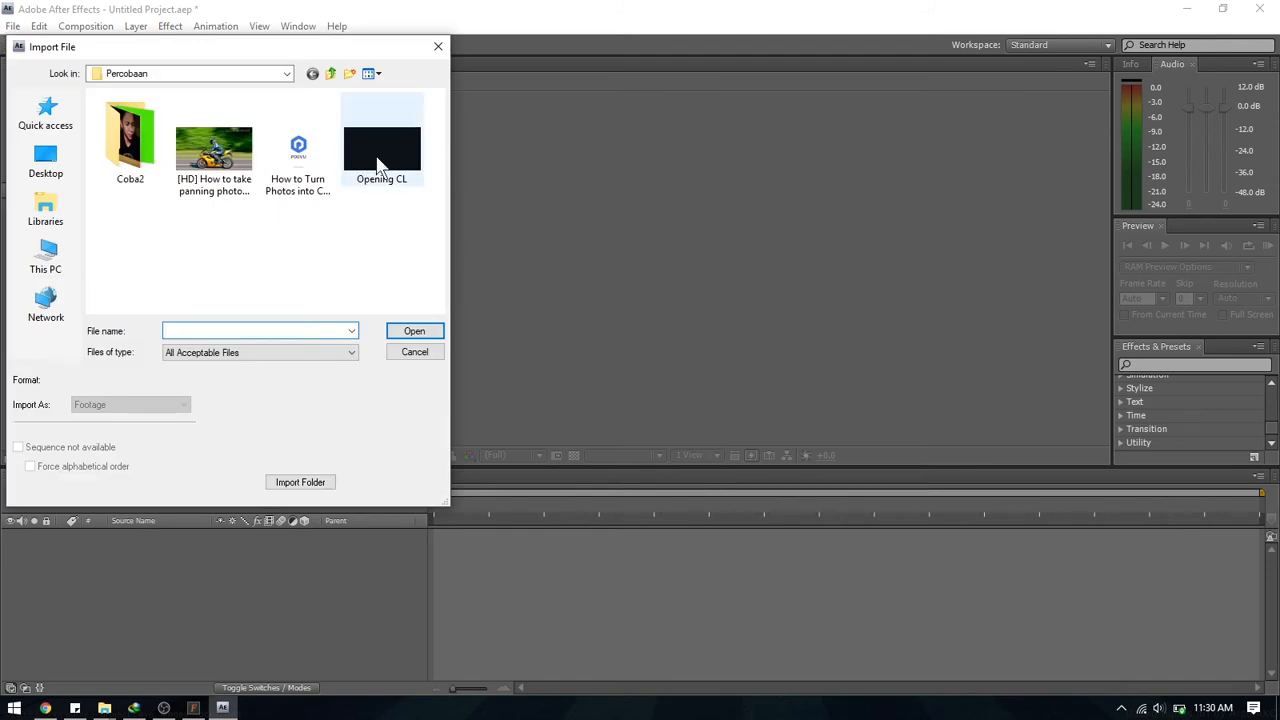
double_click(377, 163)
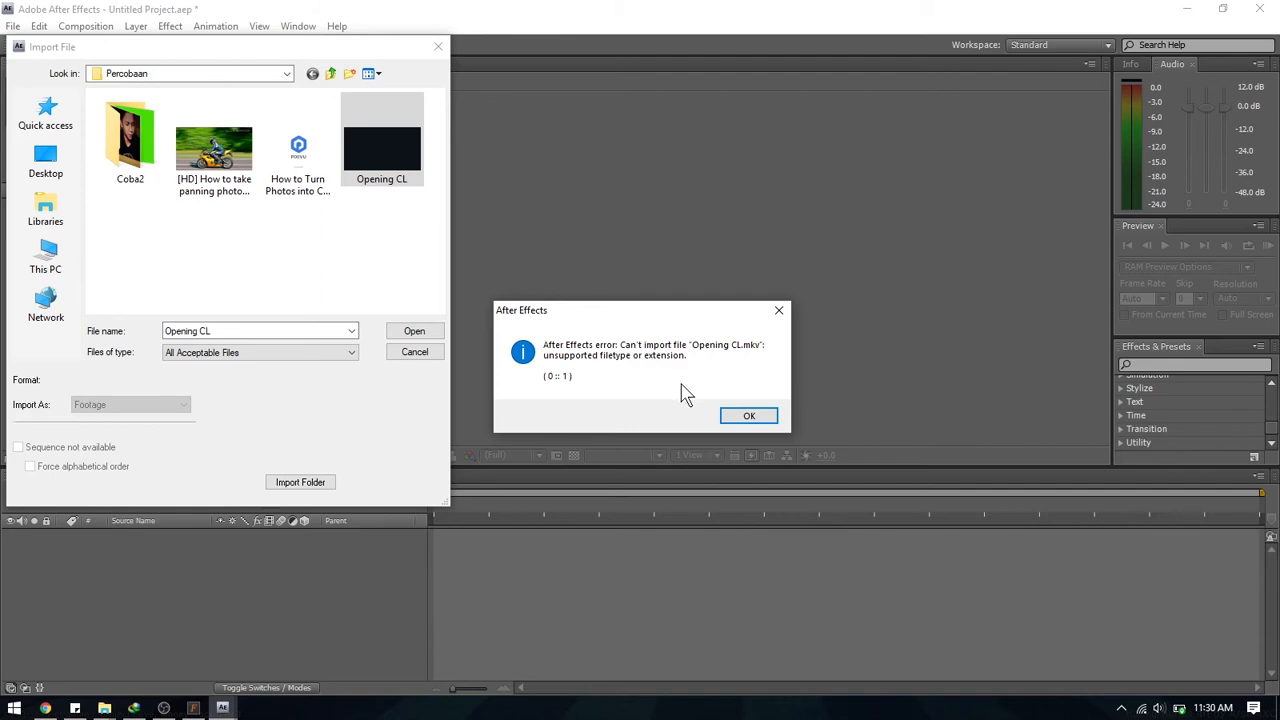
left_click(748, 416)
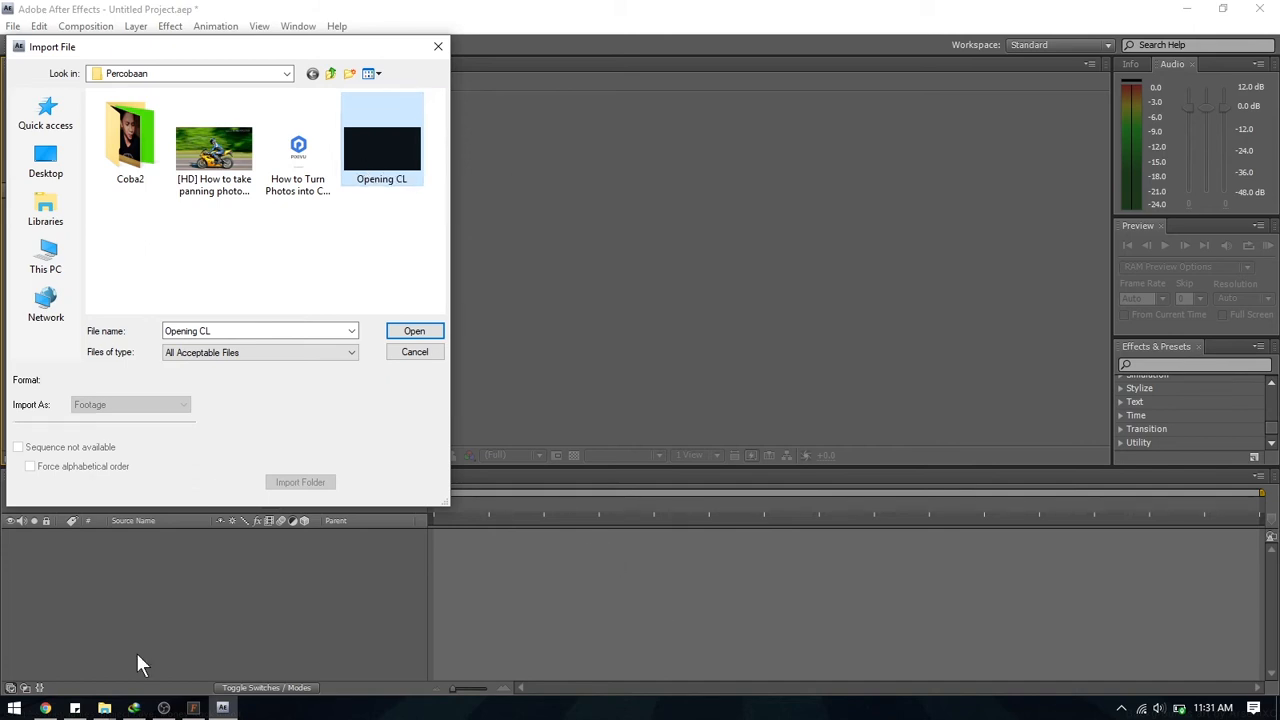
Switch to File Explorer's Percobaan folder and launch FormatFactory.
mouse_move(104, 708)
left_click(476, 648)
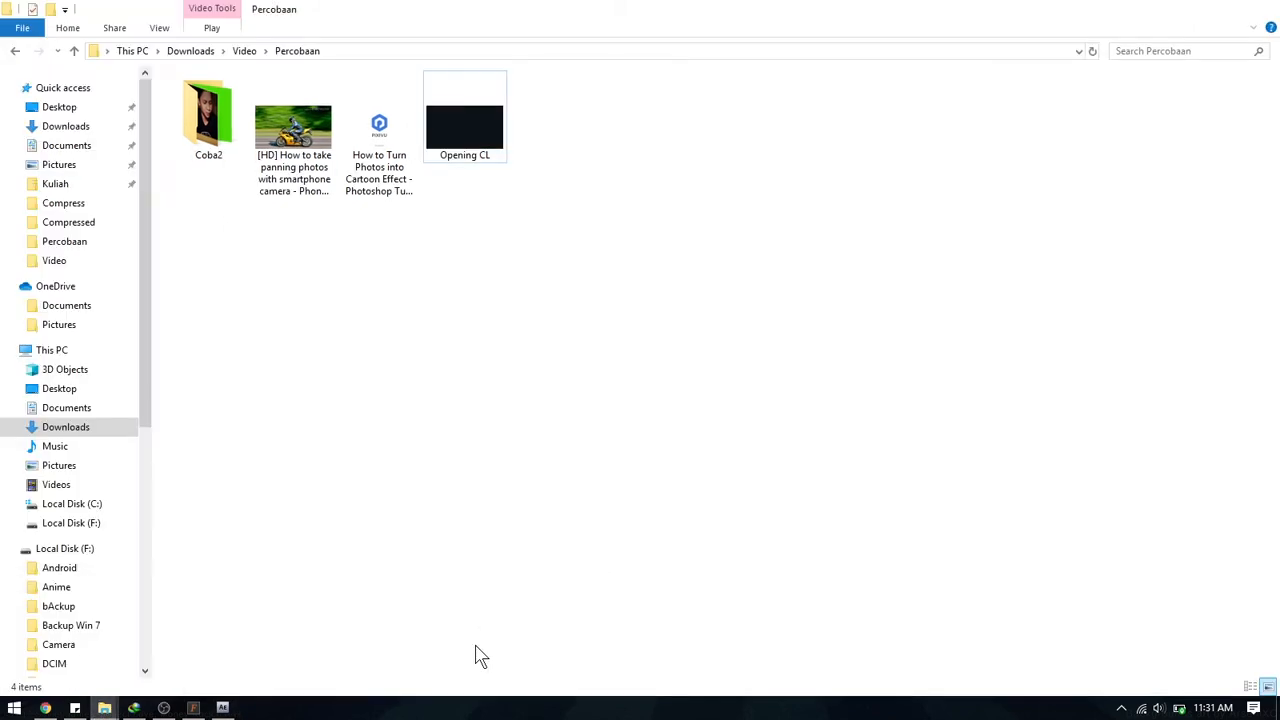
key("super")
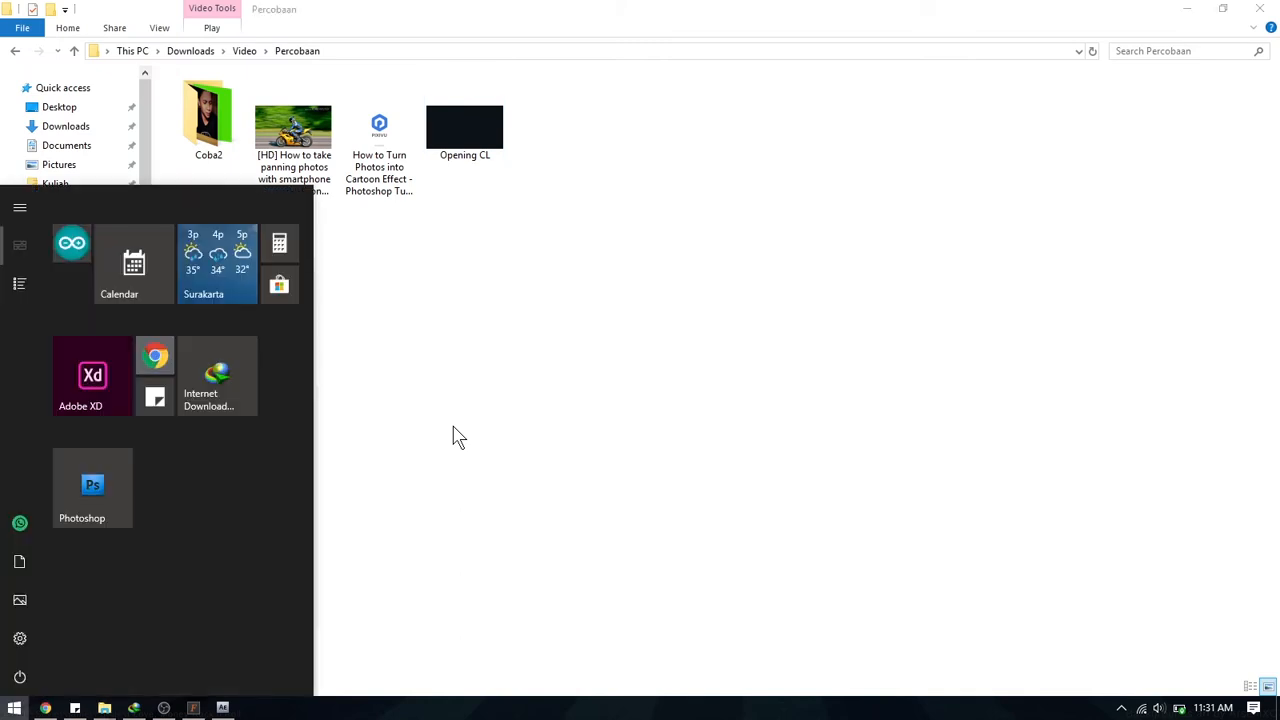
type("f")
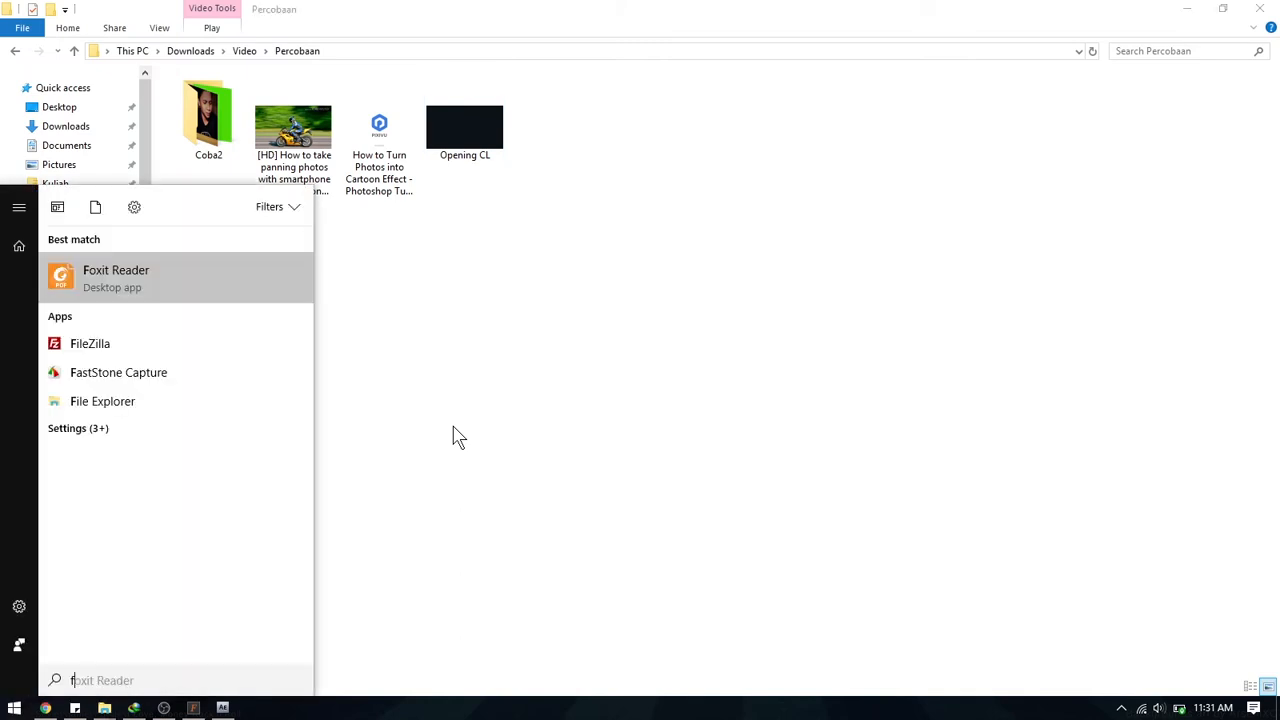
type("ormat")
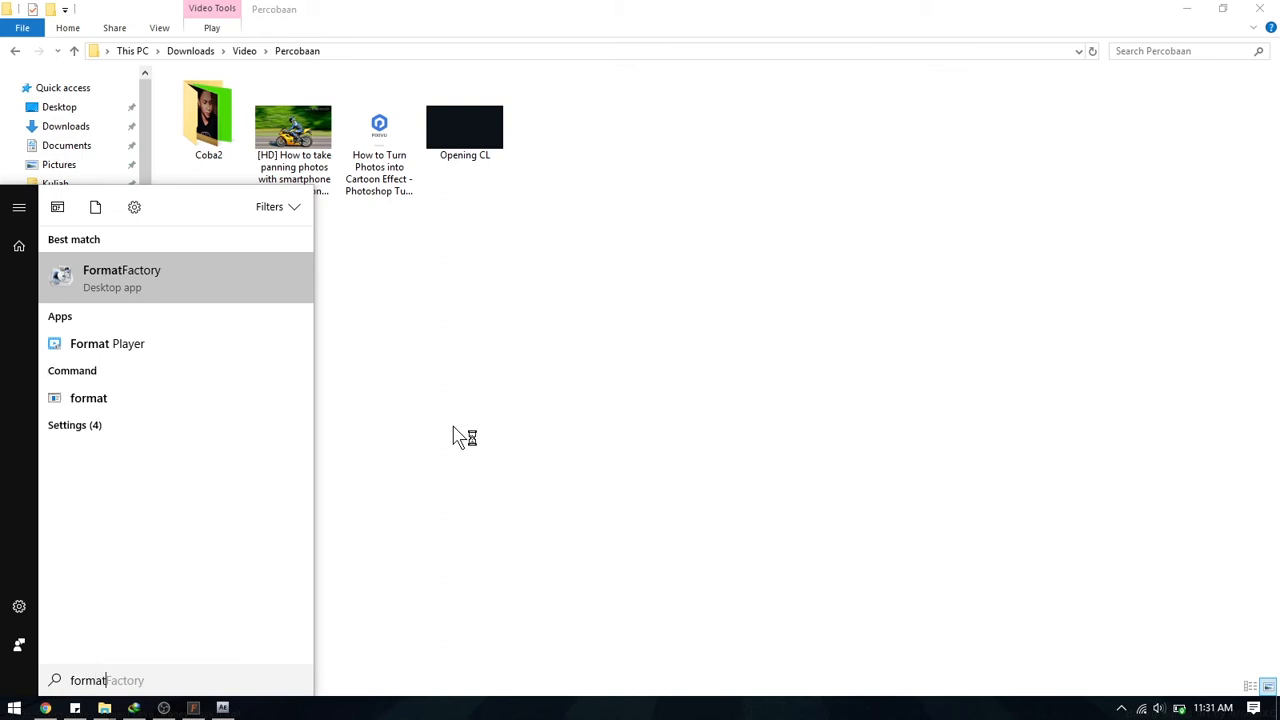
key("Return")
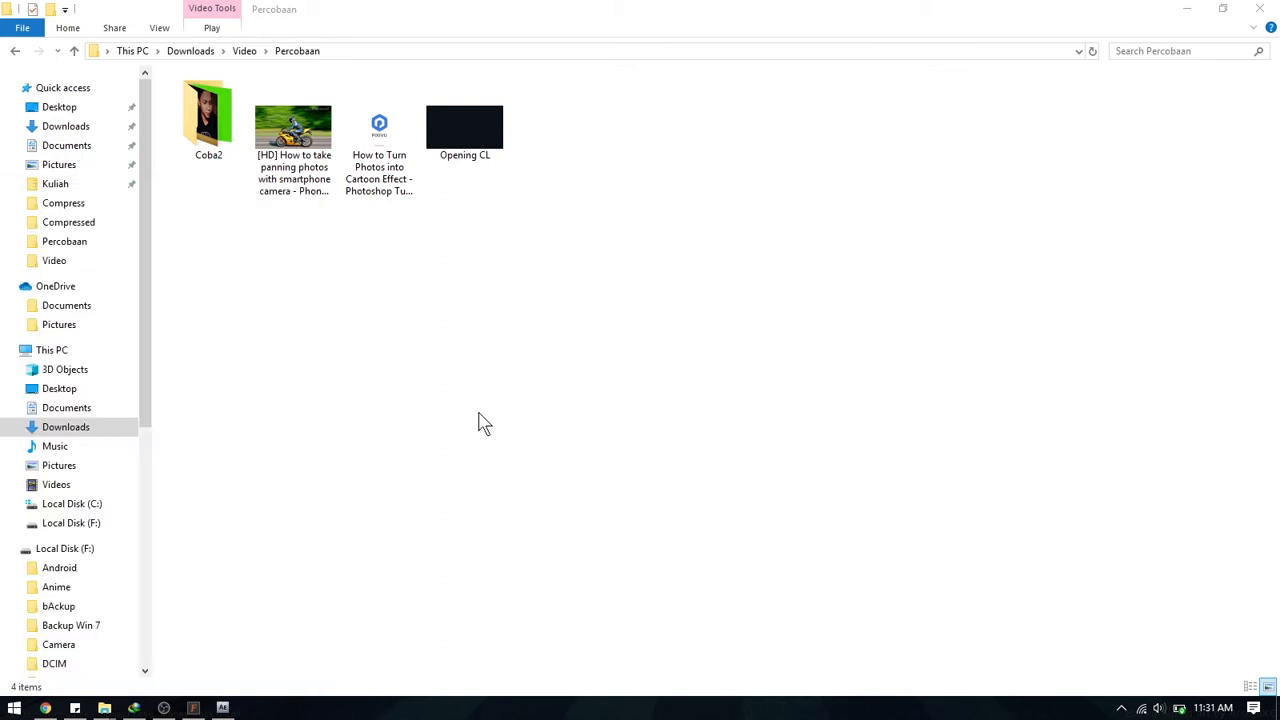
Convert "Opening CL.mkv" to MP4 in FormatFactory with output to the source file folder.
left_click_drag(640, 59, 925, 93)
left_click(387, 226)
left_click_drag(465, 125, 1071, 348)
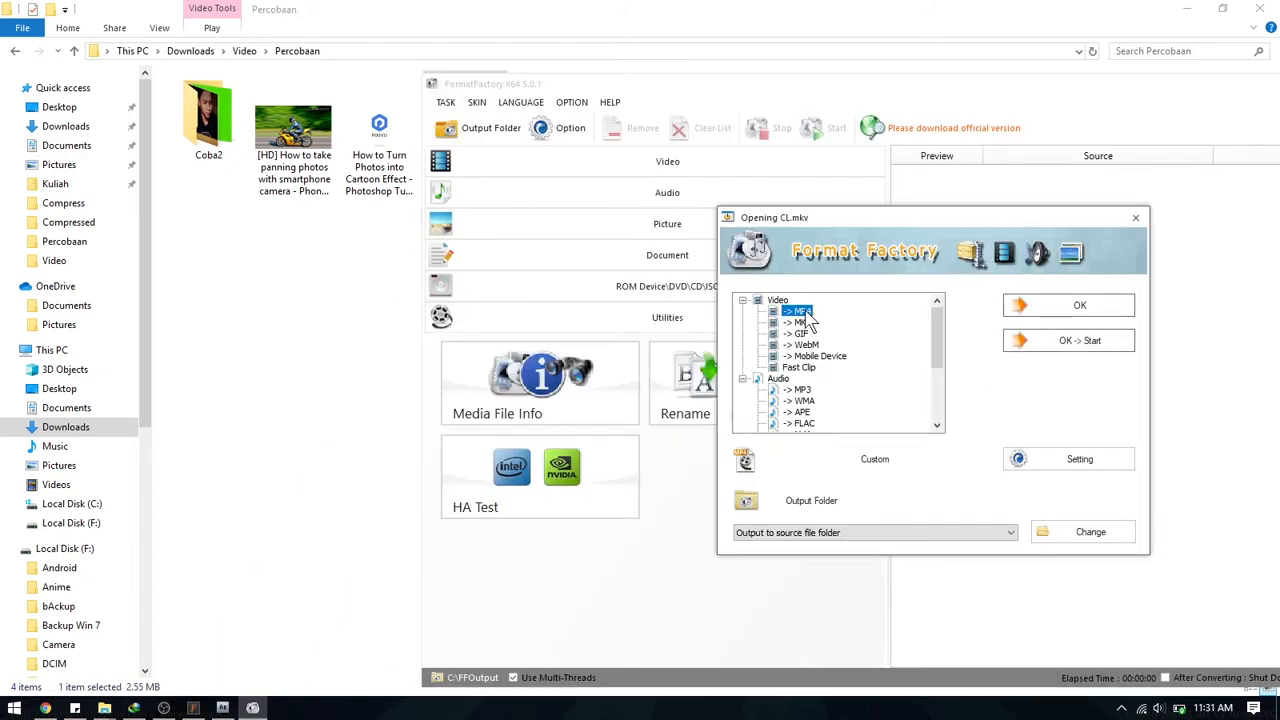
left_click(1078, 342)
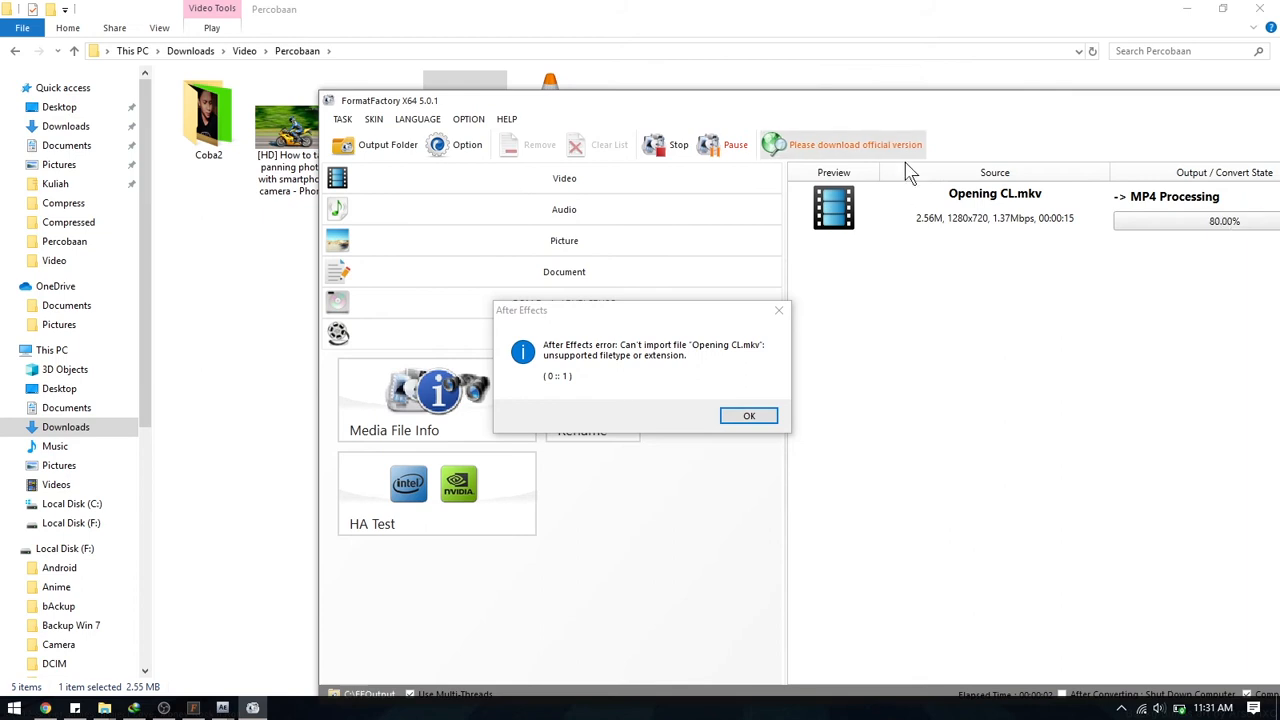
left_click(770, 421)
left_click_drag(1106, 106, 834, 123)
left_click(1011, 112)
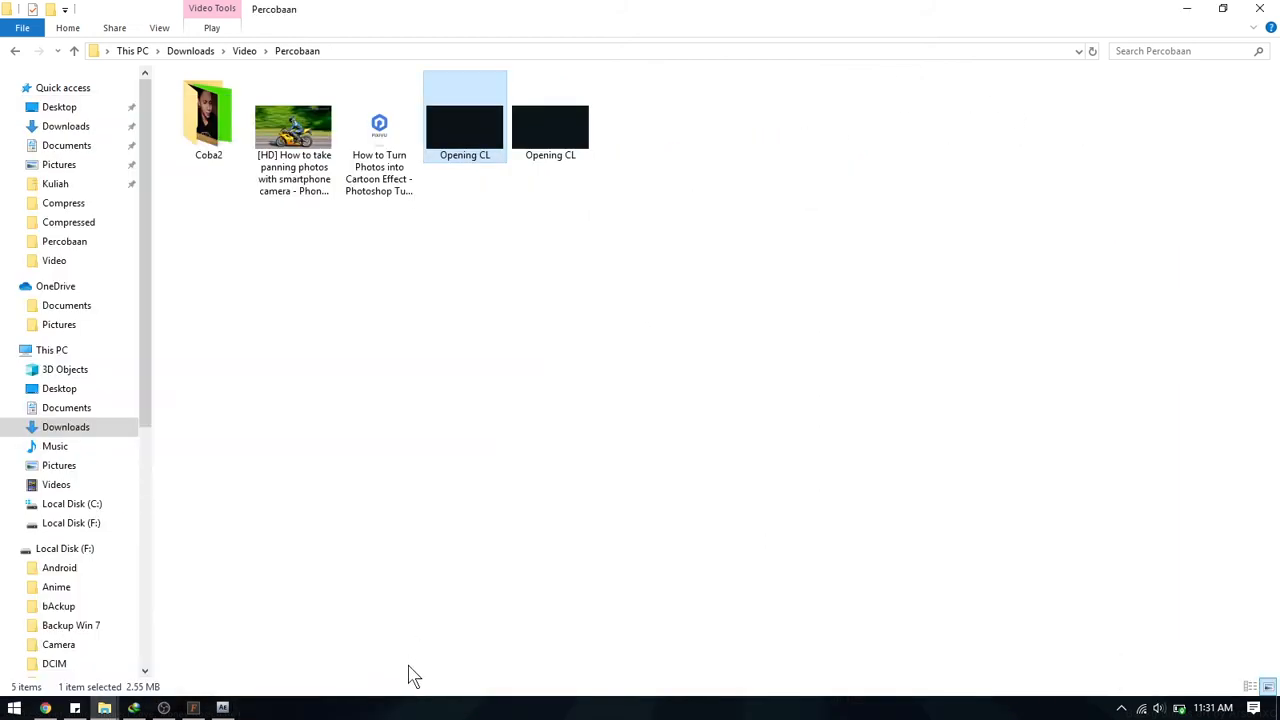
Switch back to After Effects and import the converted "Opening CL.mp4" video as footage.
left_click(222, 708)
left_click(266, 272)
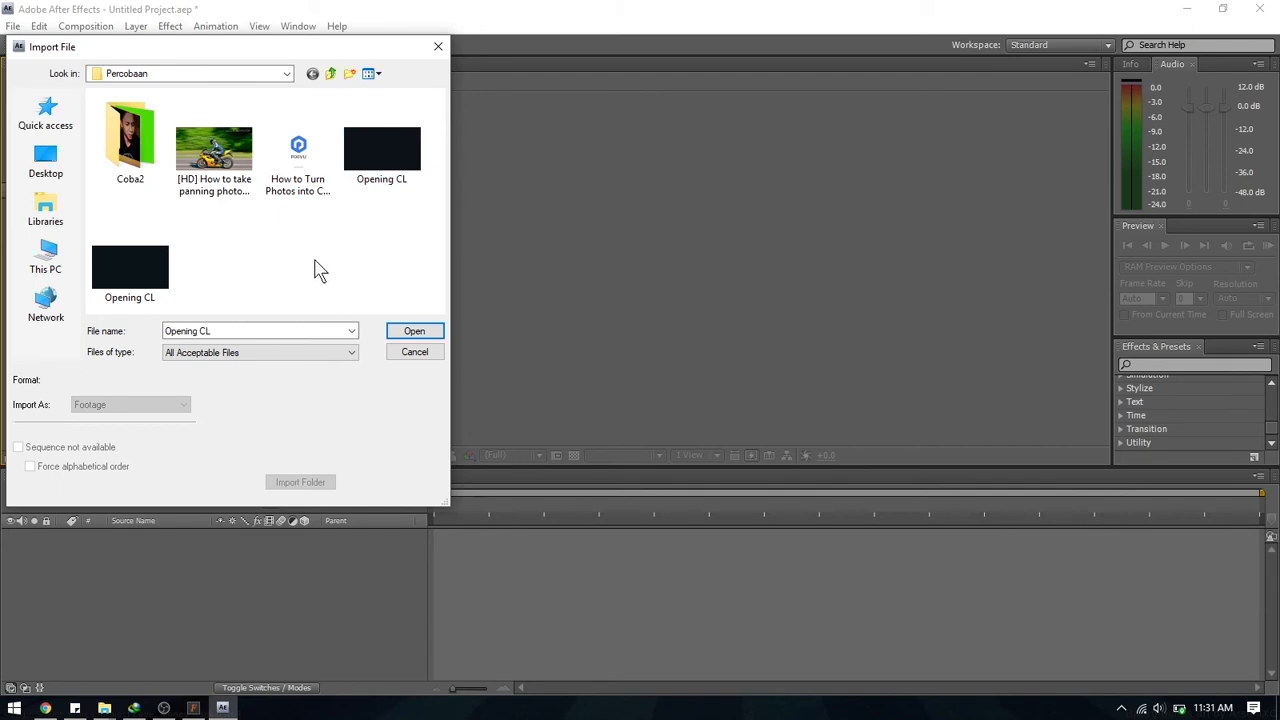
left_click(153, 258)
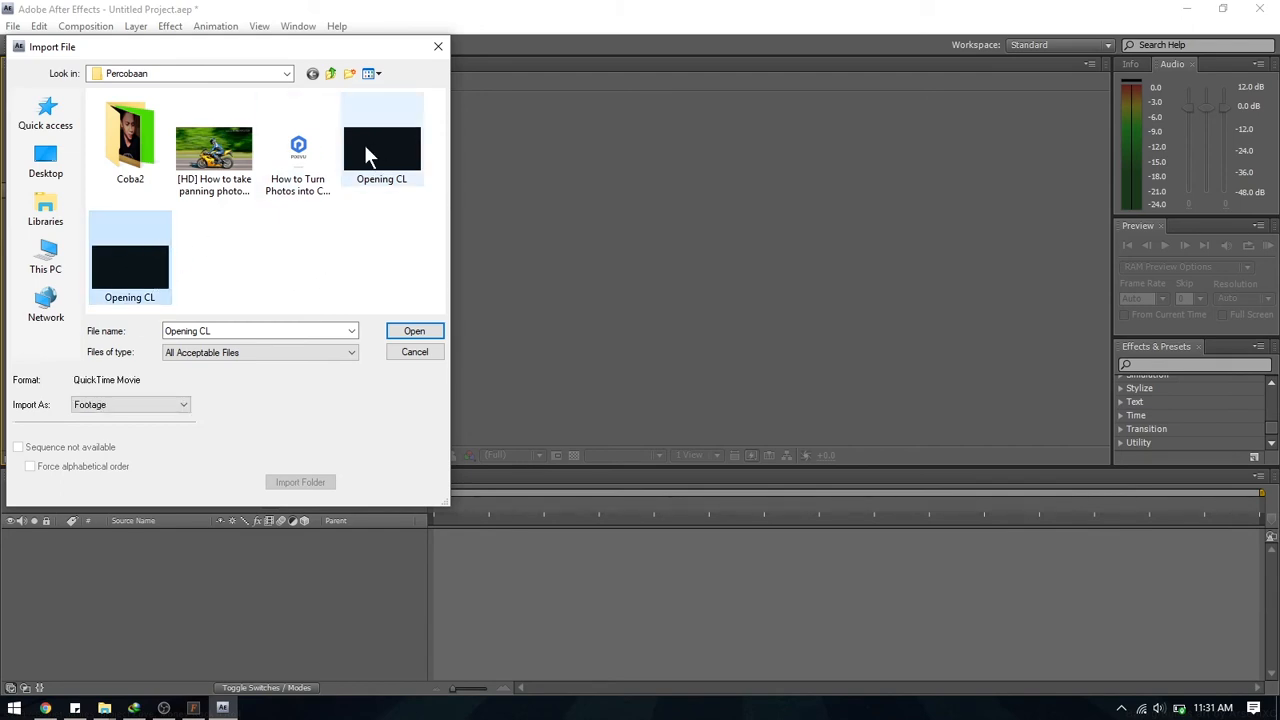
left_click(364, 144)
left_click(746, 416)
left_click(172, 290)
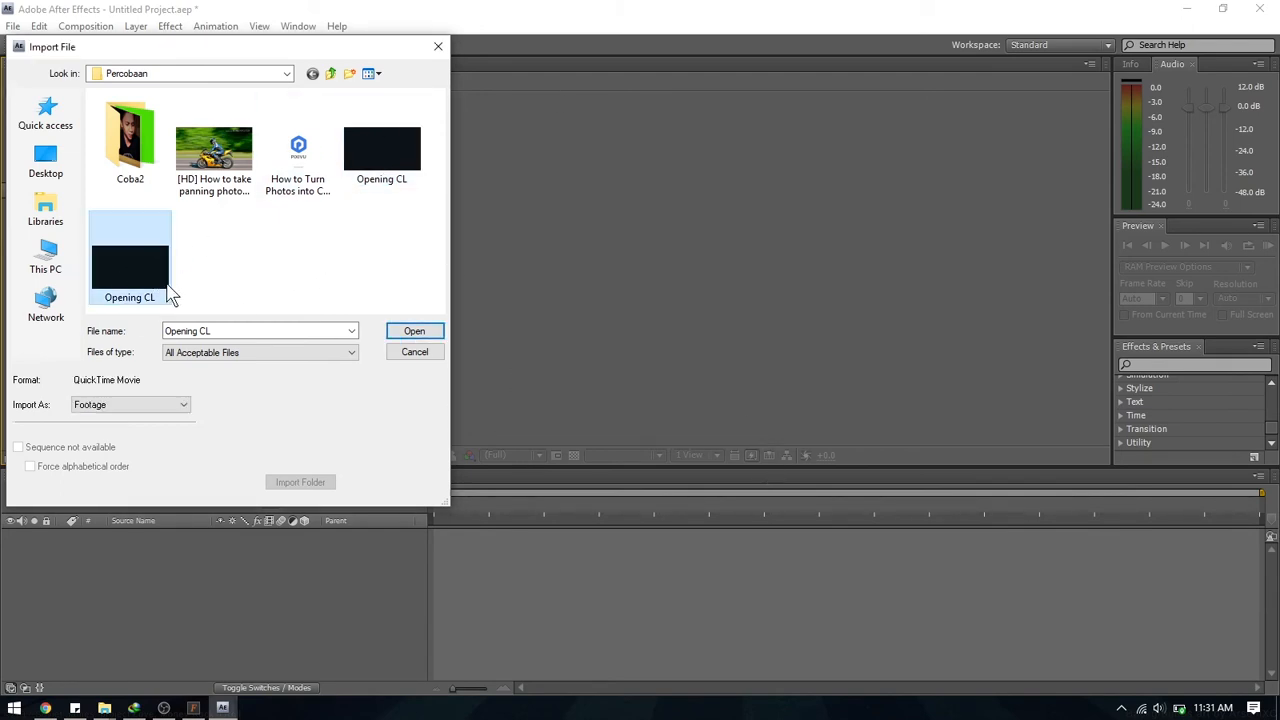
left_click(402, 331)
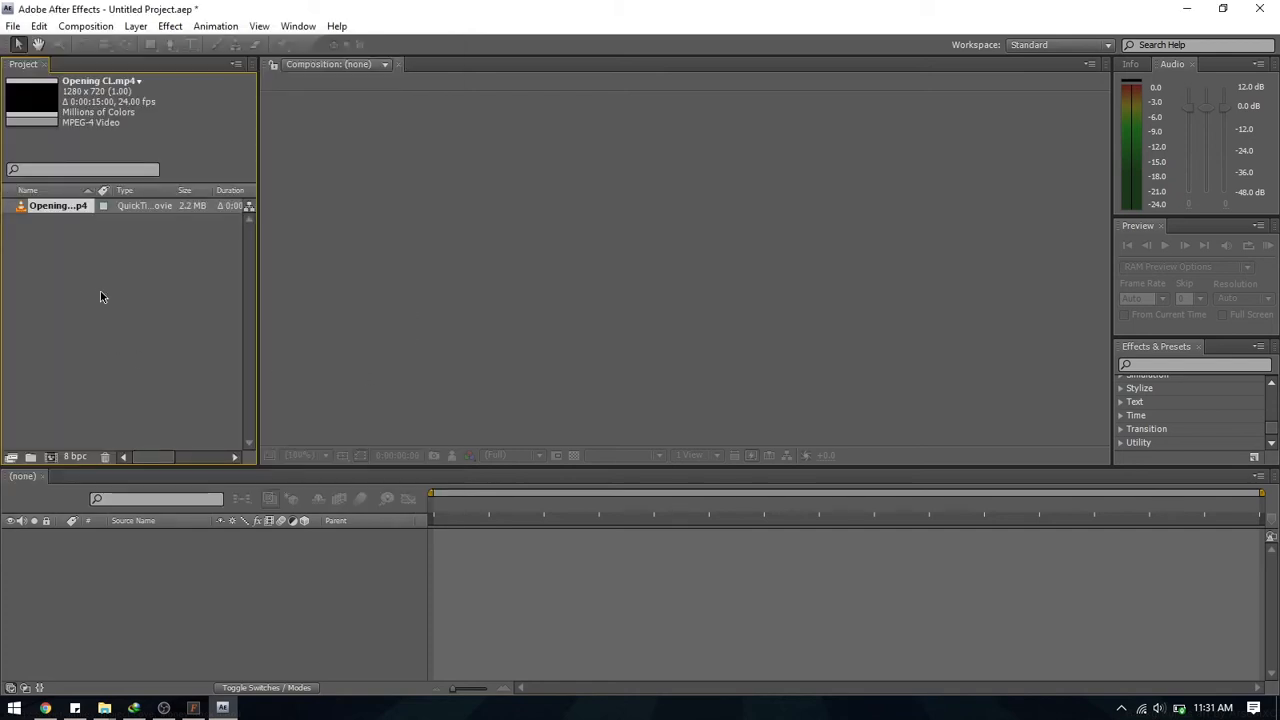
Examine the imported Opening CL.mp4 clip's details and the empty composition and timeline areas.
left_click(91, 333)
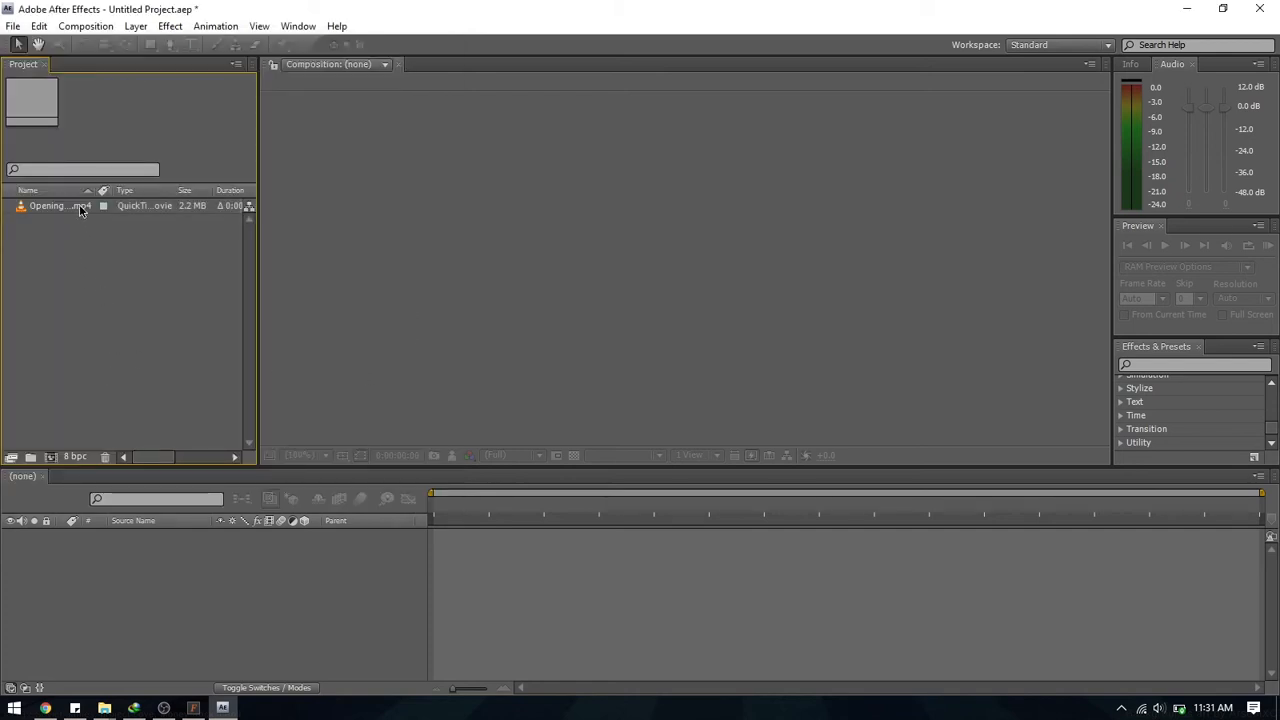
left_click(78, 207)
left_click(115, 302)
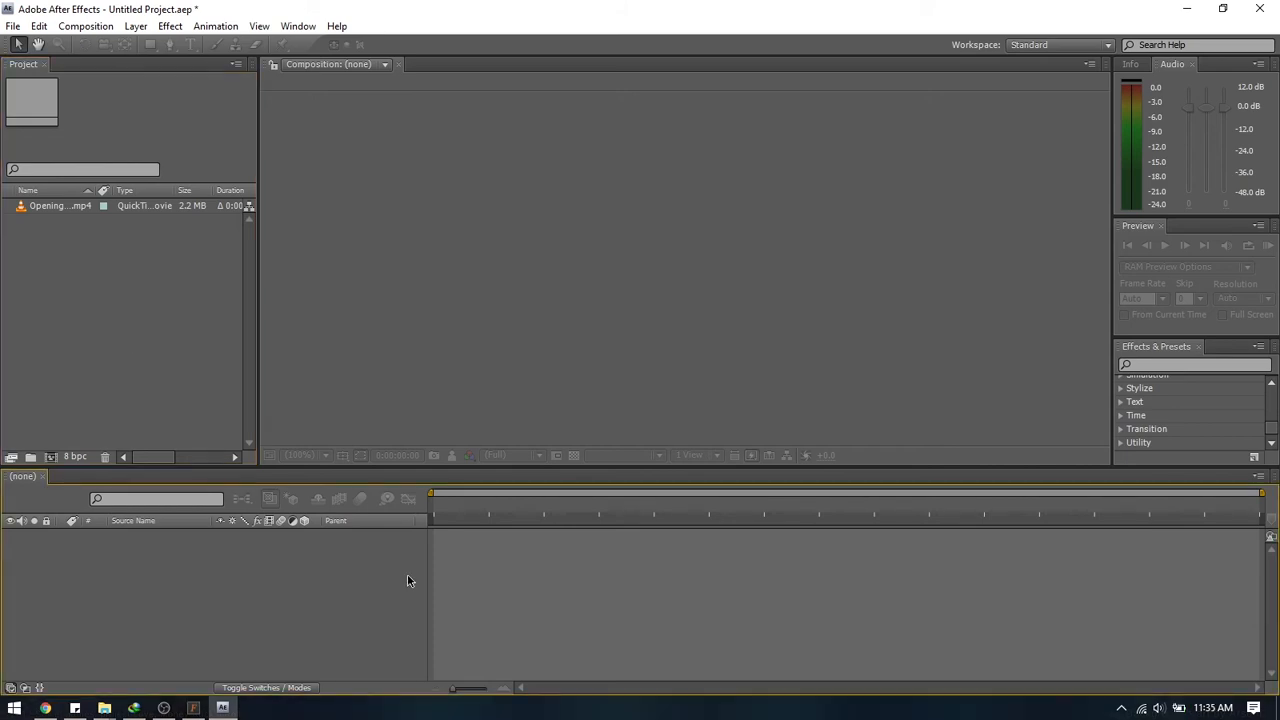
left_click(509, 357)
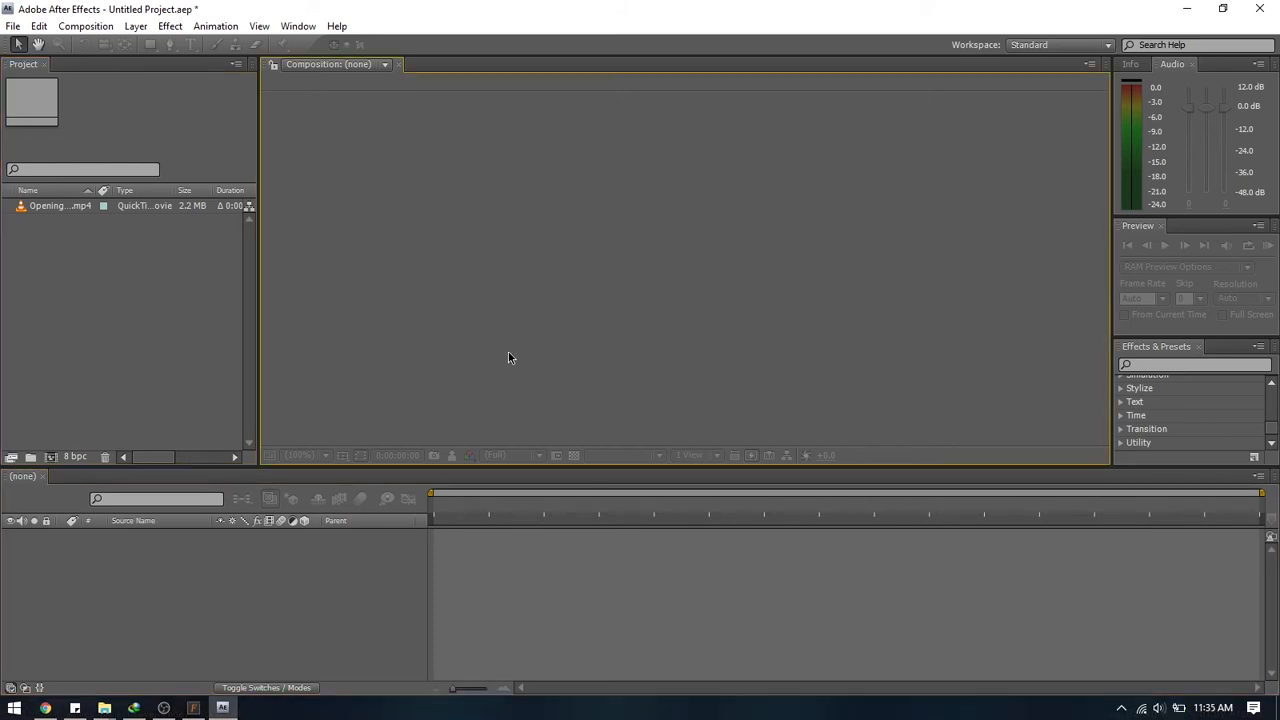
left_click(132, 373)
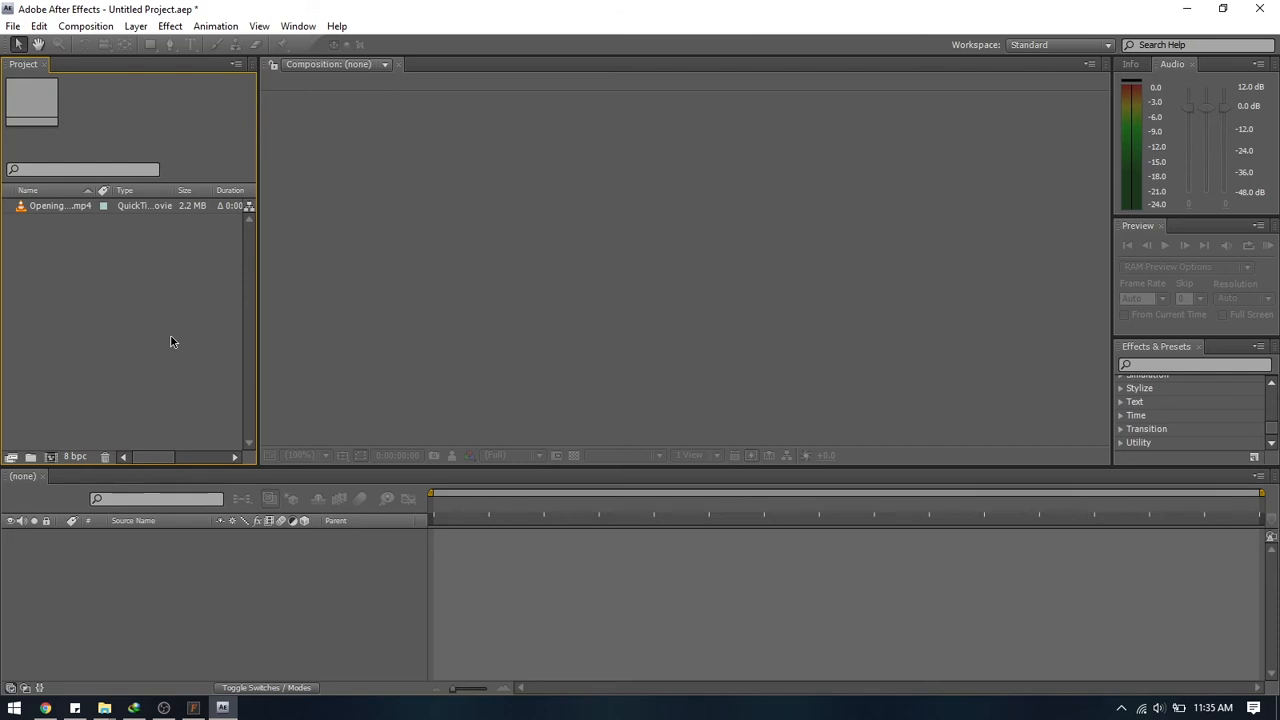
left_click(274, 579)
left_click(460, 308)
left_click(760, 598)
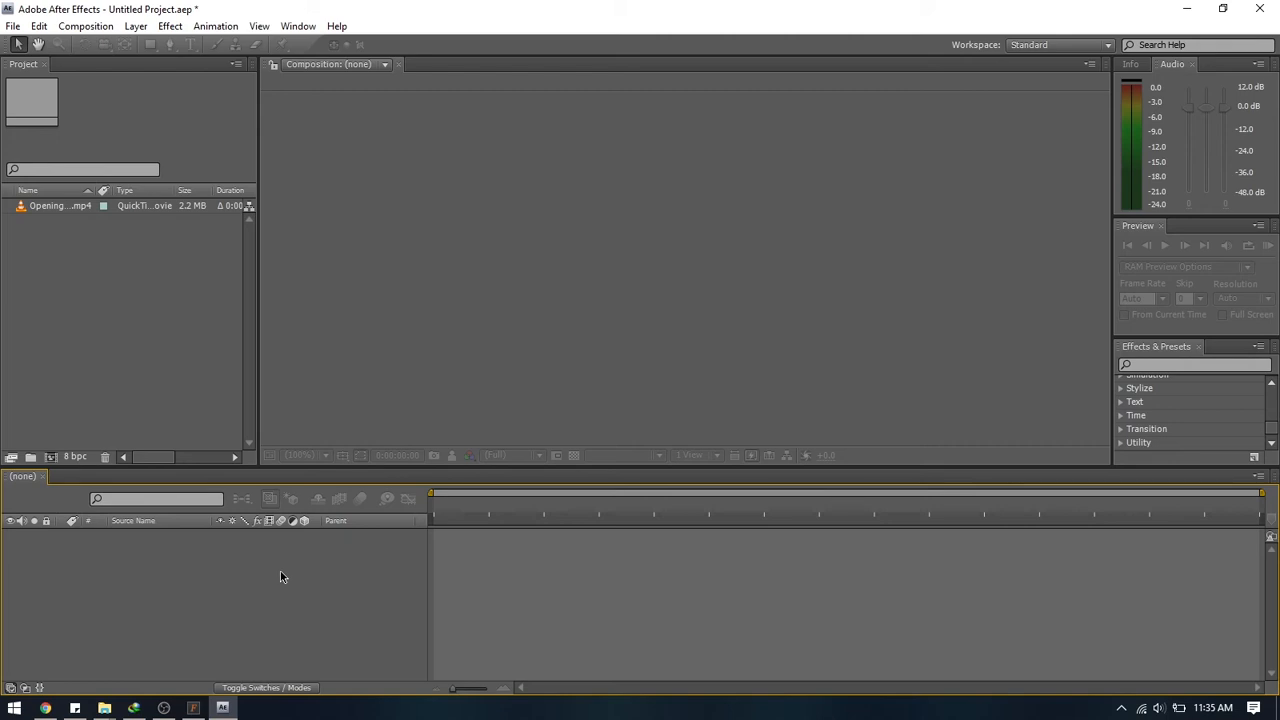
Create a composition from the Opening CL.mp4 clip by placing it in the empty timeline, and compare it with the source clip.
left_click(75, 286)
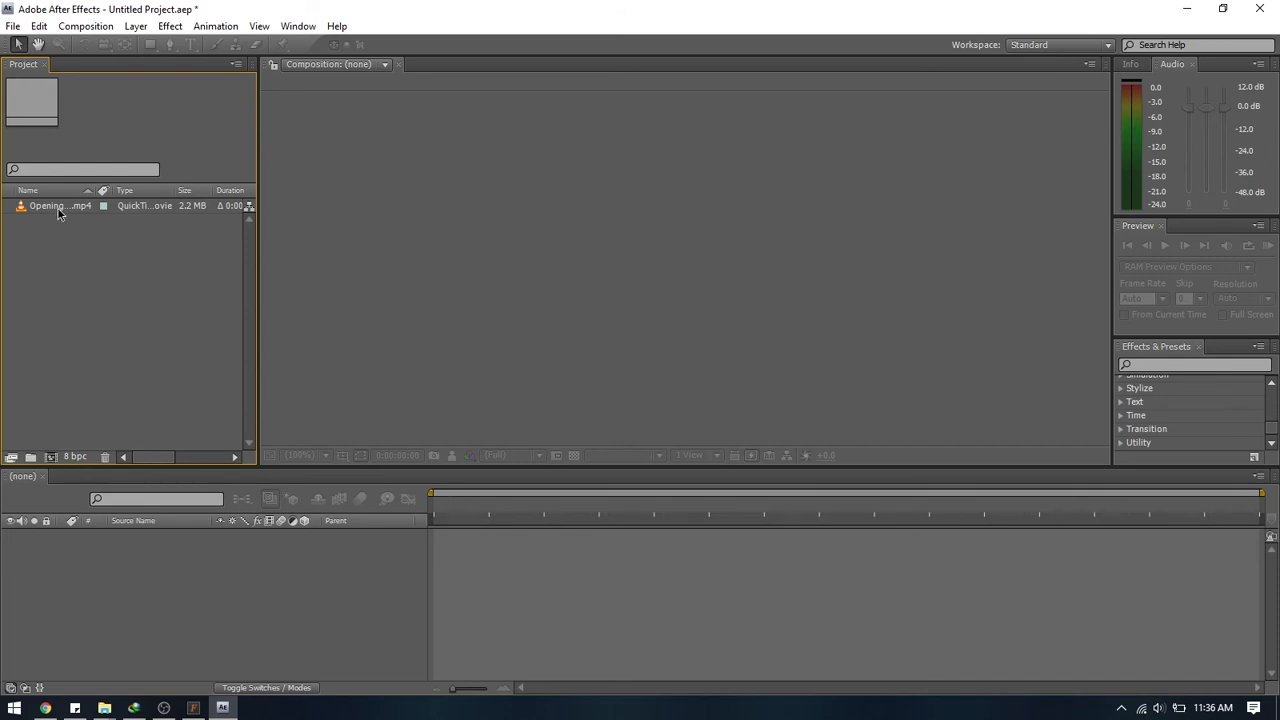
left_click_drag(43, 210, 217, 575)
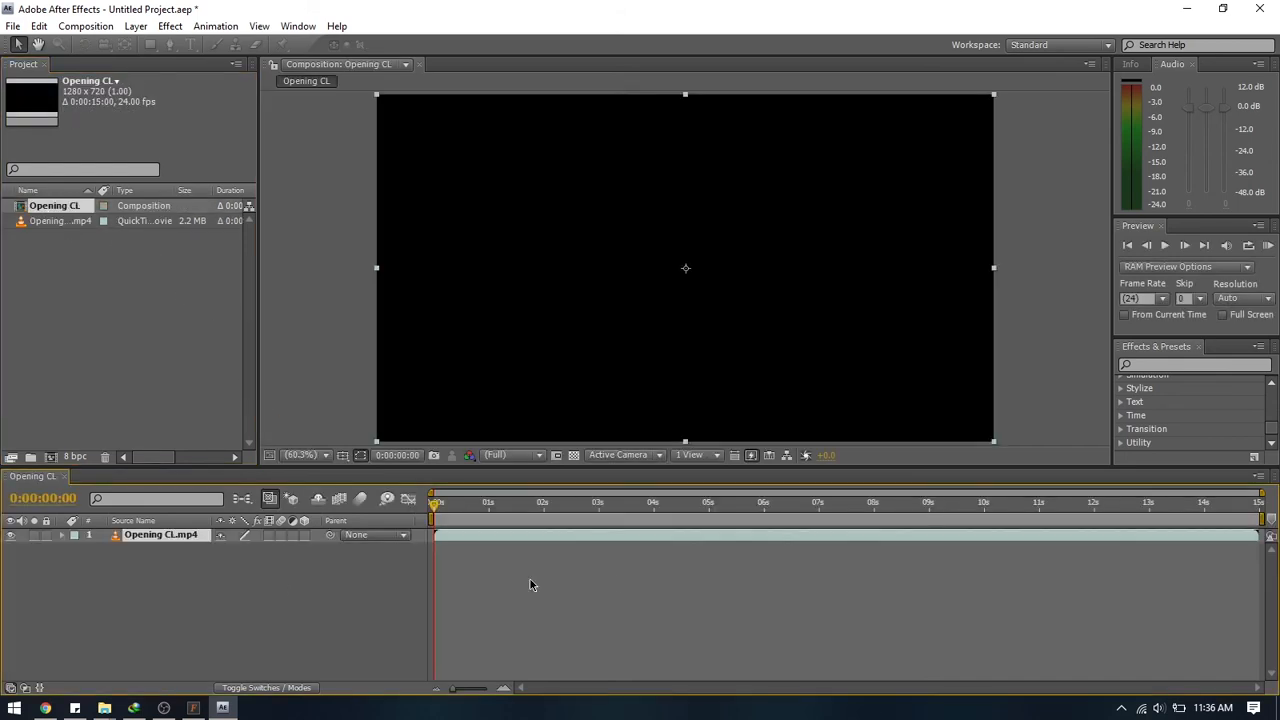
left_click(50, 207)
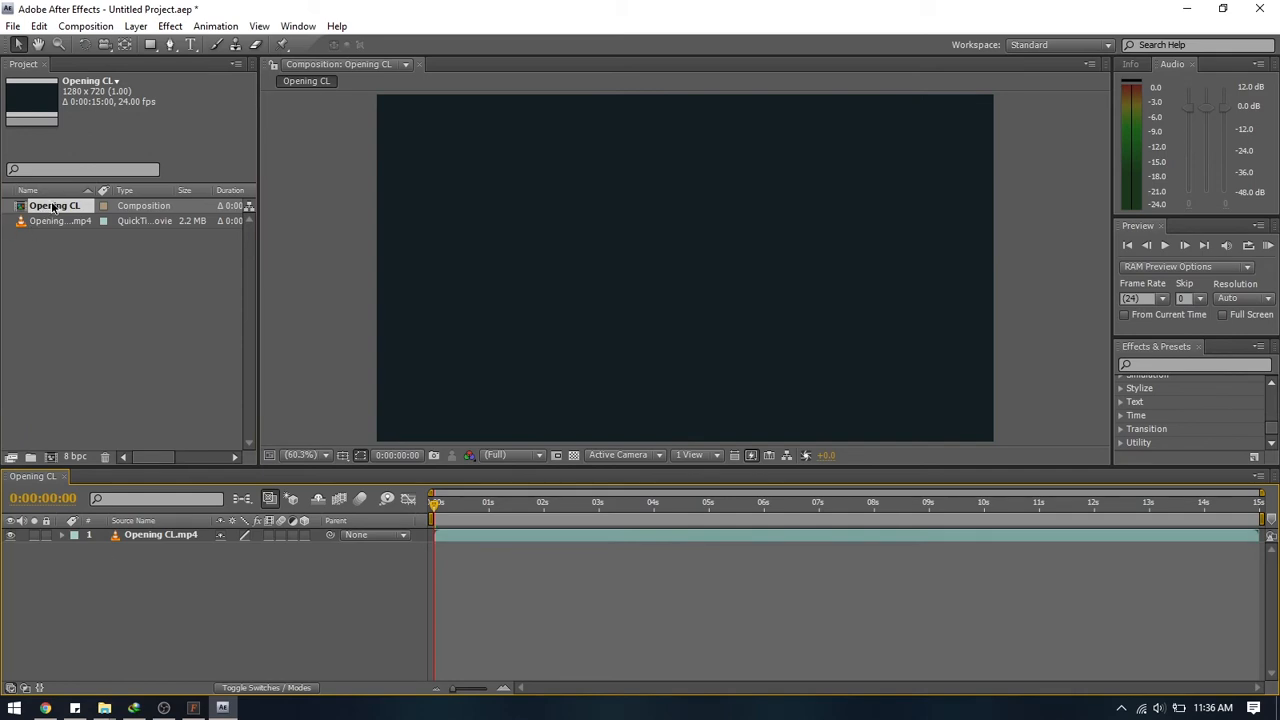
key("Return")
left_click(54, 222)
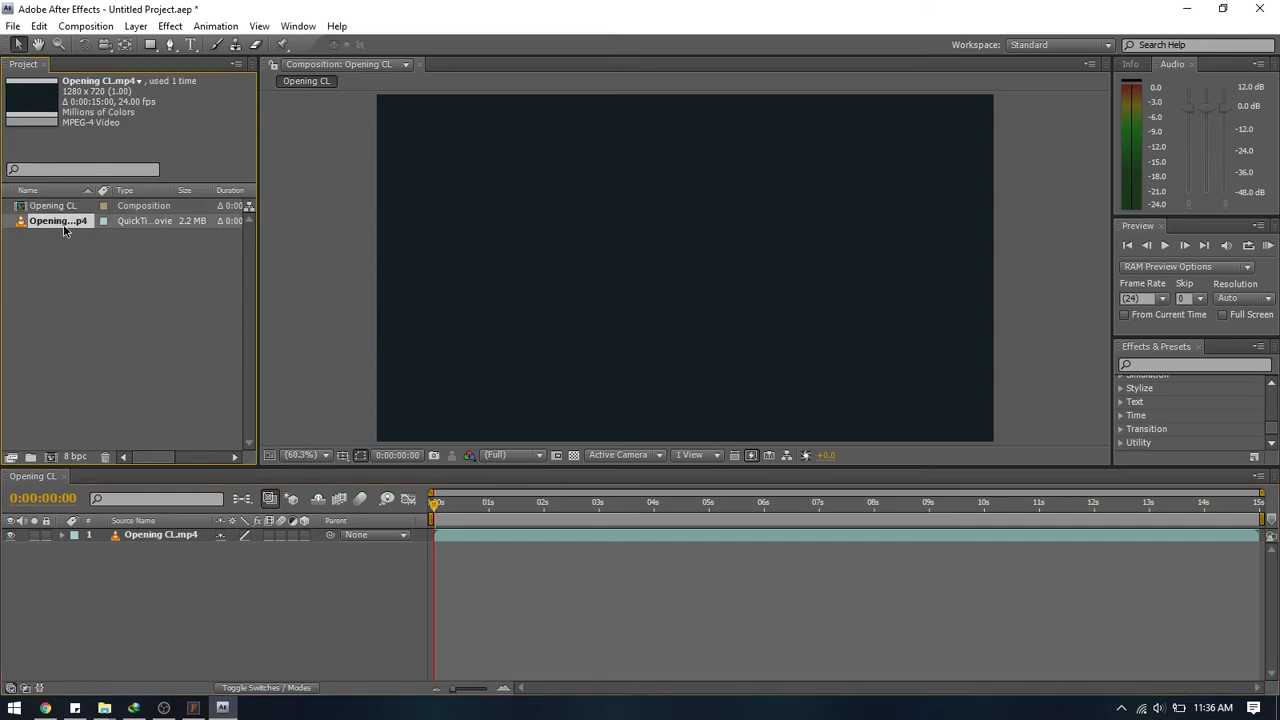
left_click(111, 300)
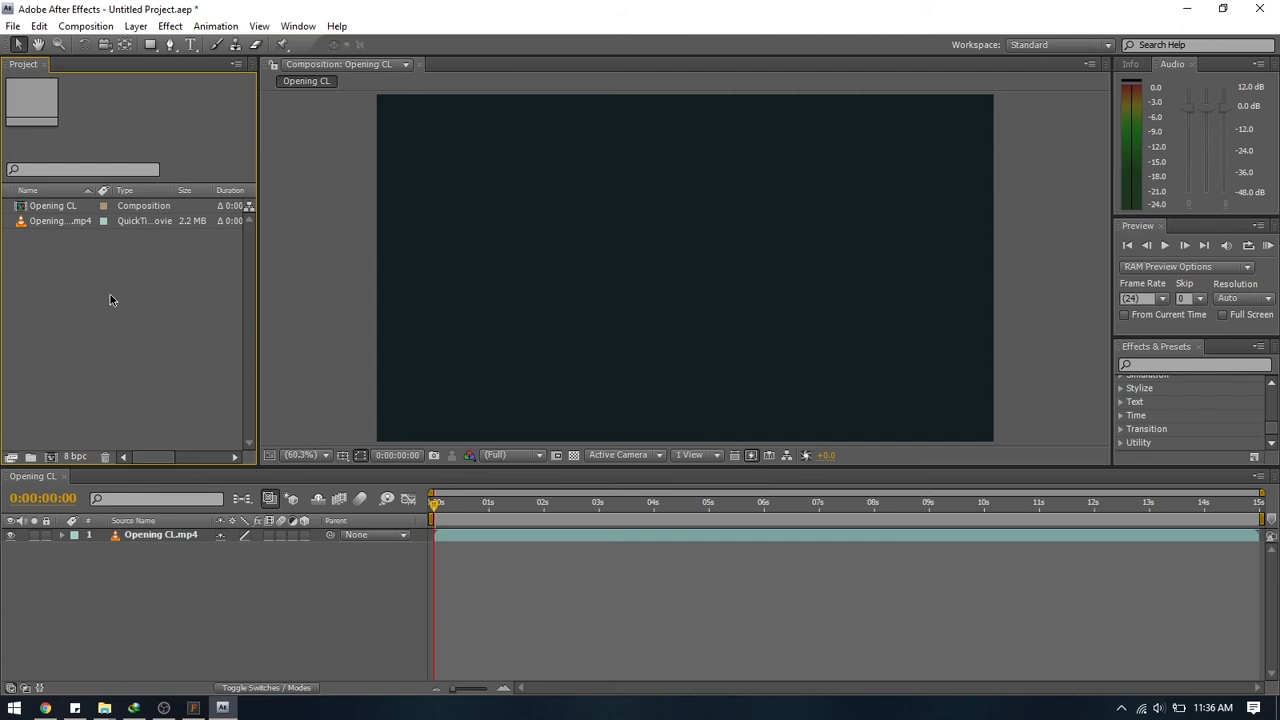
Open the settings for a new composition with the composition name ready for editing.
left_click(85, 27)
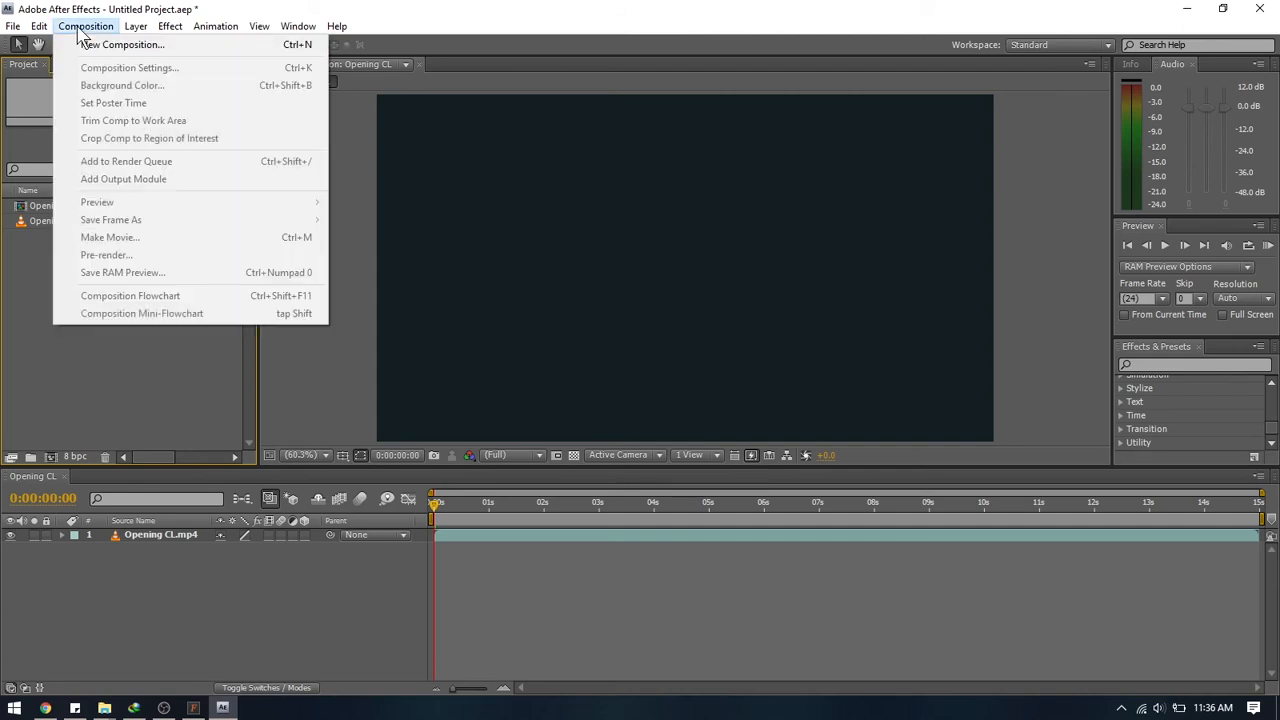
left_click(88, 44)
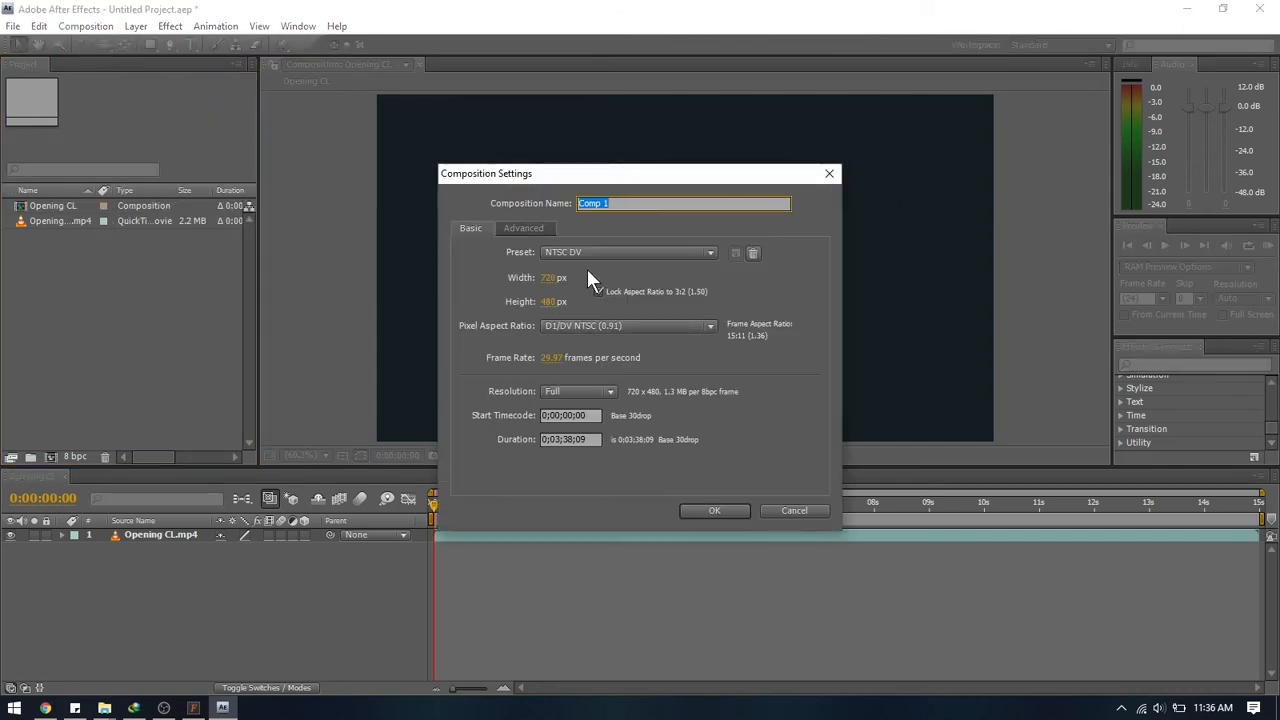
left_click(612, 203)
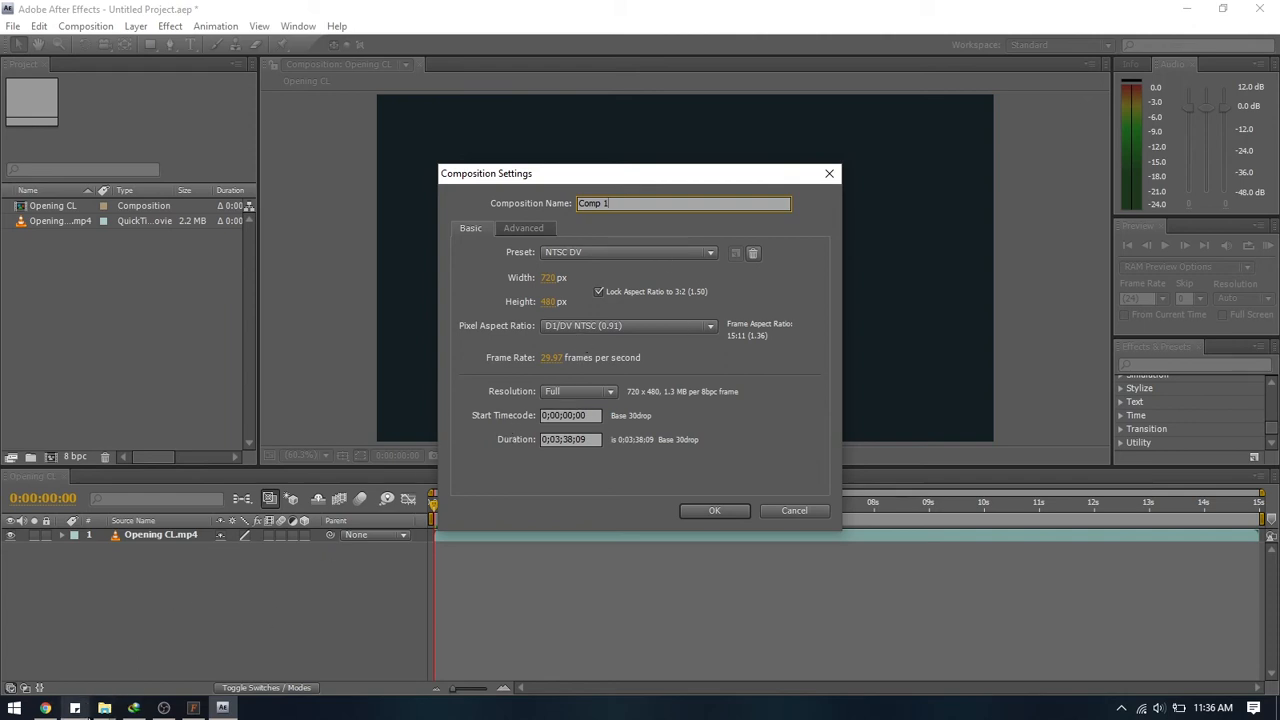
Check the frame width and frame height of the "[HD] How to take panning photos" video in its File Explorer properties.
mouse_move(104, 706)
left_click(488, 664)
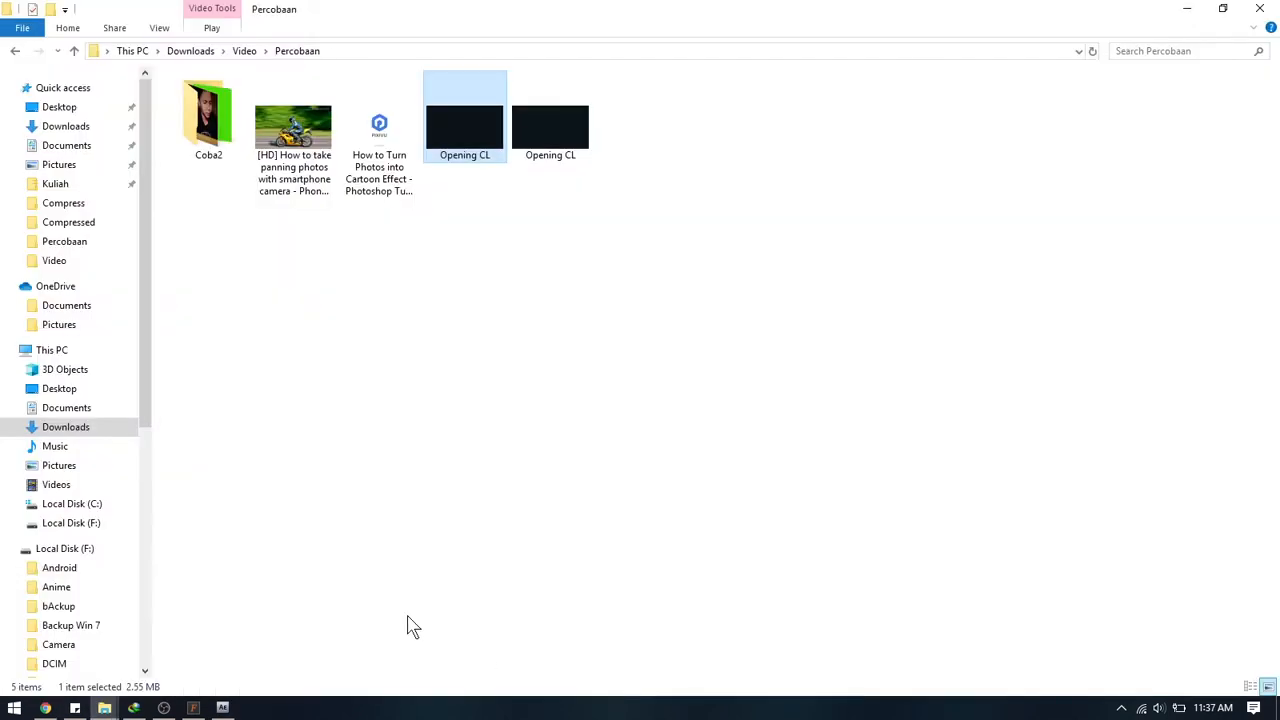
left_click(292, 142)
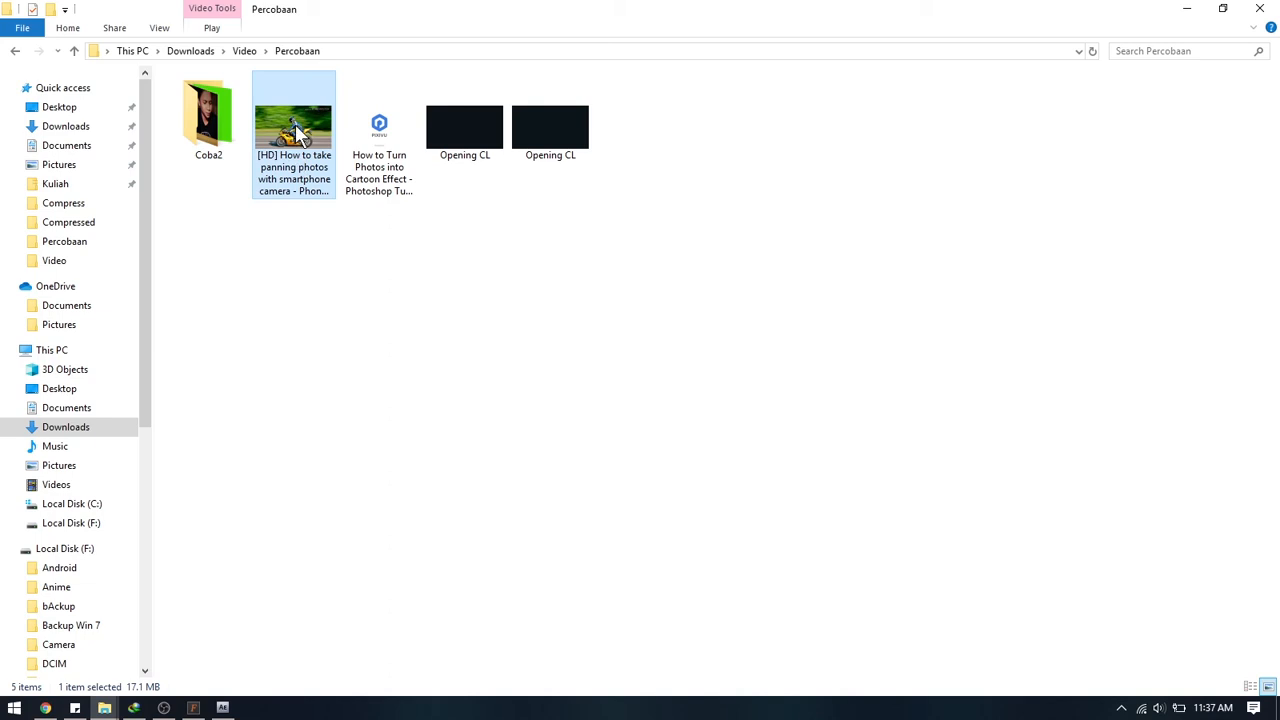
right_click(280, 143)
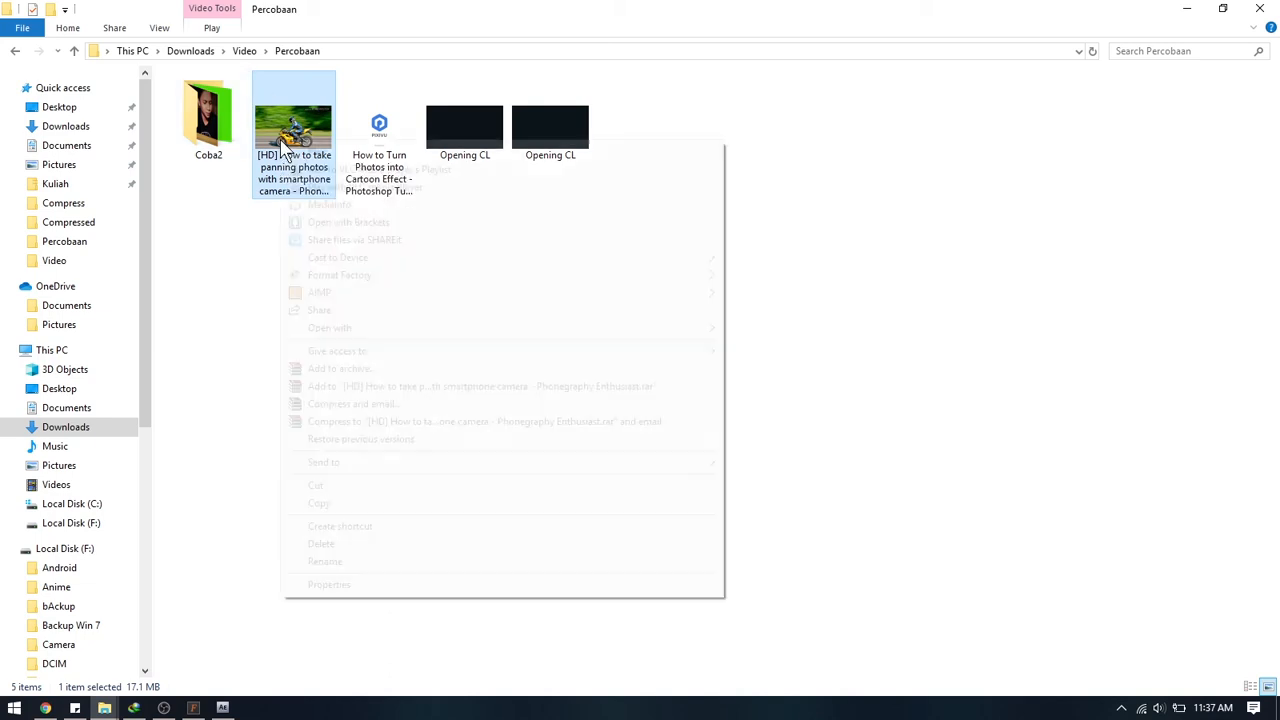
left_click(372, 585)
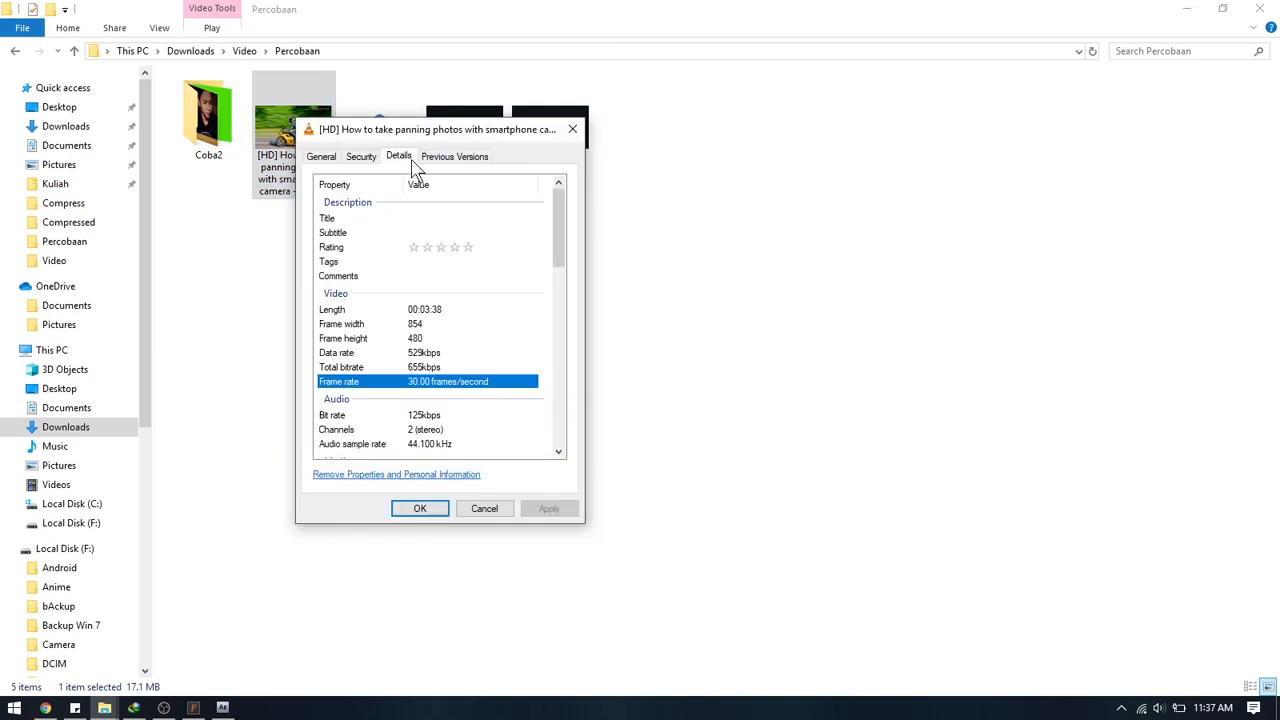
left_click(335, 159)
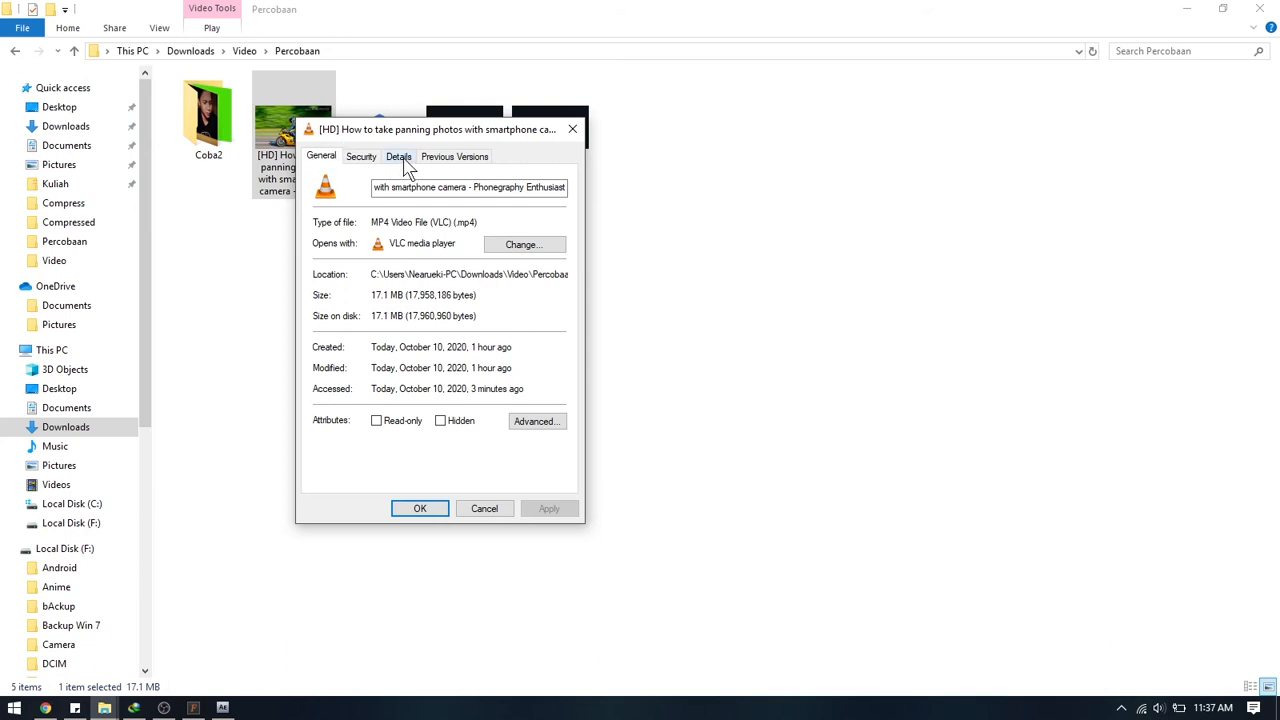
left_click(400, 159)
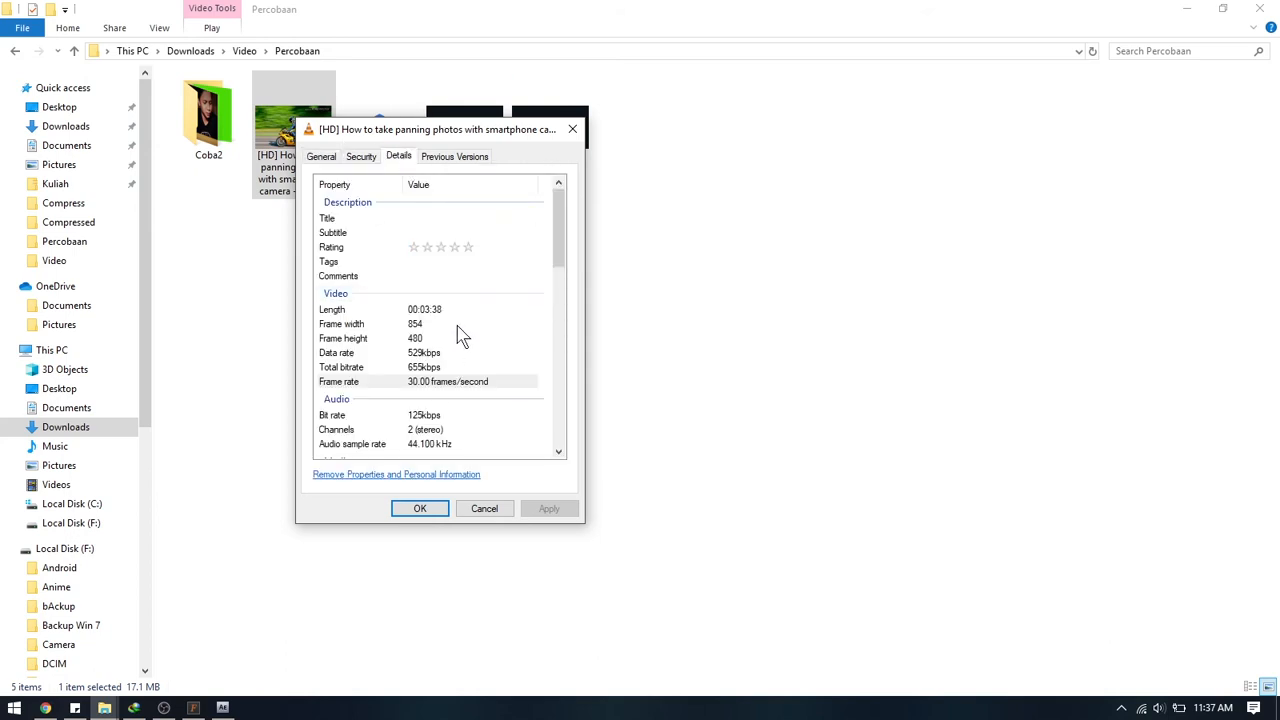
left_click(459, 325)
left_click(409, 340)
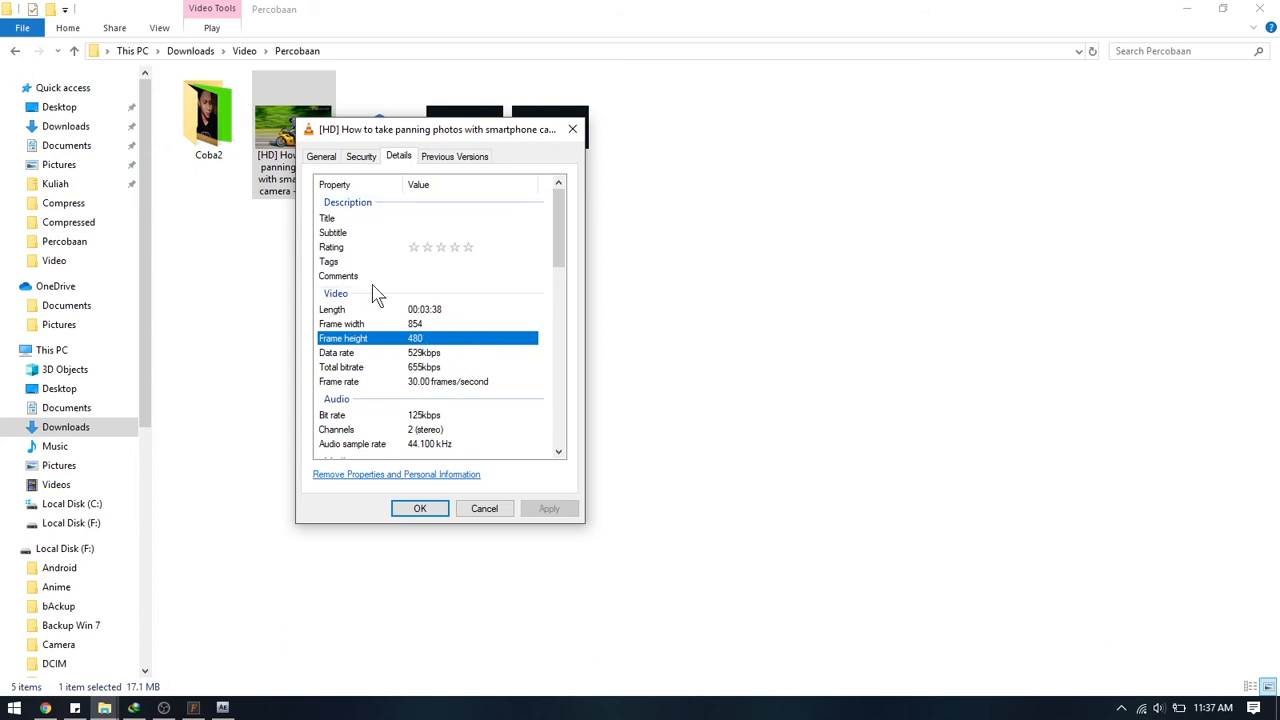
Return to After Effects from the panning video's properties and name the new composition Terserah.
left_click(478, 356)
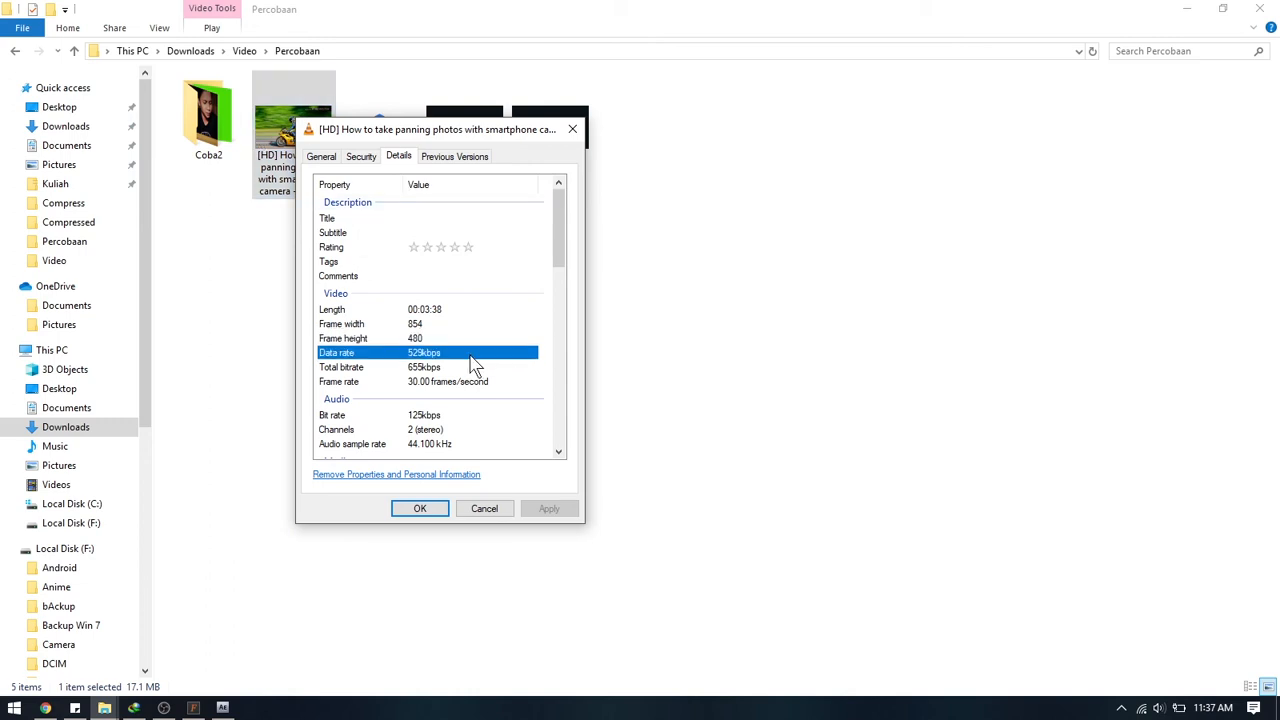
left_click(458, 324)
left_click(224, 708)
left_click_drag(639, 208, 1, 205)
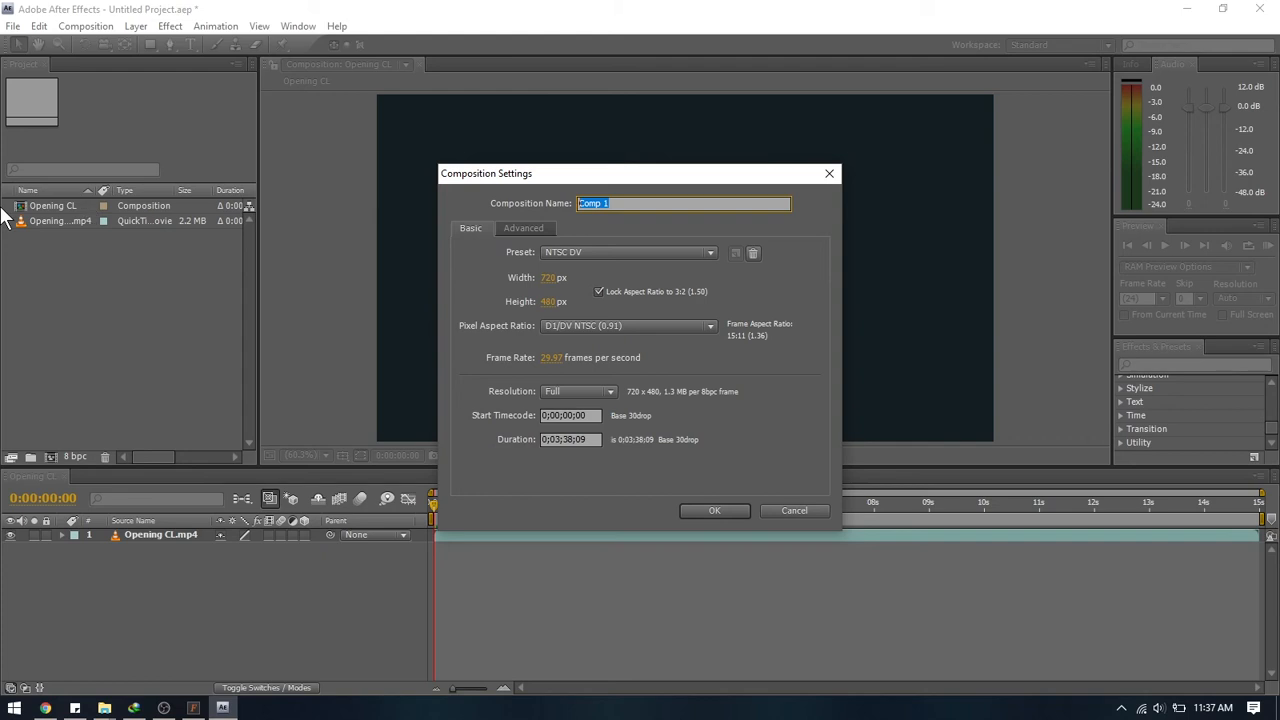
key("BackSpace")
type("Terserah")
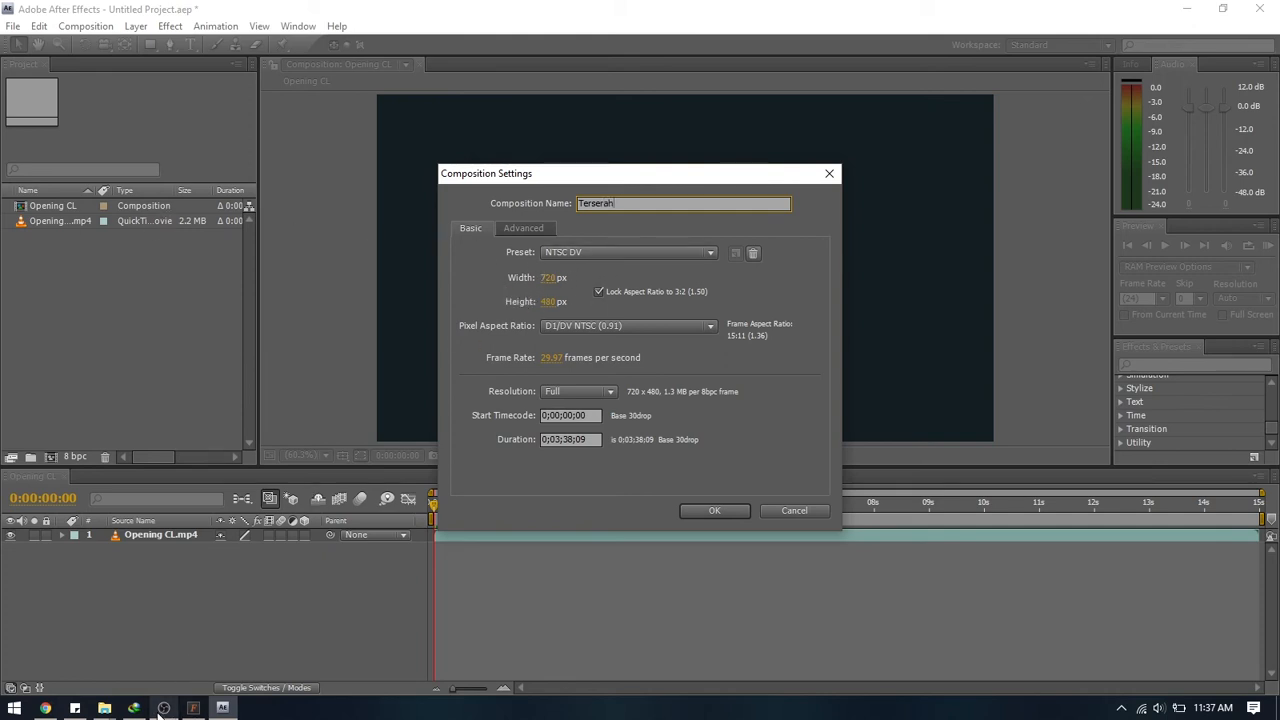
Switch to File Explorer and recheck the frame width and height in the panning video's properties.
left_click(76, 709)
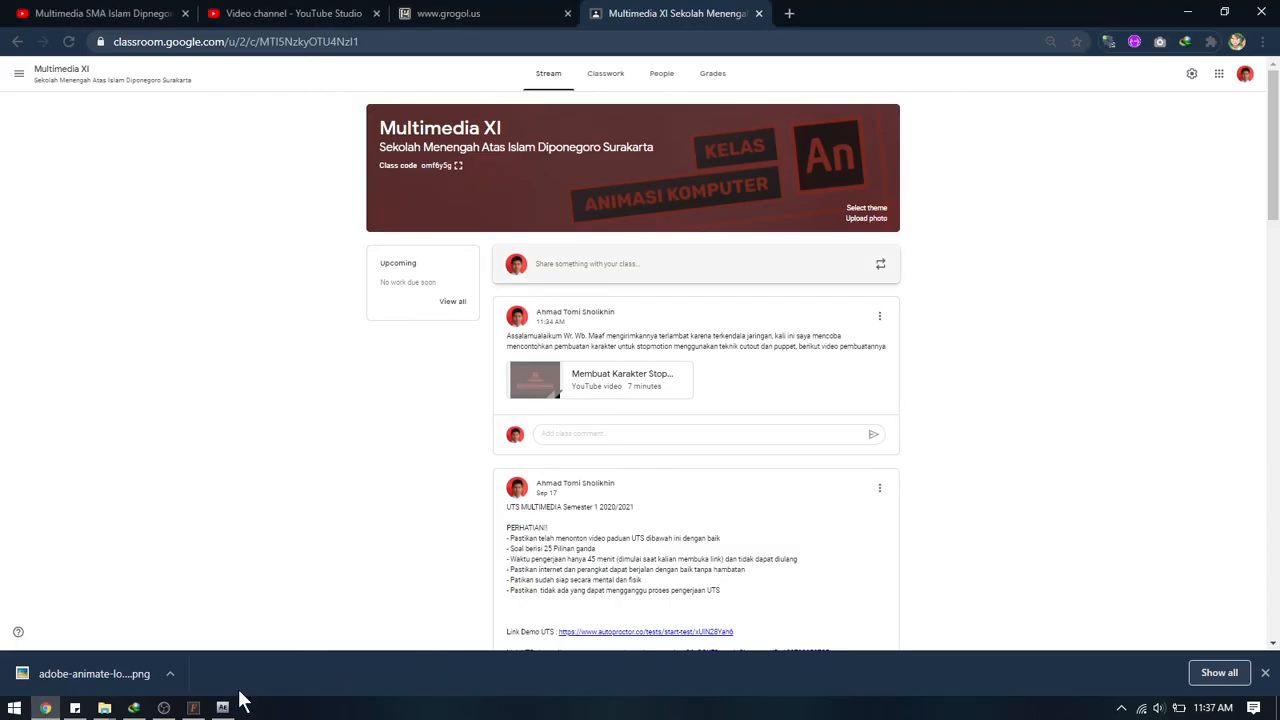
mouse_move(117, 711)
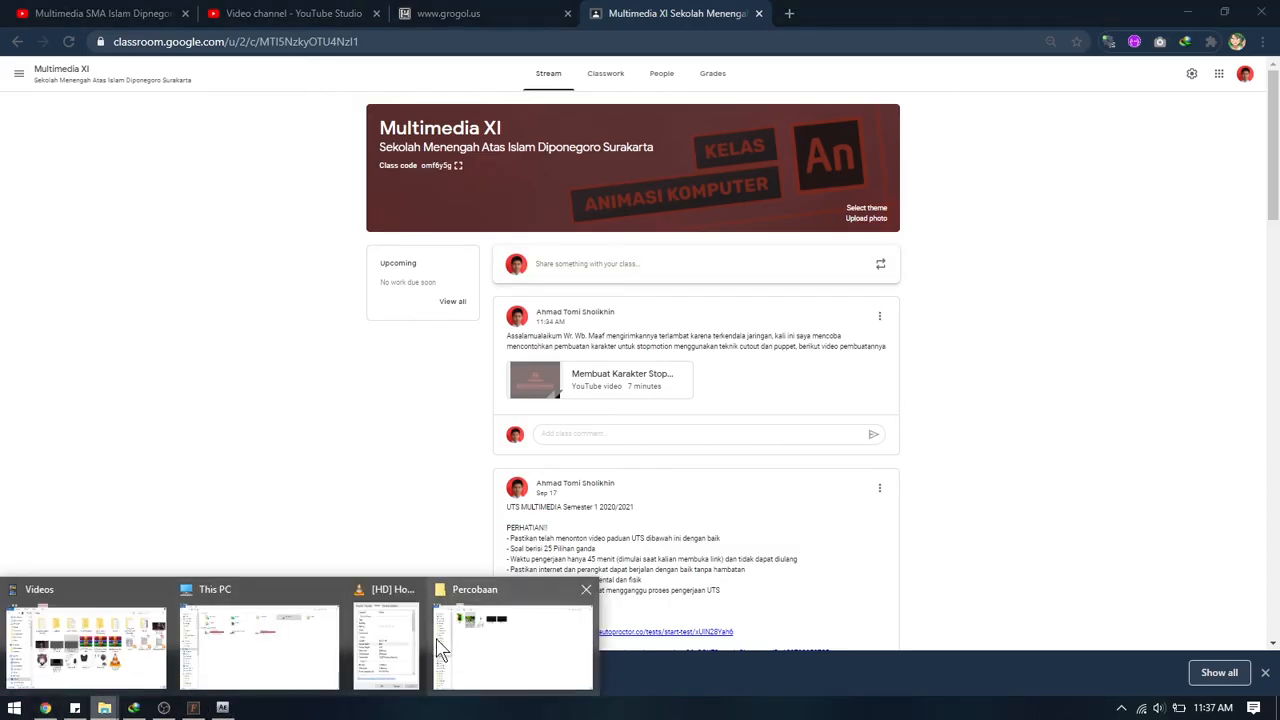
left_click(484, 648)
mouse_move(104, 708)
left_click(370, 665)
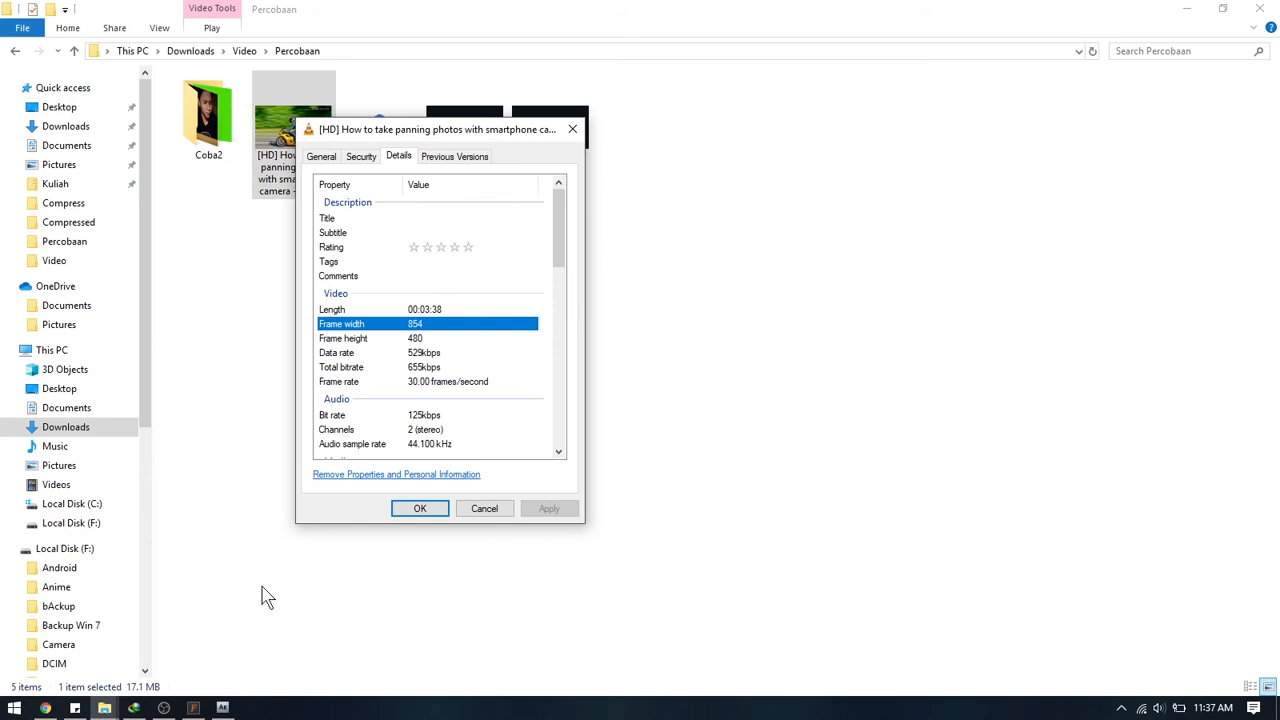
Return to After Effects and try a composition width of 854 px and a new height with the aspect ratio locked.
left_click(222, 708)
left_click(556, 278)
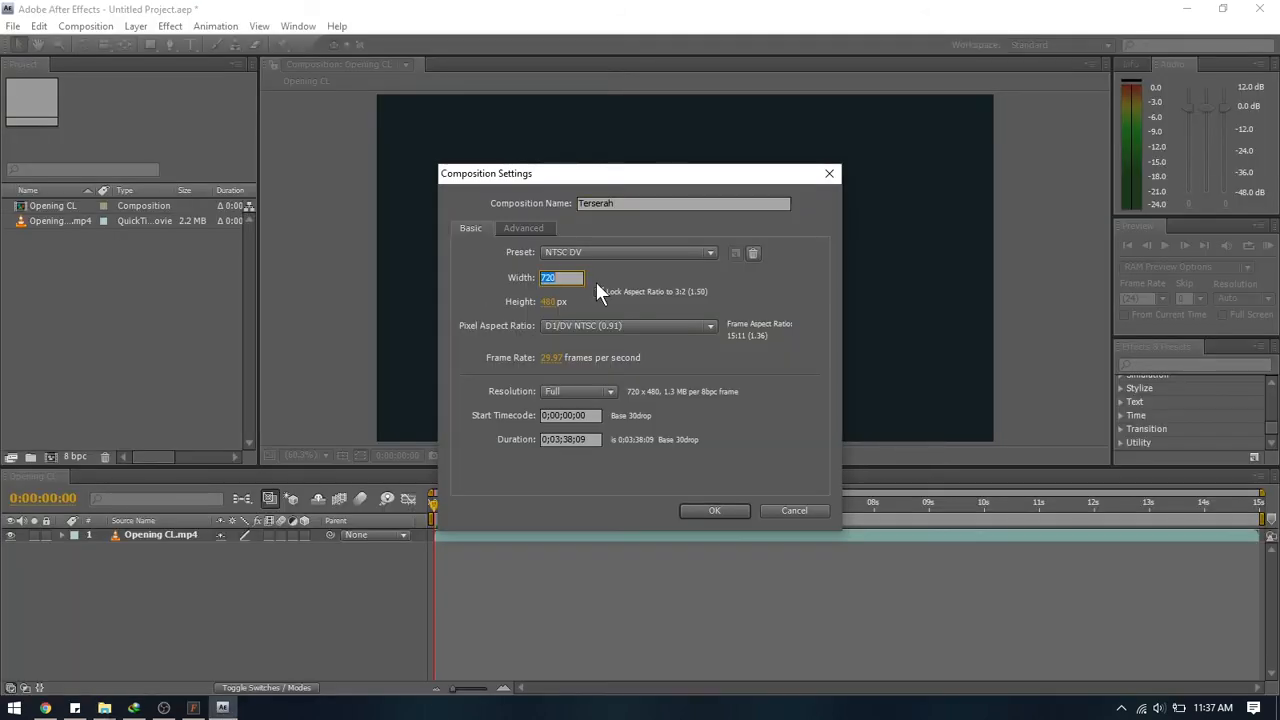
type("854")
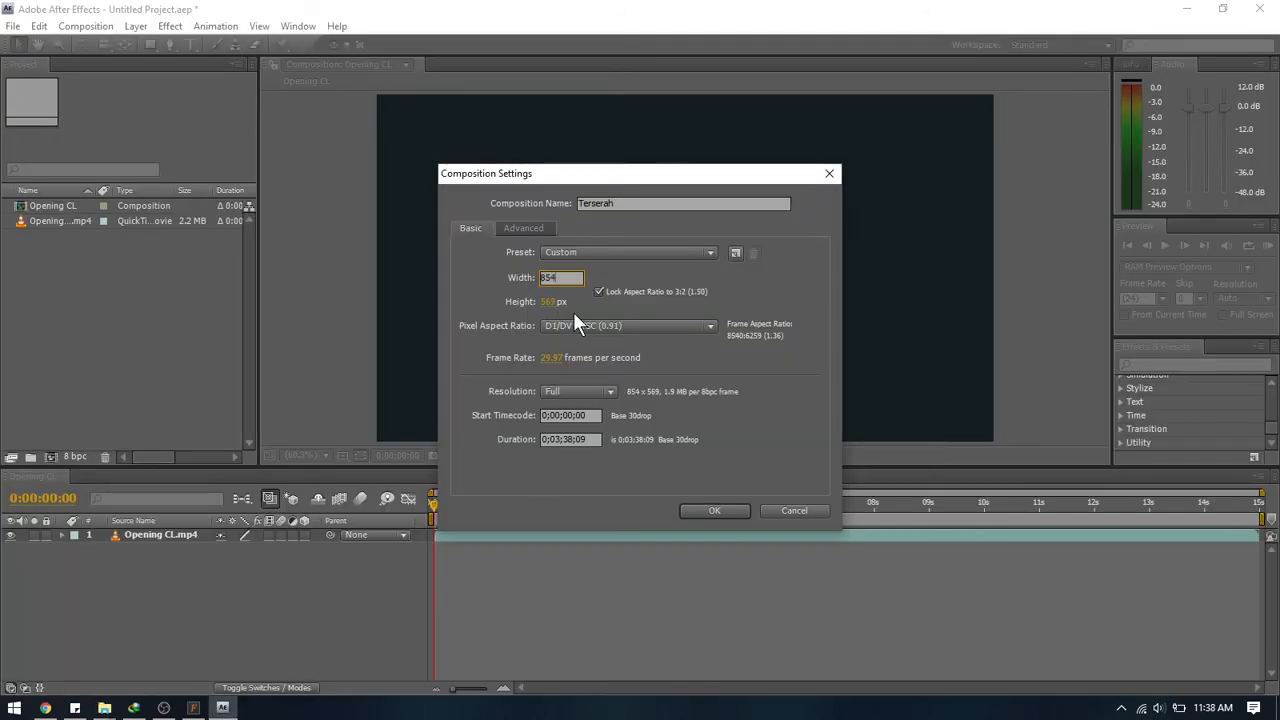
left_click(556, 302)
type("57")
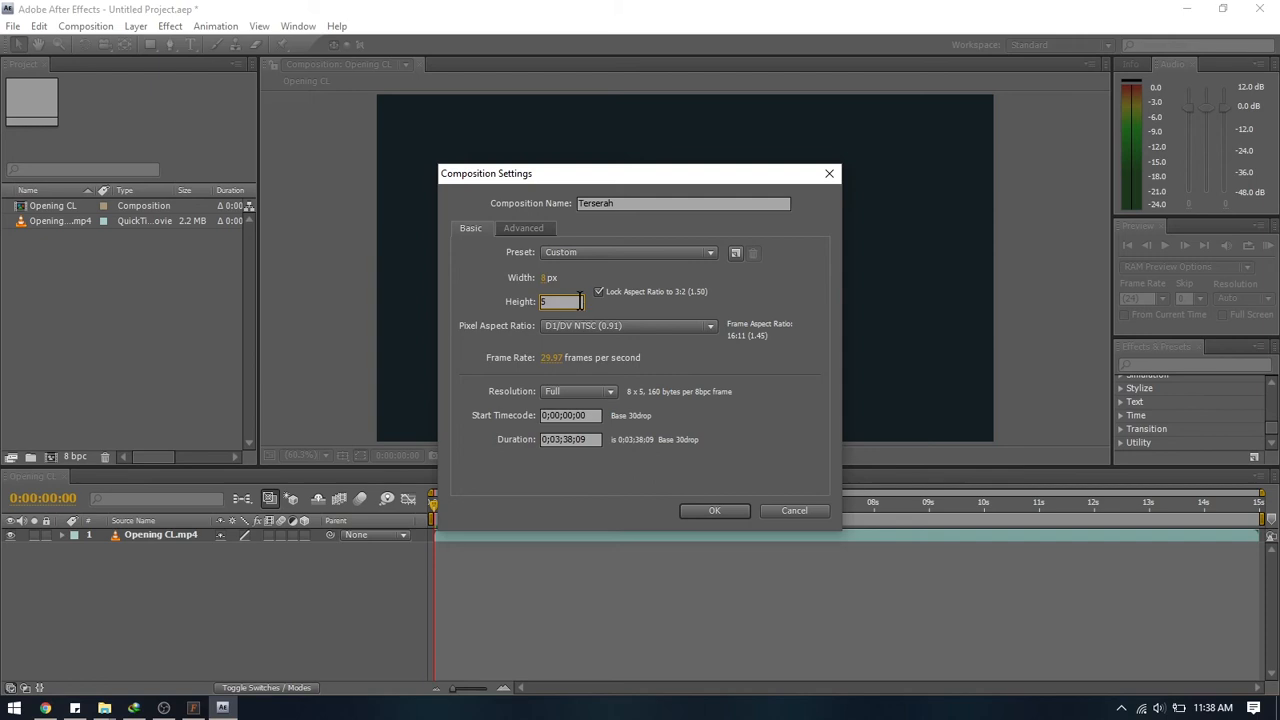
type("75")
key("BackSpace")
key("BackSpace")
key("BackSpace")
key("BackSpace")
Unlock the aspect ratio and set the composition to 354 px wide and 480 px high with Square Pixels.
left_click(599, 292)
left_click(549, 280)
type("354")
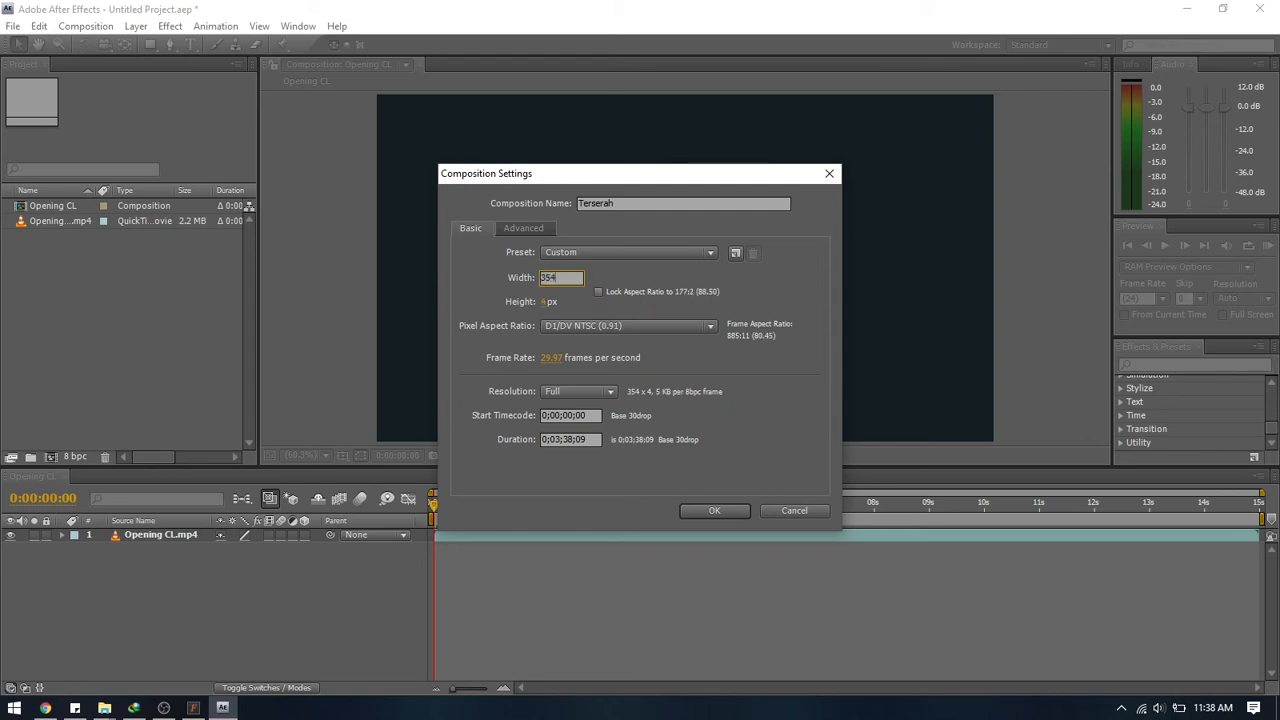
left_click(548, 303)
type("480")
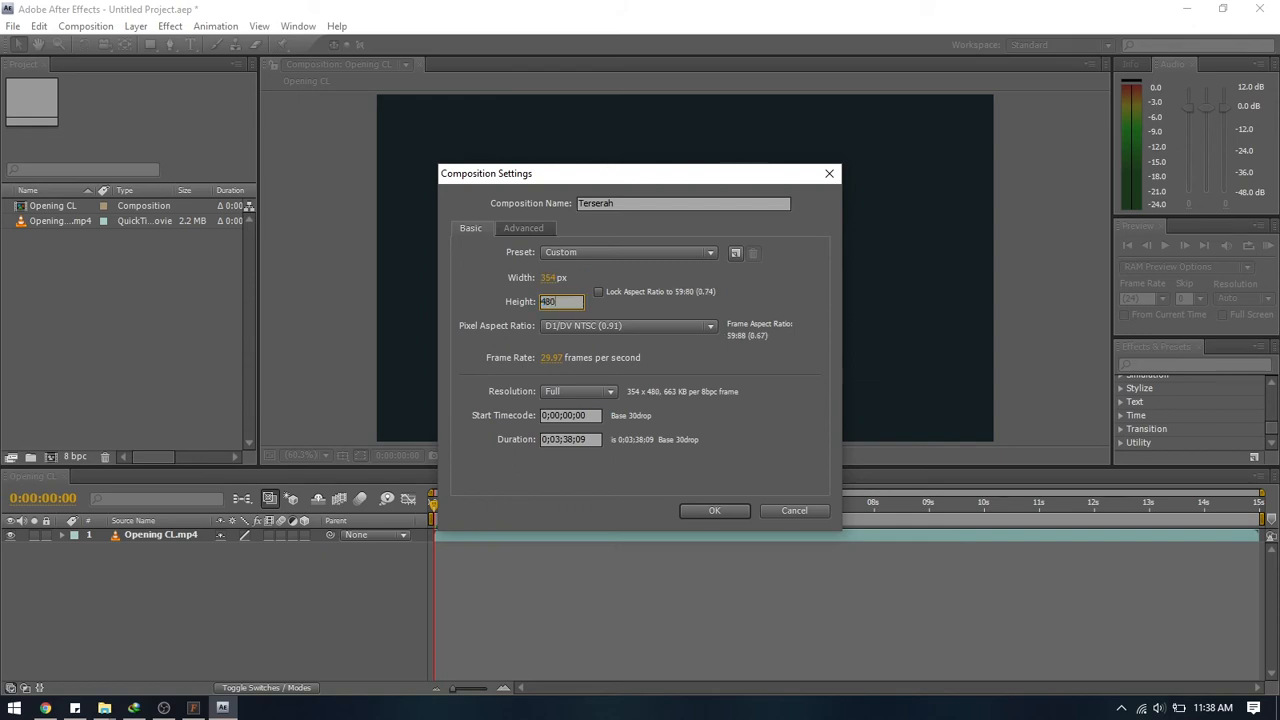
key("Return")
left_click(578, 327)
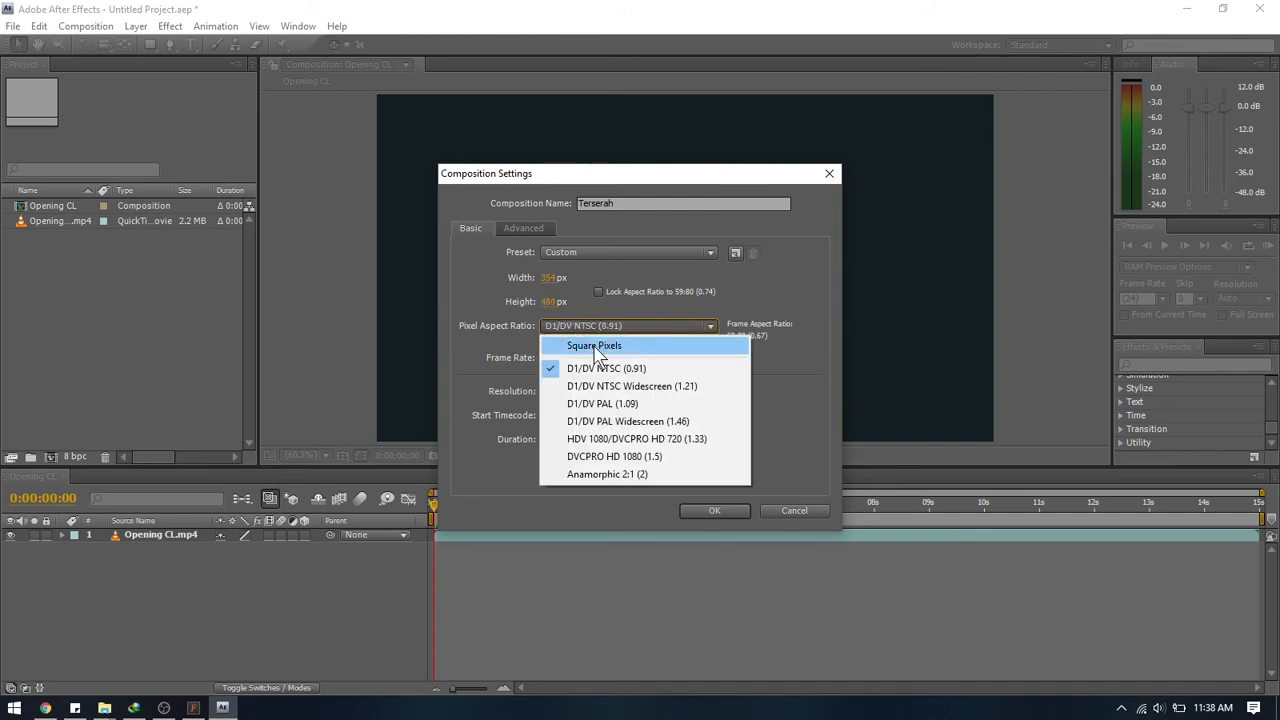
left_click(595, 346)
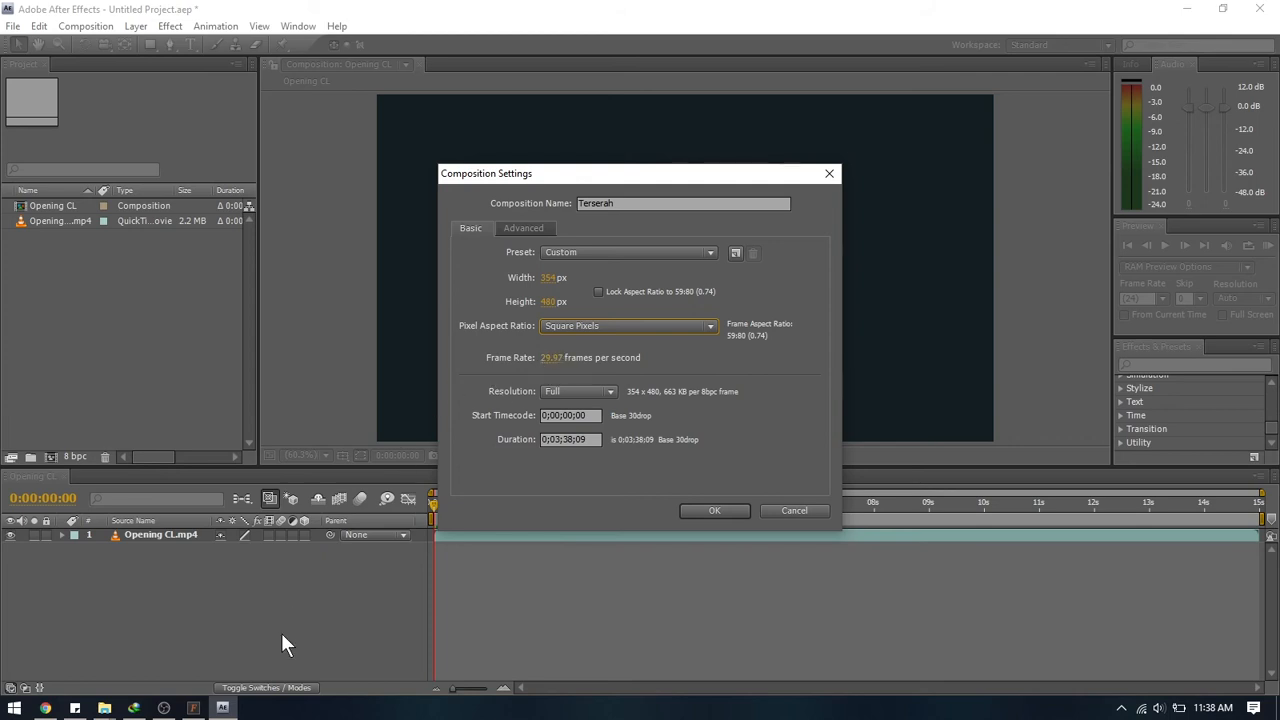
Check the panning video's frame rate in its File Explorer properties and set the After Effects composition's frame rate to 30.
left_click(104, 708)
left_click(372, 660)
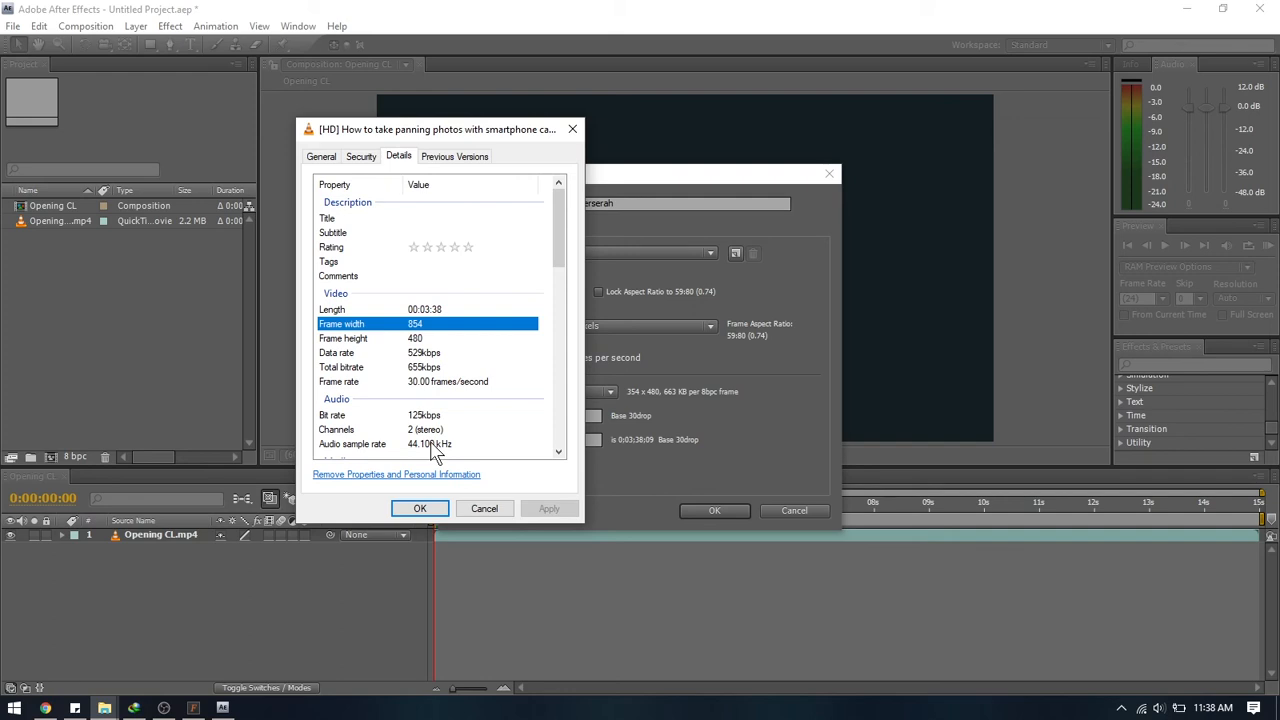
left_click(425, 383)
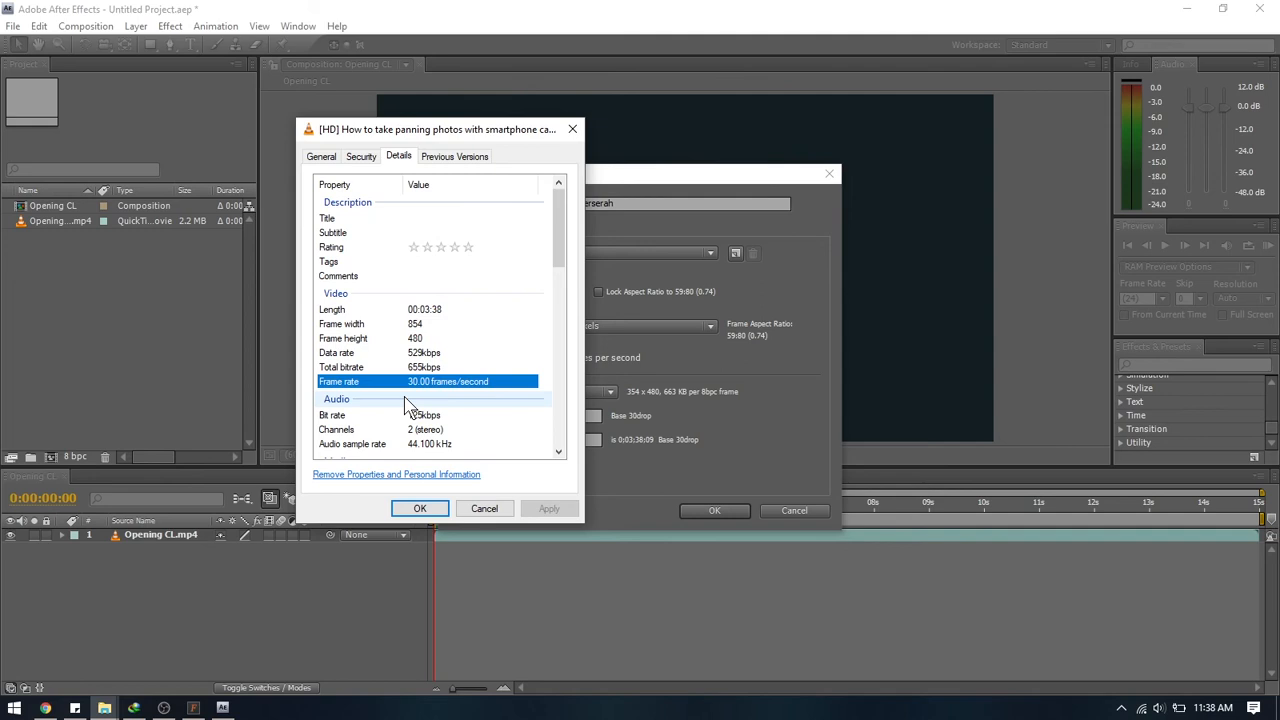
left_click(787, 396)
left_click(568, 358)
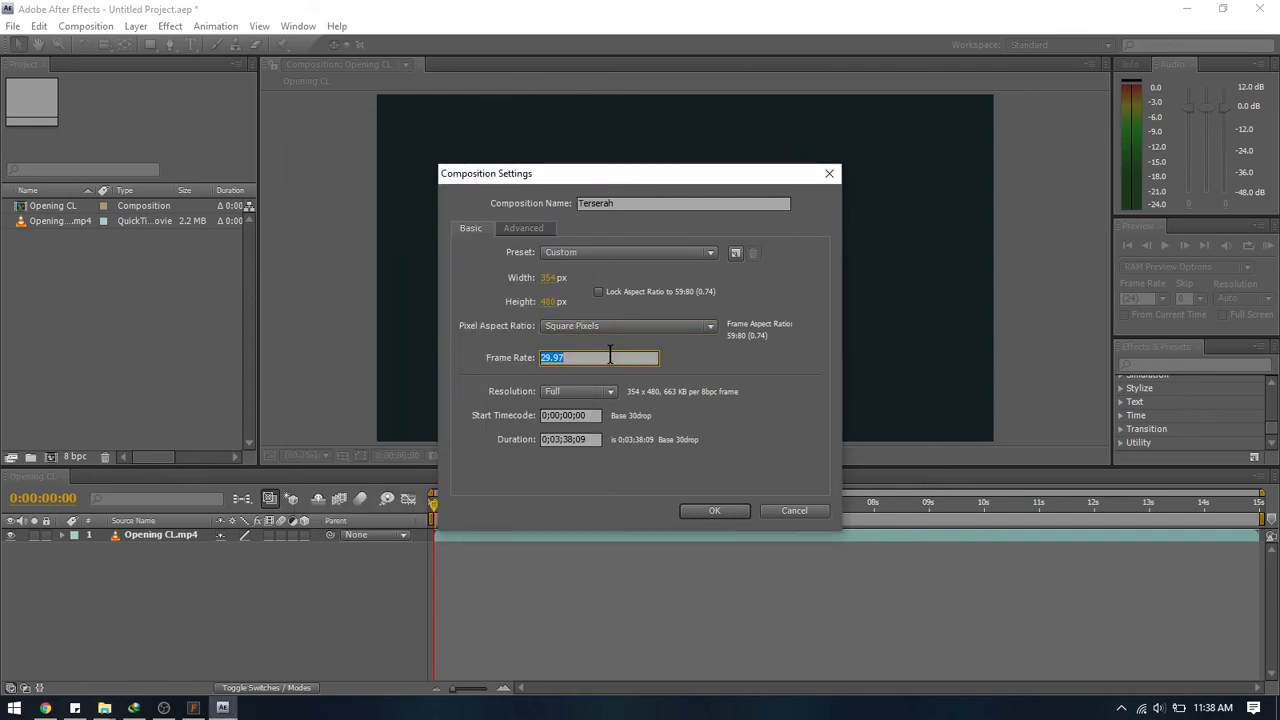
type("30")
left_click(770, 416)
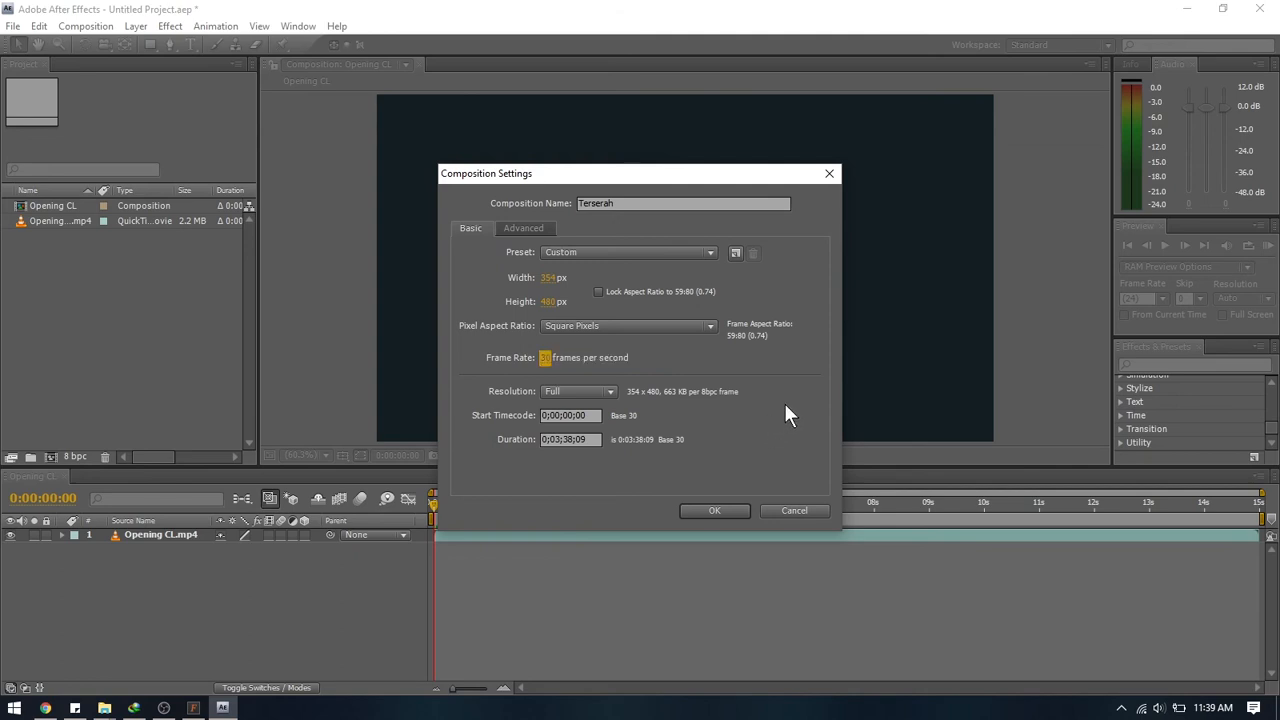
Compare the composition duration with the panning video's length in its file properties, and create the Terserah composition.
left_click(596, 441)
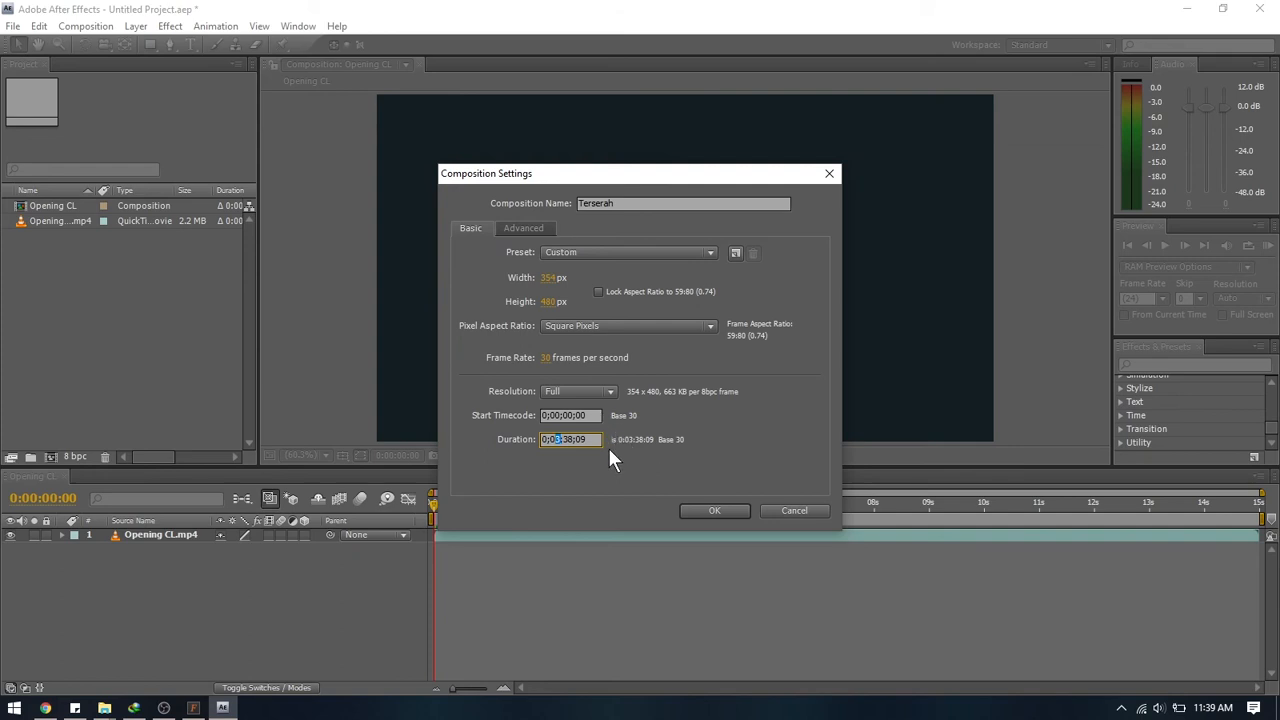
left_click(585, 438)
left_click(110, 708)
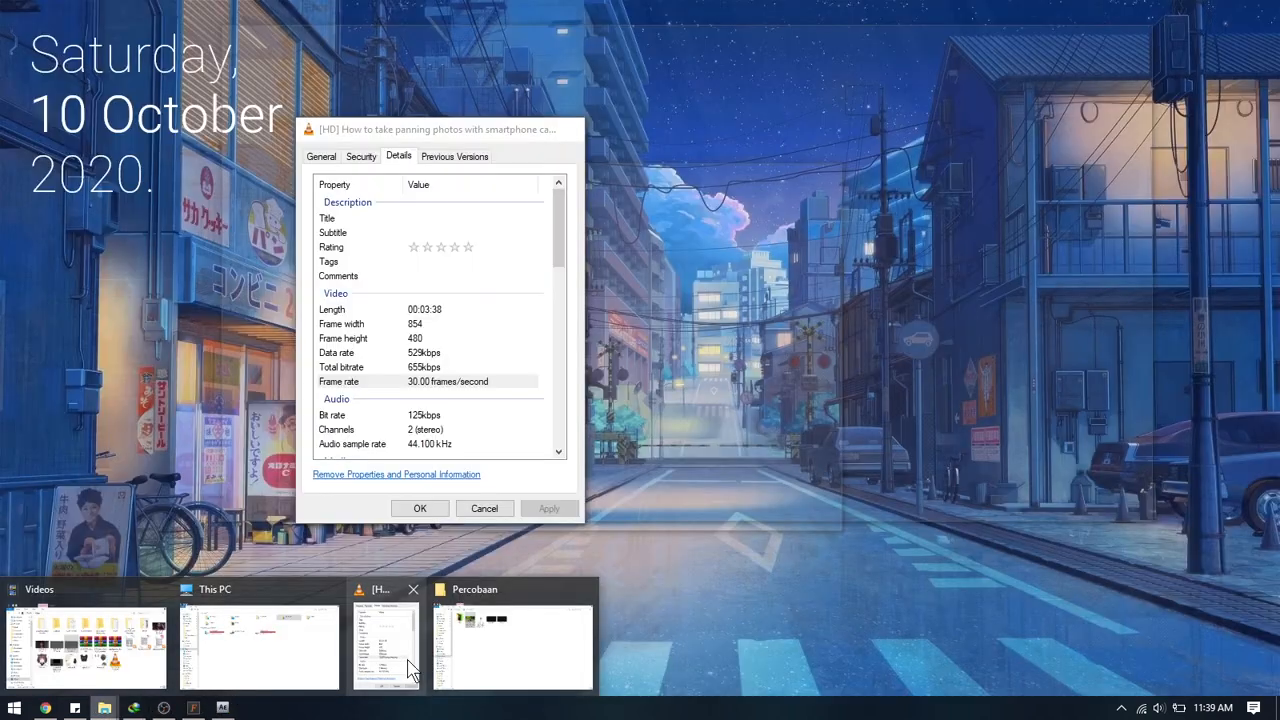
left_click(421, 659)
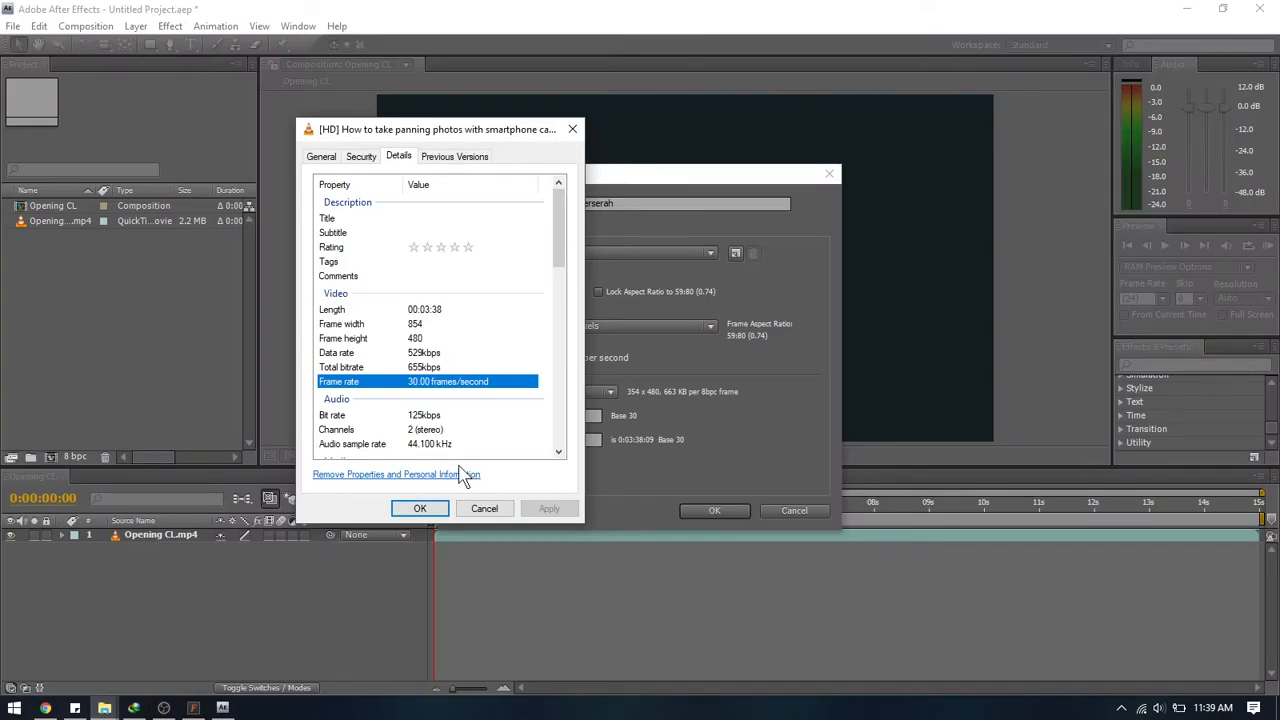
scroll(477, 443, "down", 1)
left_click(426, 276)
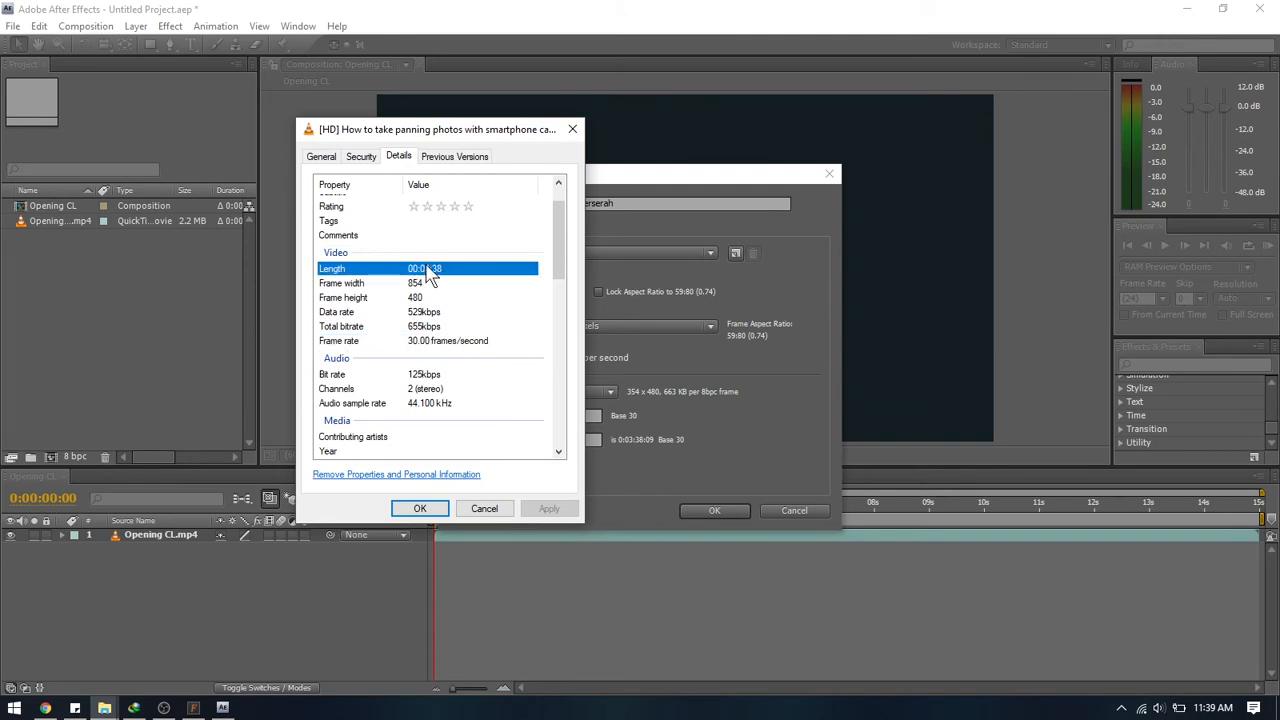
left_click(730, 446)
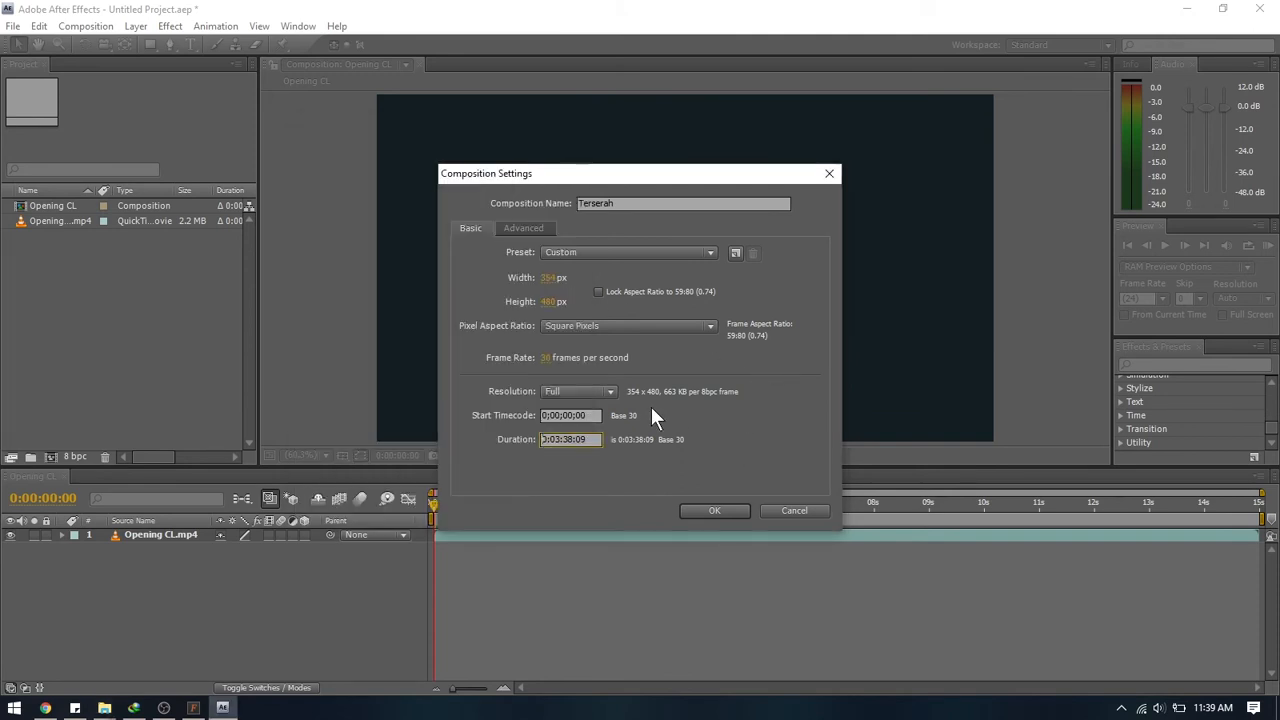
left_click(697, 509)
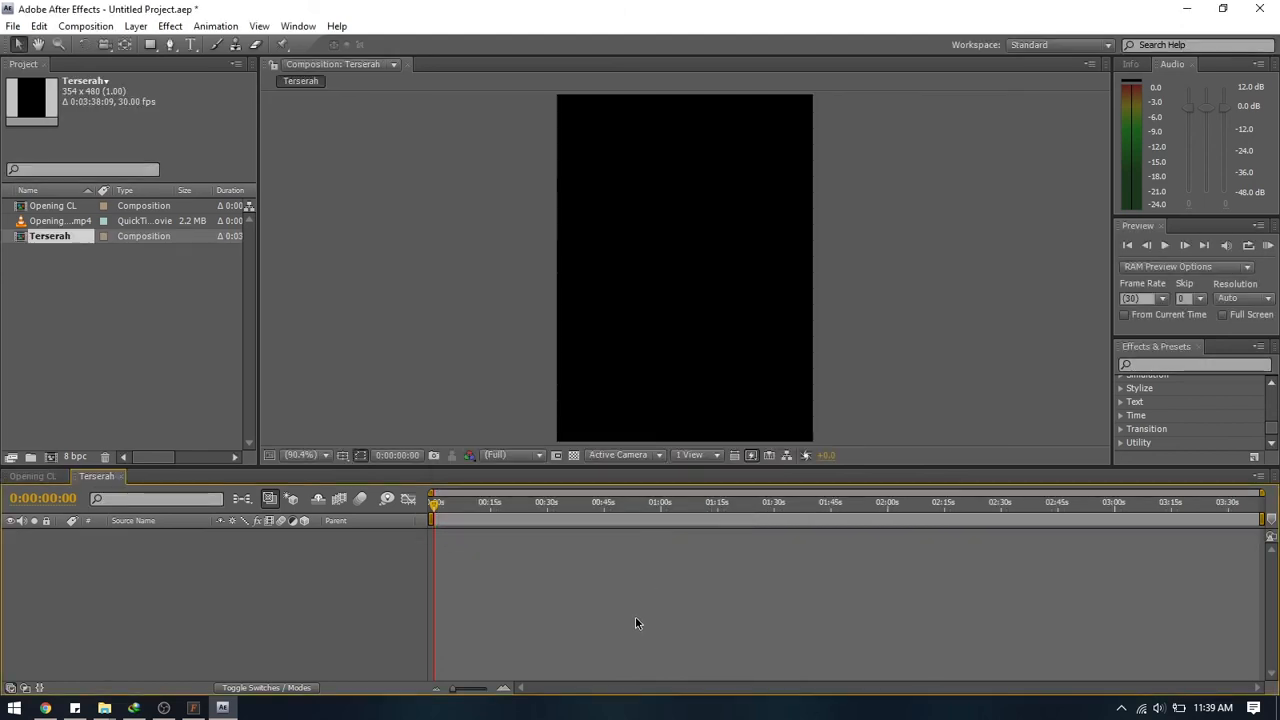
Examine which new layer types can be created in the empty Terserah timeline.
left_click(110, 338)
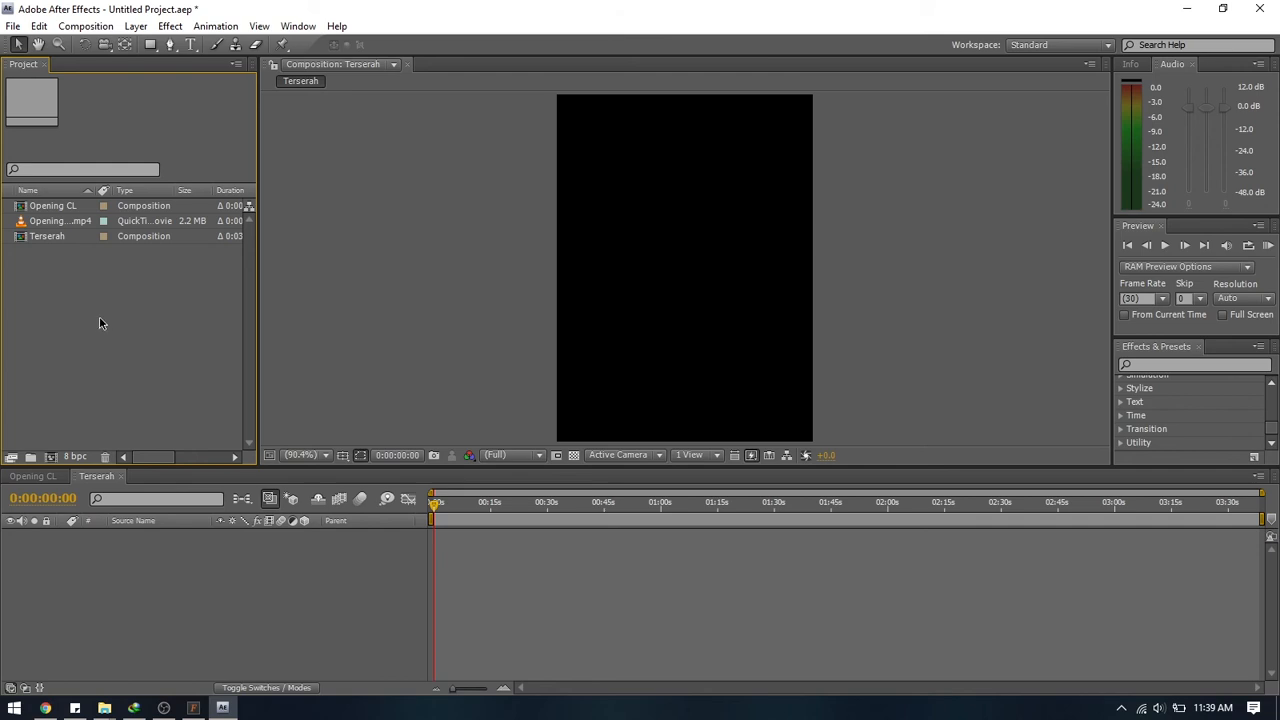
left_click(146, 569)
right_click(146, 569)
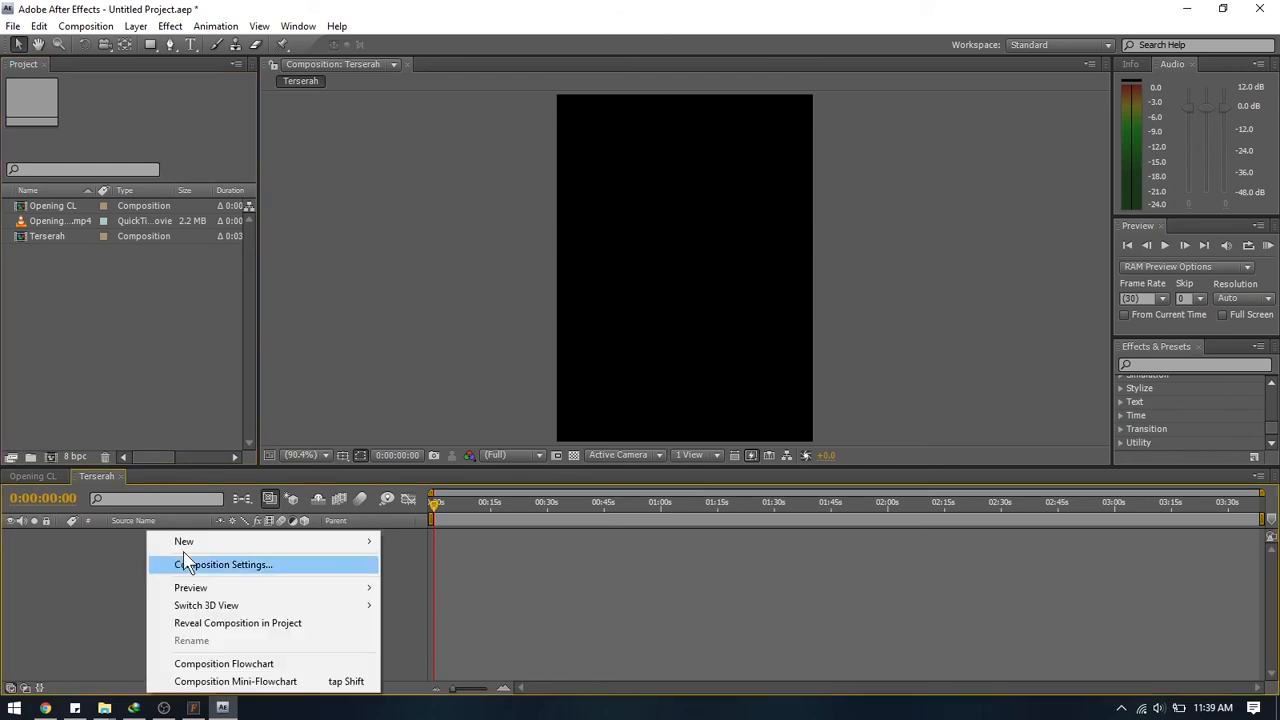
mouse_move(223, 546)
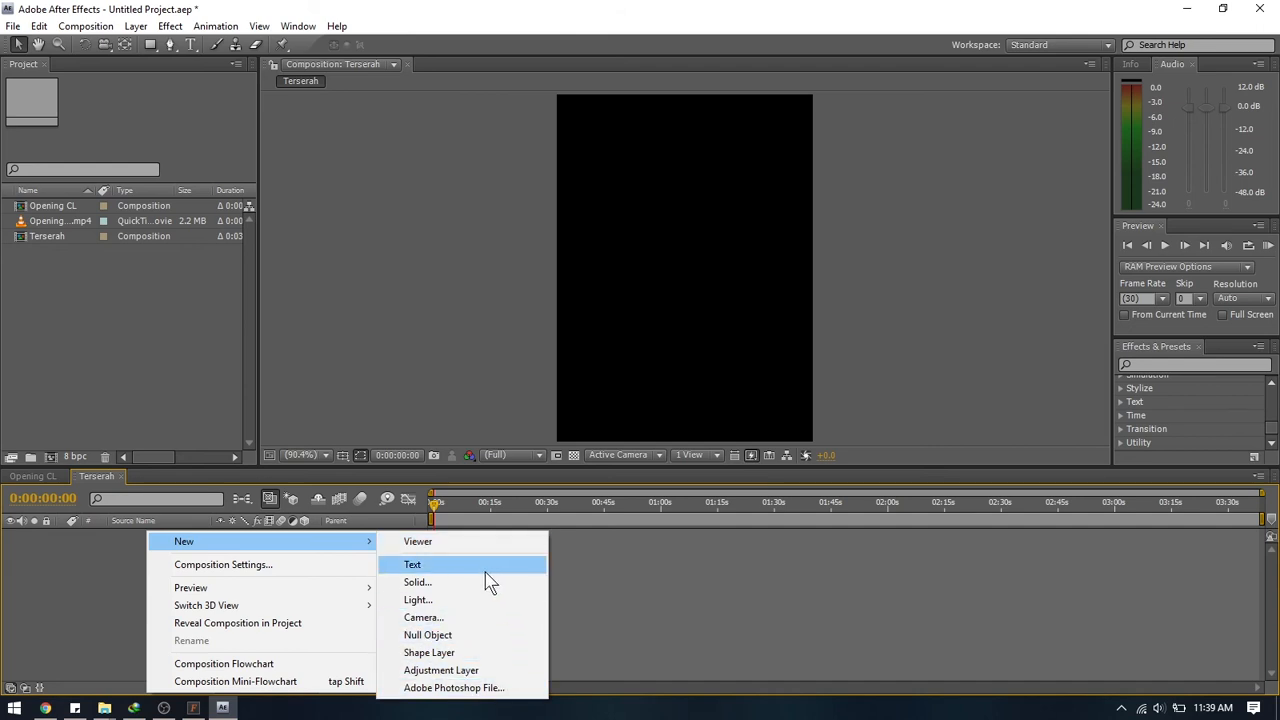
left_click(642, 577)
Open the settings for another new composition from the project's item list and cancel them.
right_click(103, 298)
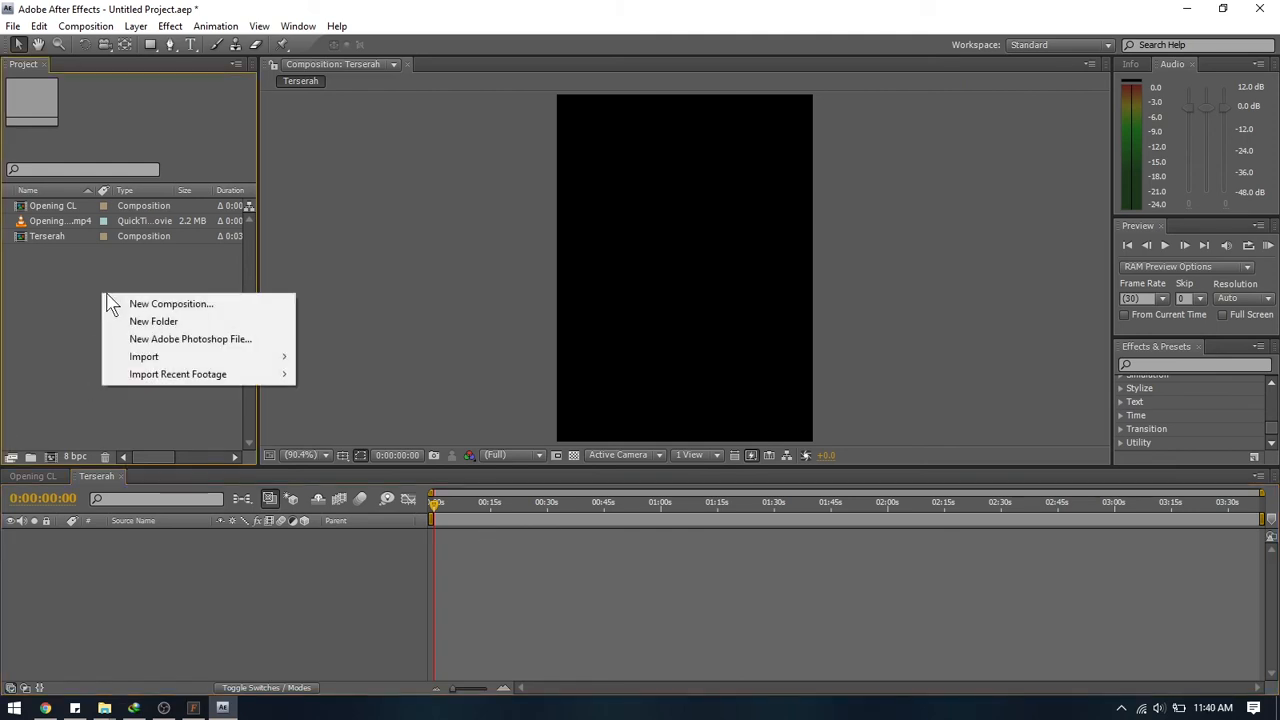
left_click(69, 354)
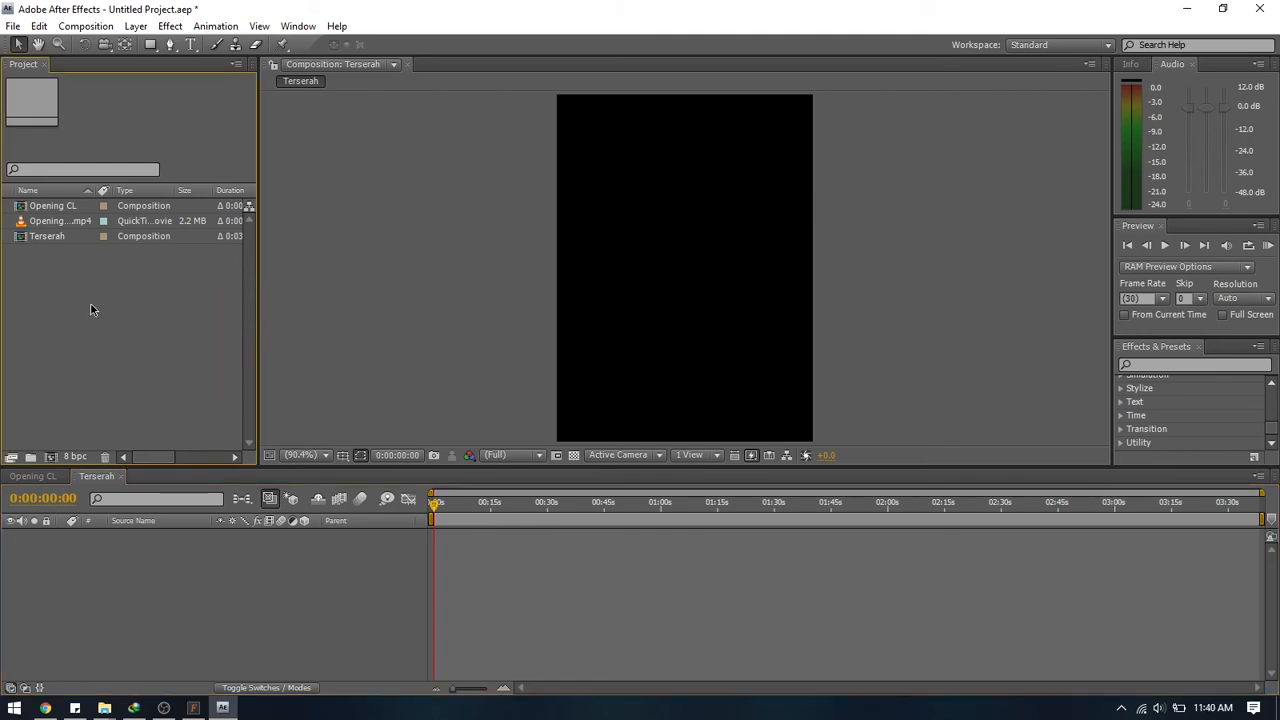
right_click(82, 329)
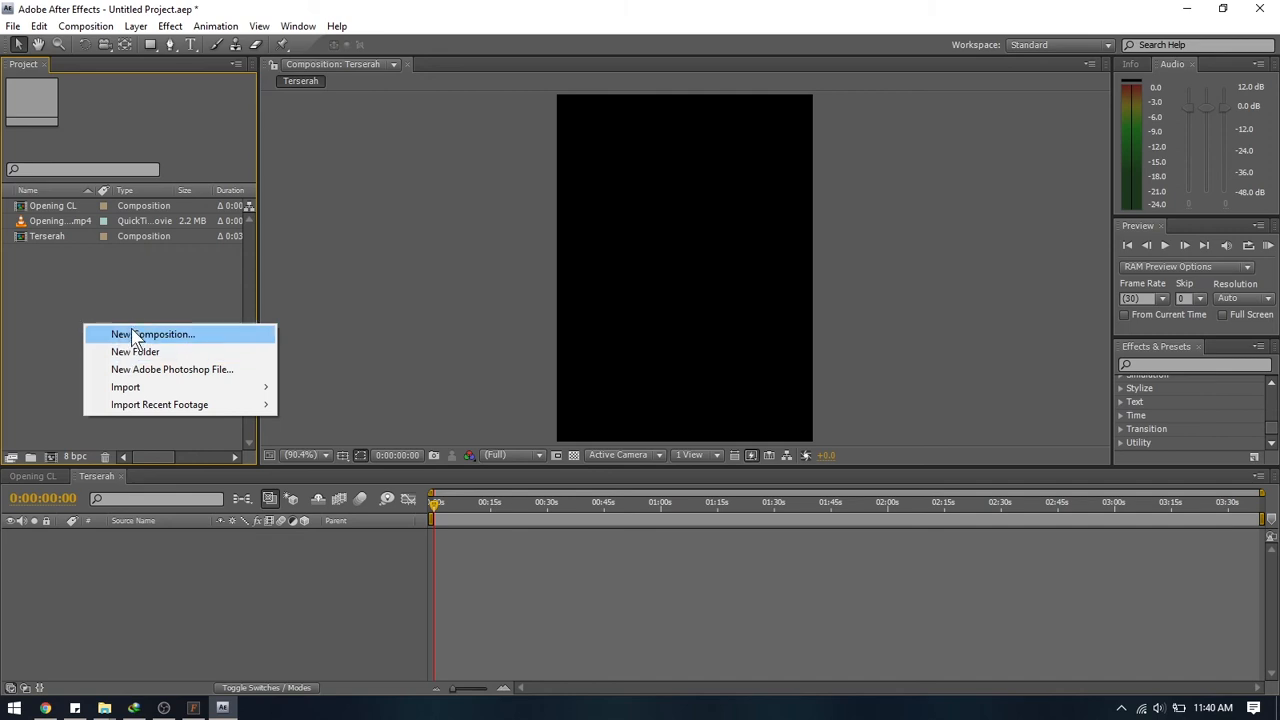
left_click(137, 297)
right_click(116, 303)
left_click(125, 311)
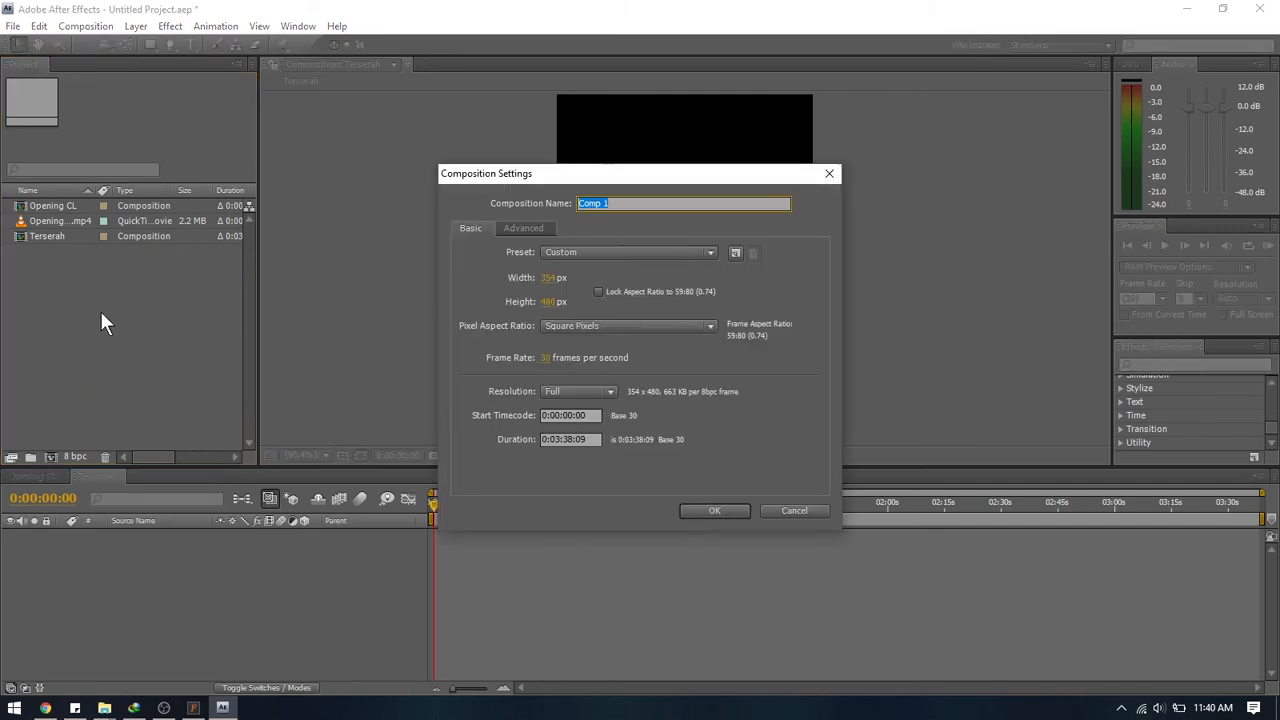
left_click(777, 510)
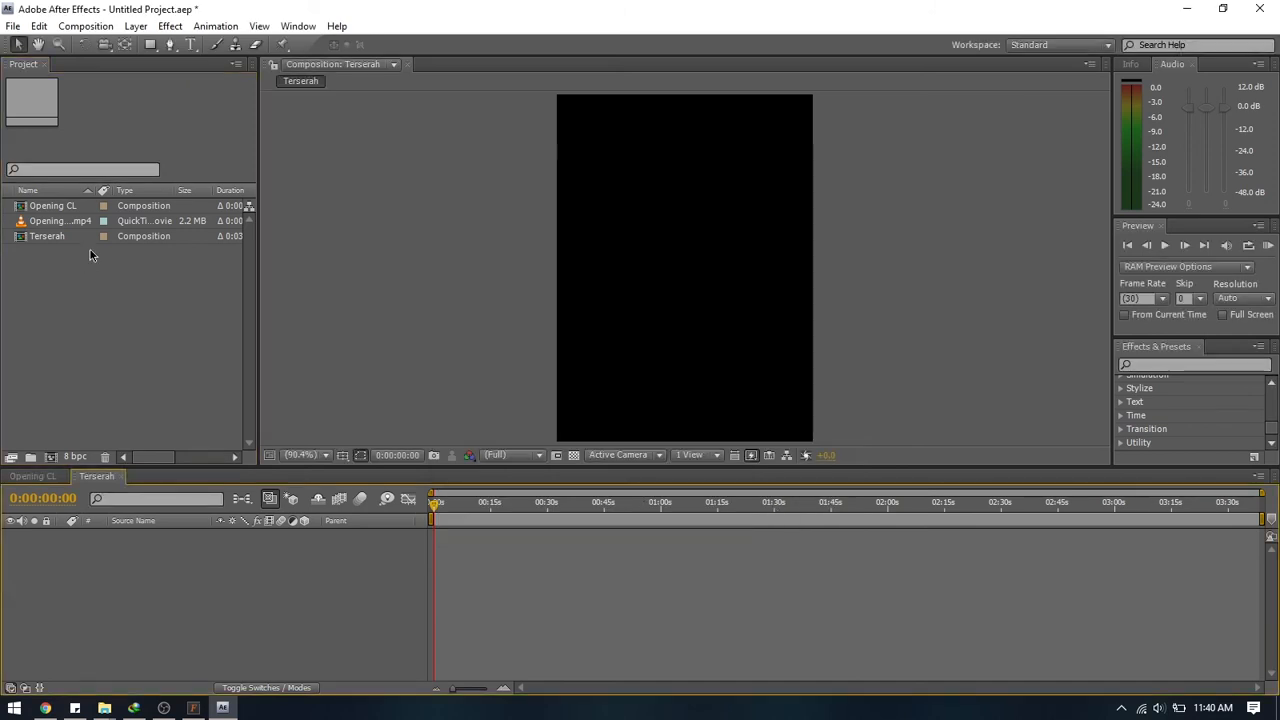
Add the Opening CL.mp4 clip as a layer in the Terserah composition's timeline.
left_click(50, 236)
left_click(74, 281)
left_click(64, 206)
left_click(186, 533)
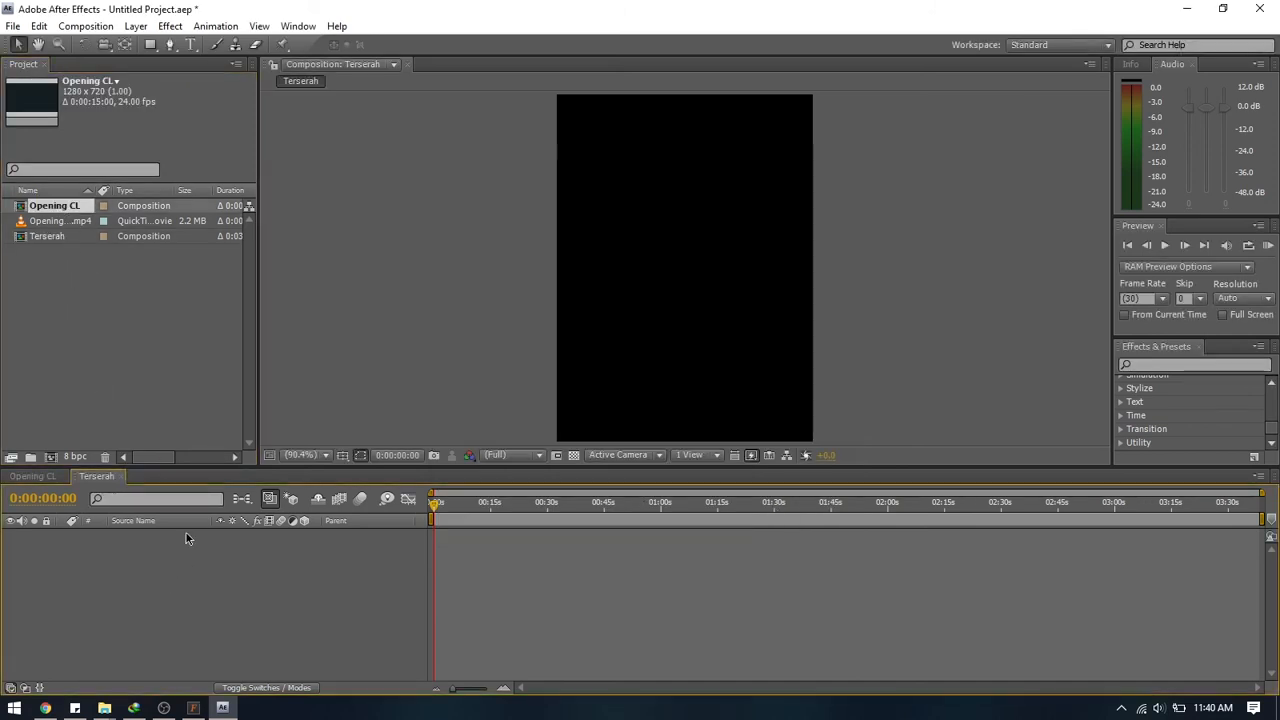
left_click(53, 222)
left_click_drag(53, 224, 218, 567)
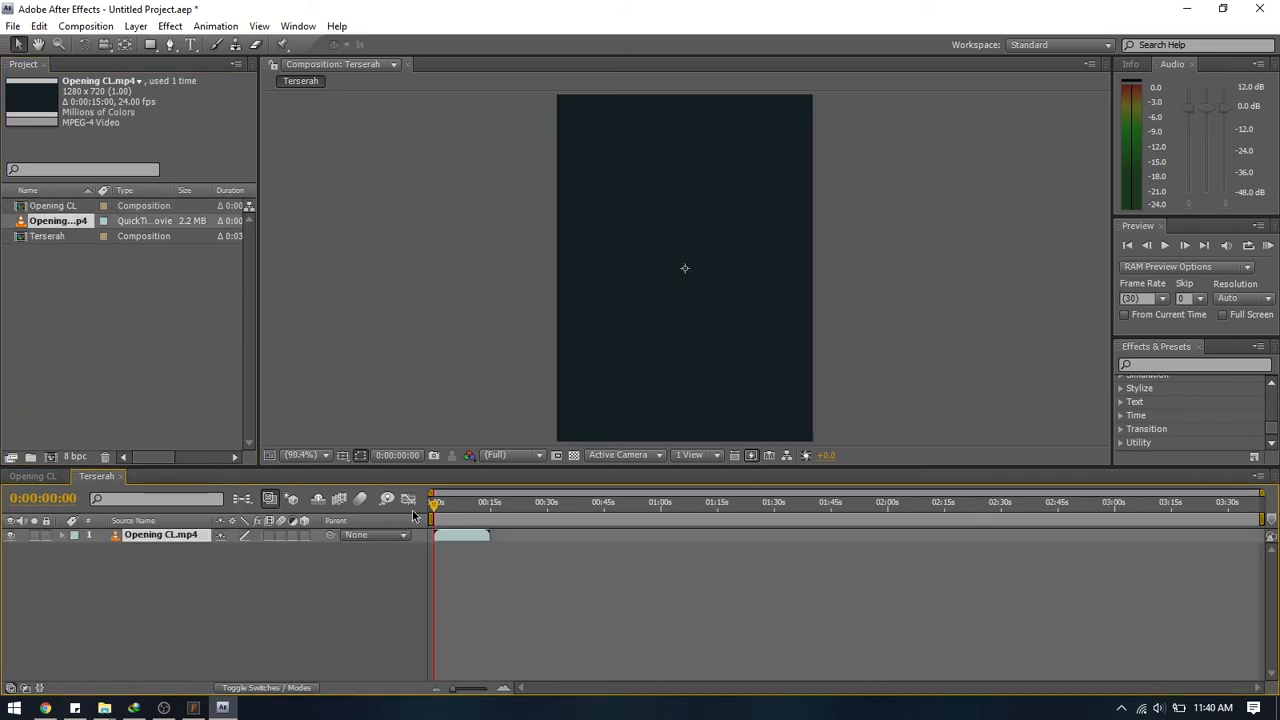
Scrub through the Opening CL.mp4 layer to preview it in the Terserah composition, stopping at 0:00:04:13.
left_click(471, 519)
mouse_move(471, 519)
left_mouse_down()
mouse_move(447, 512)
mouse_move(470, 512)
left_mouse_up()
left_click_drag(481, 511, 449, 513)
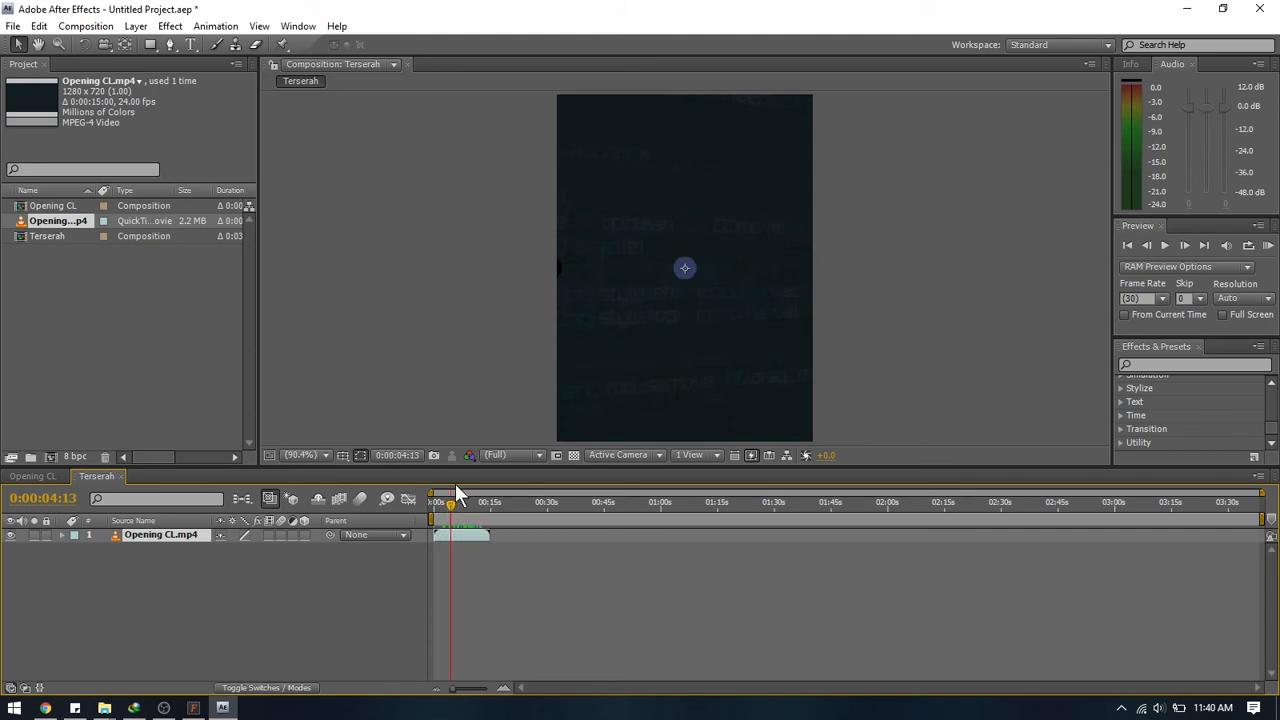
Set the Terserah composition's width to 854 px in its composition settings.
left_click(82, 28)
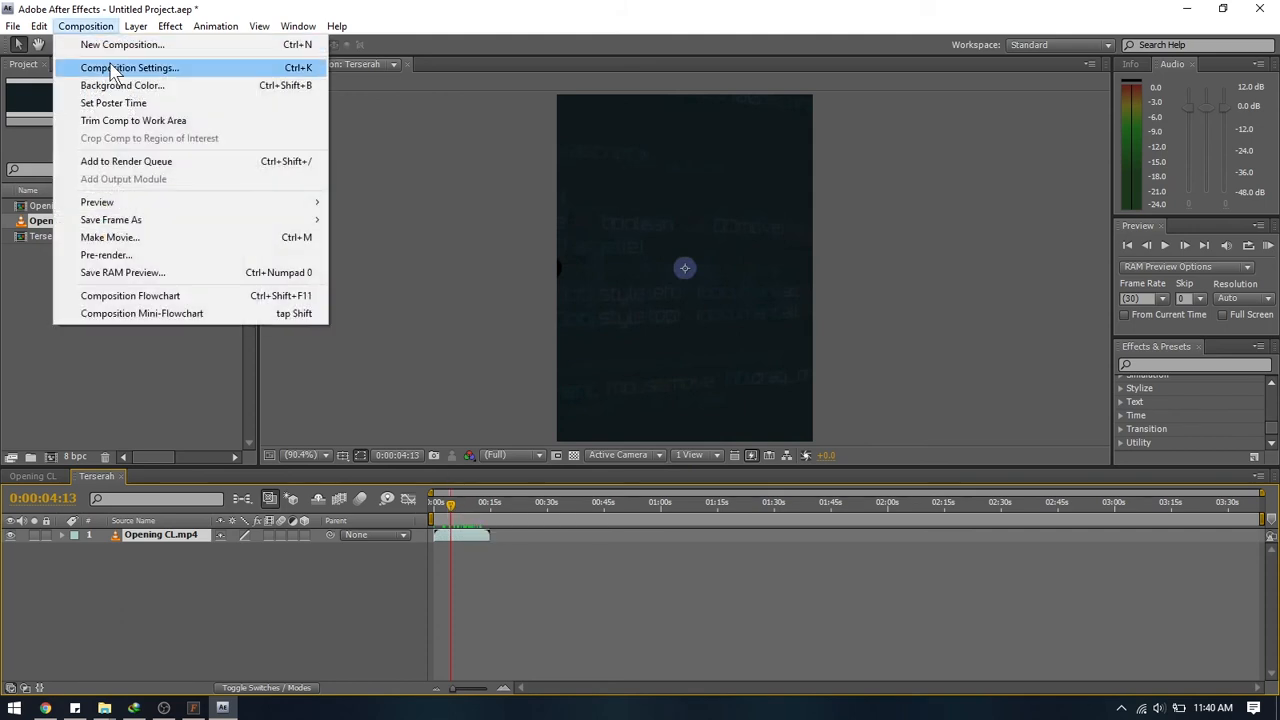
left_click(112, 68)
left_click(553, 278)
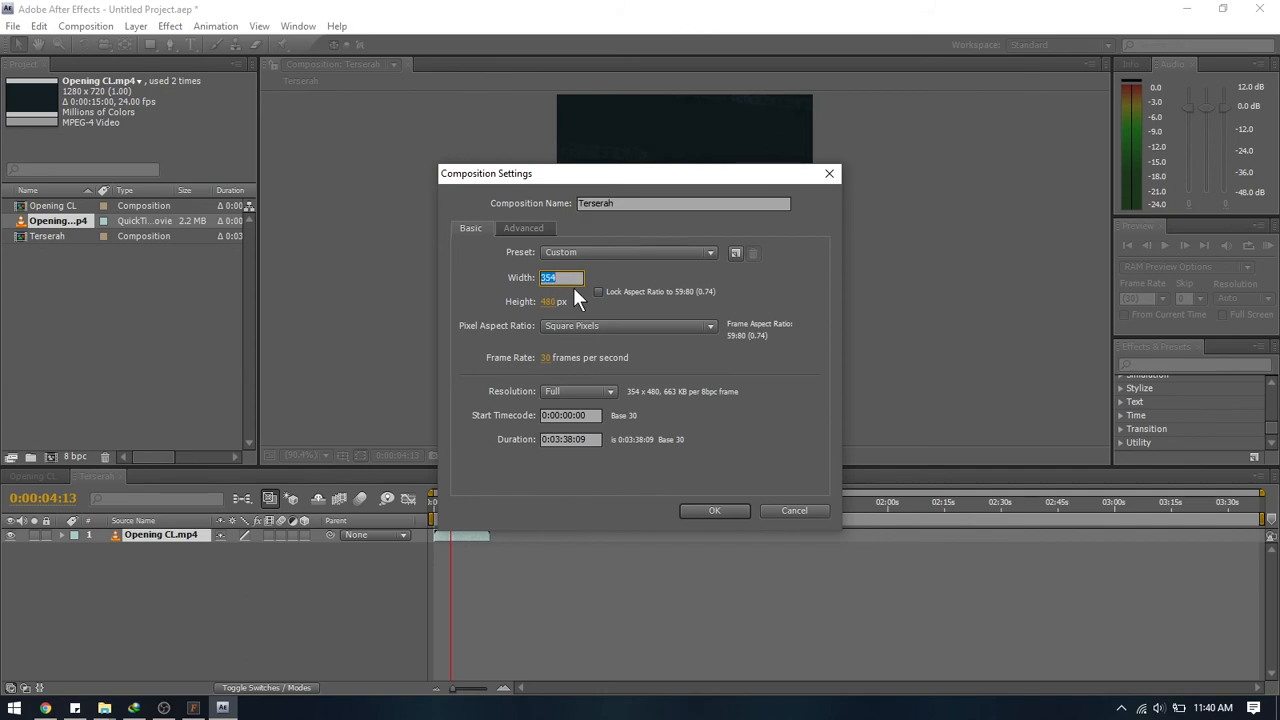
type("845")
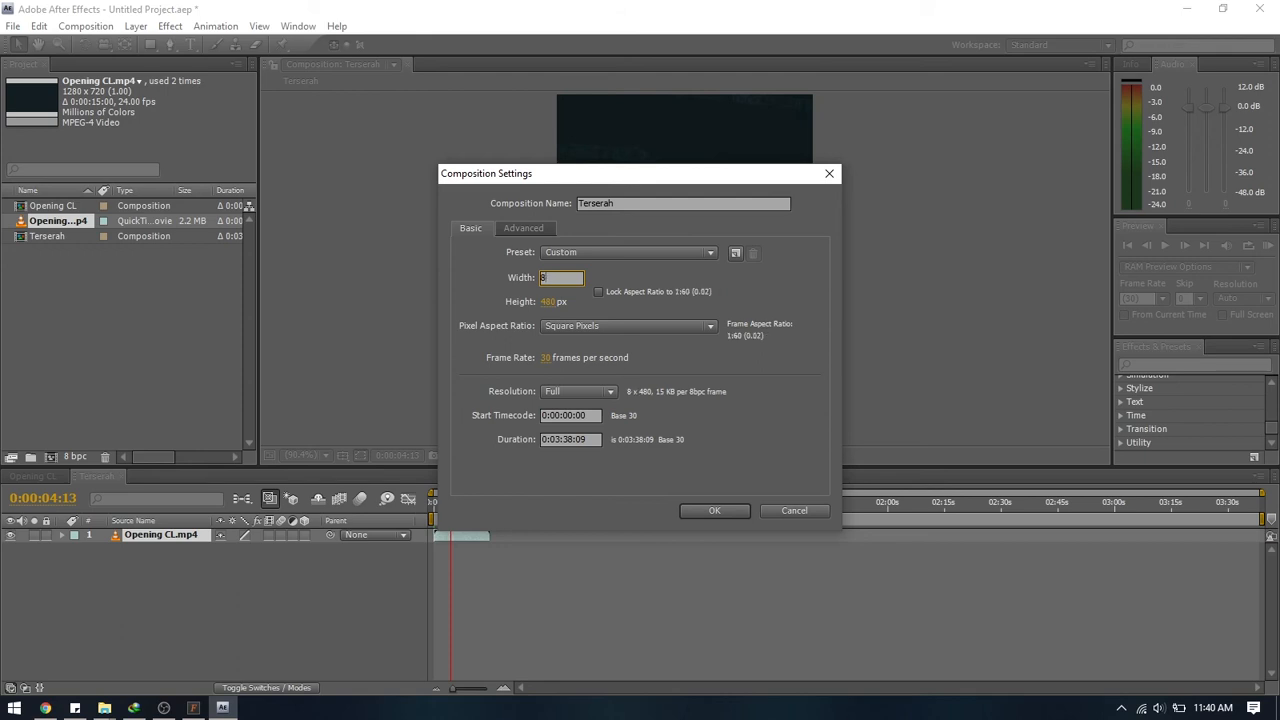
key("BackSpace")
key("BackSpace")
type("54")
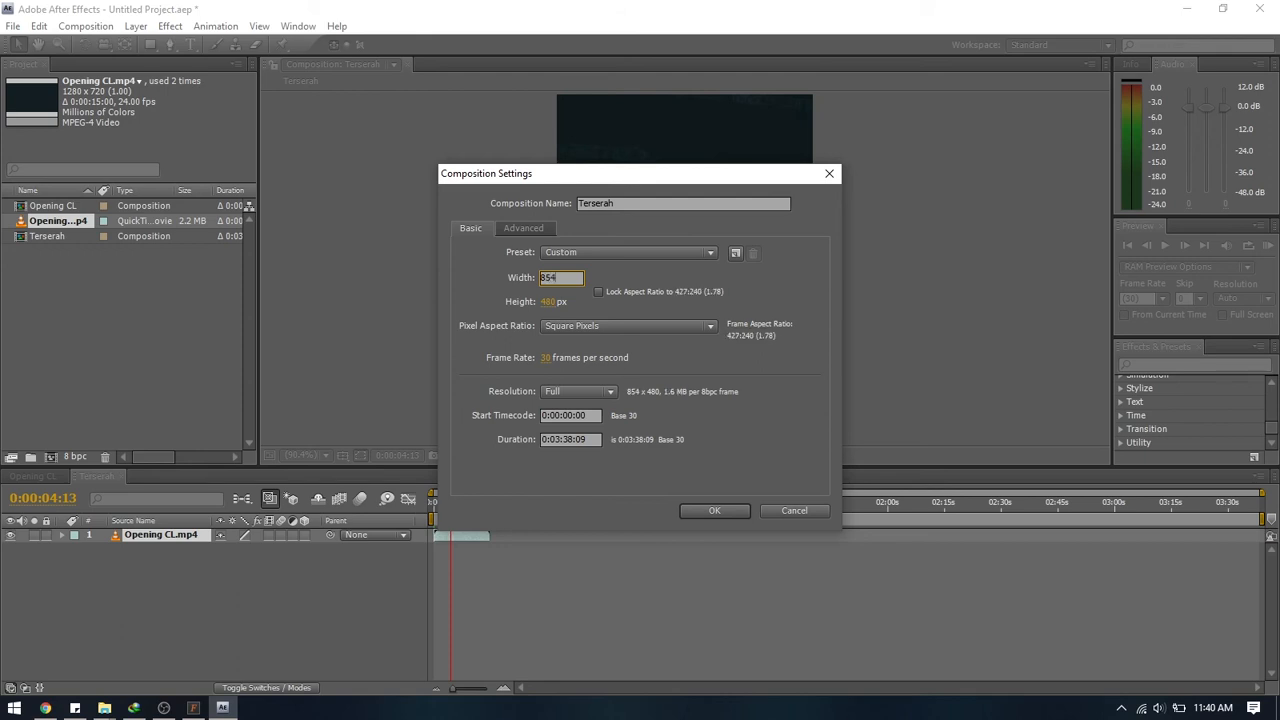
left_click(714, 509)
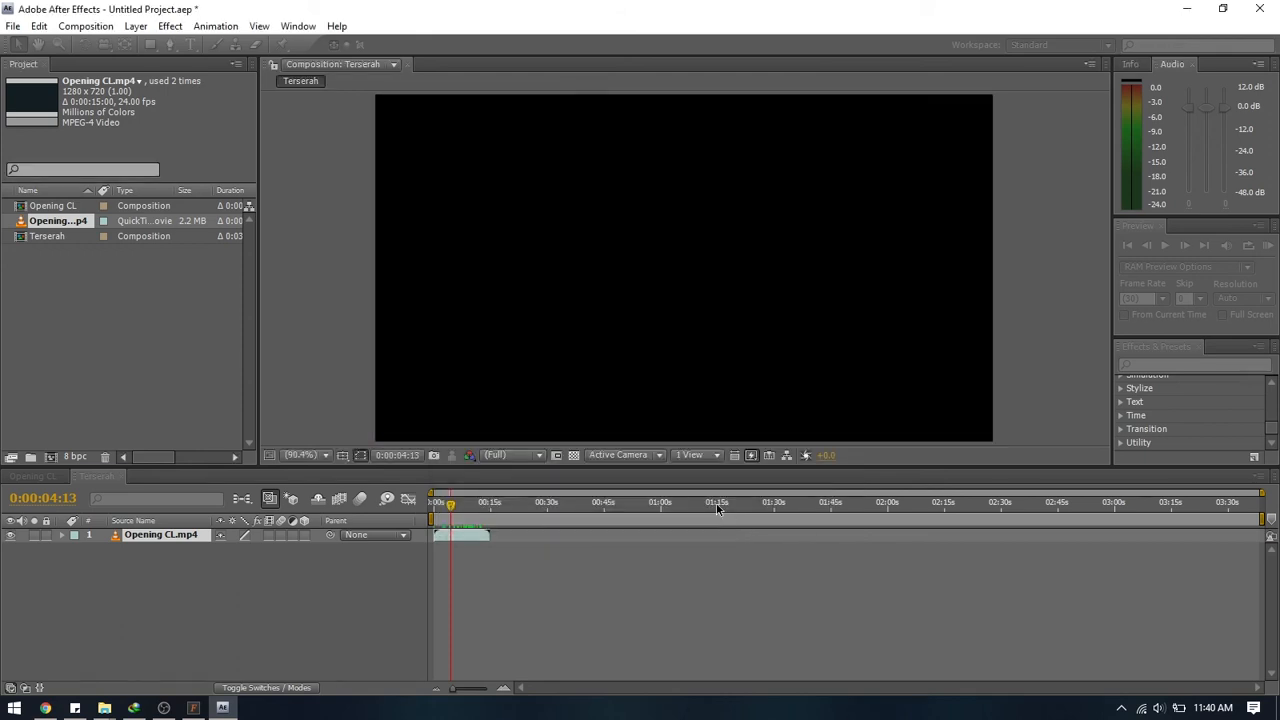
Scrub through the Opening CL.mp4 layer in the Terserah composition, stopping at 0:00:09:16.
left_click_drag(440, 506, 484, 511)
mouse_move(484, 511)
left_mouse_down()
mouse_move(456, 506)
mouse_move(487, 505)
left_mouse_up()
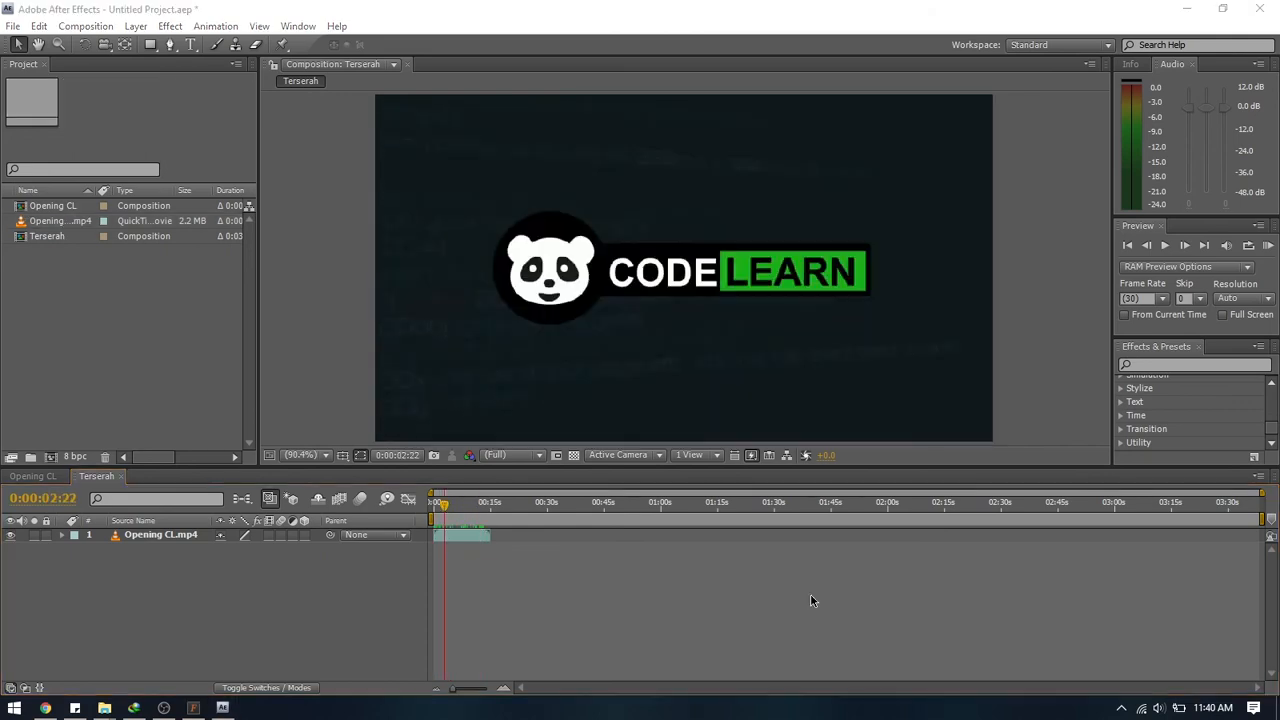
left_click(811, 600)
left_click(455, 513)
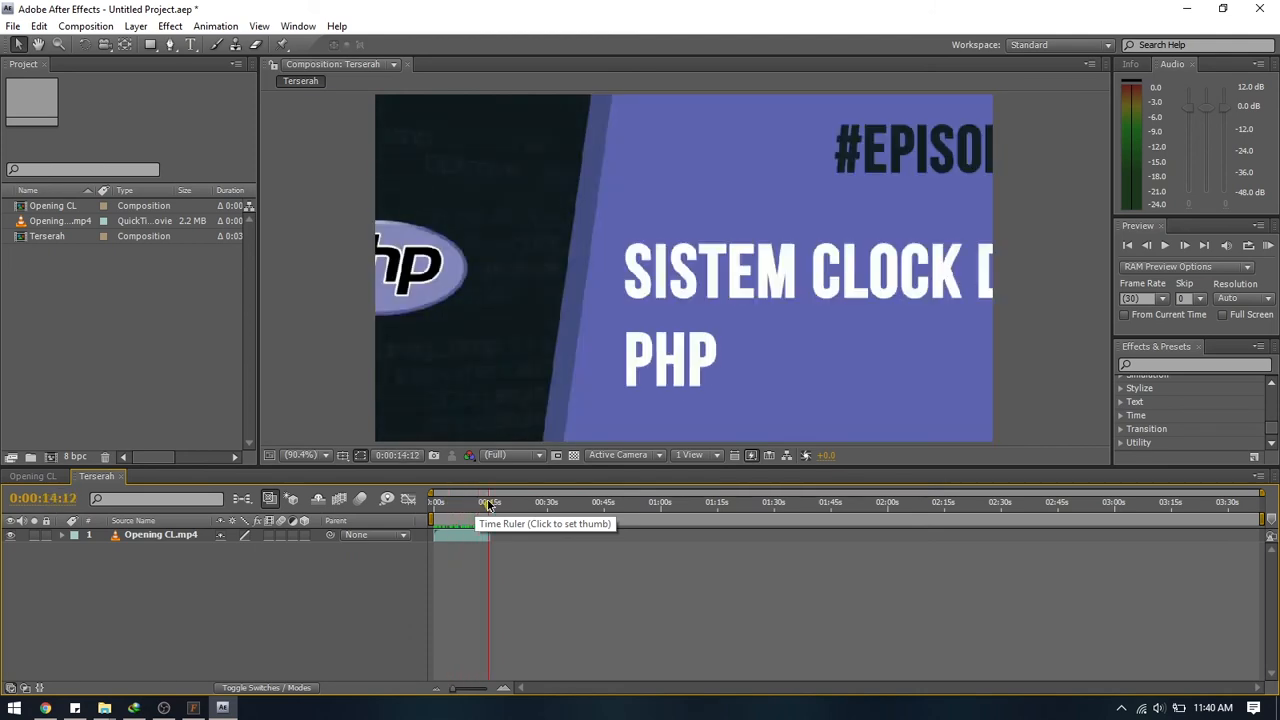
left_click(139, 537)
left_click(179, 308)
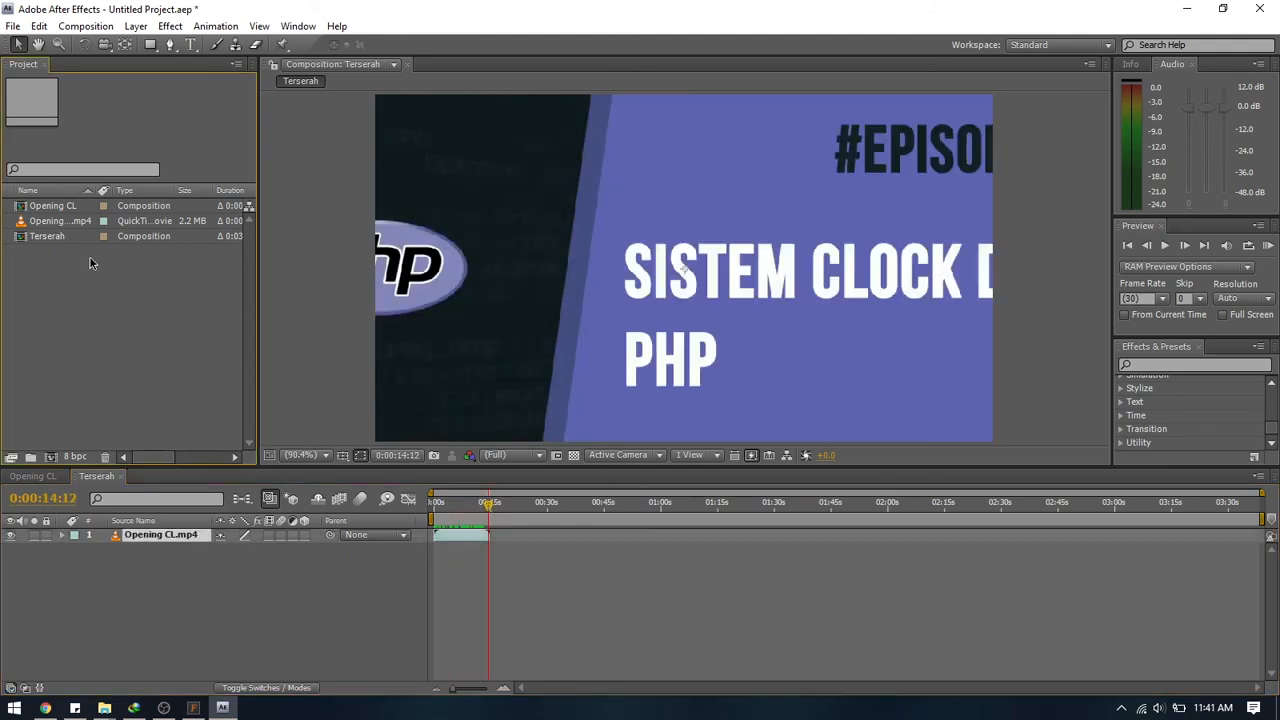
left_click(465, 536)
left_click(470, 505)
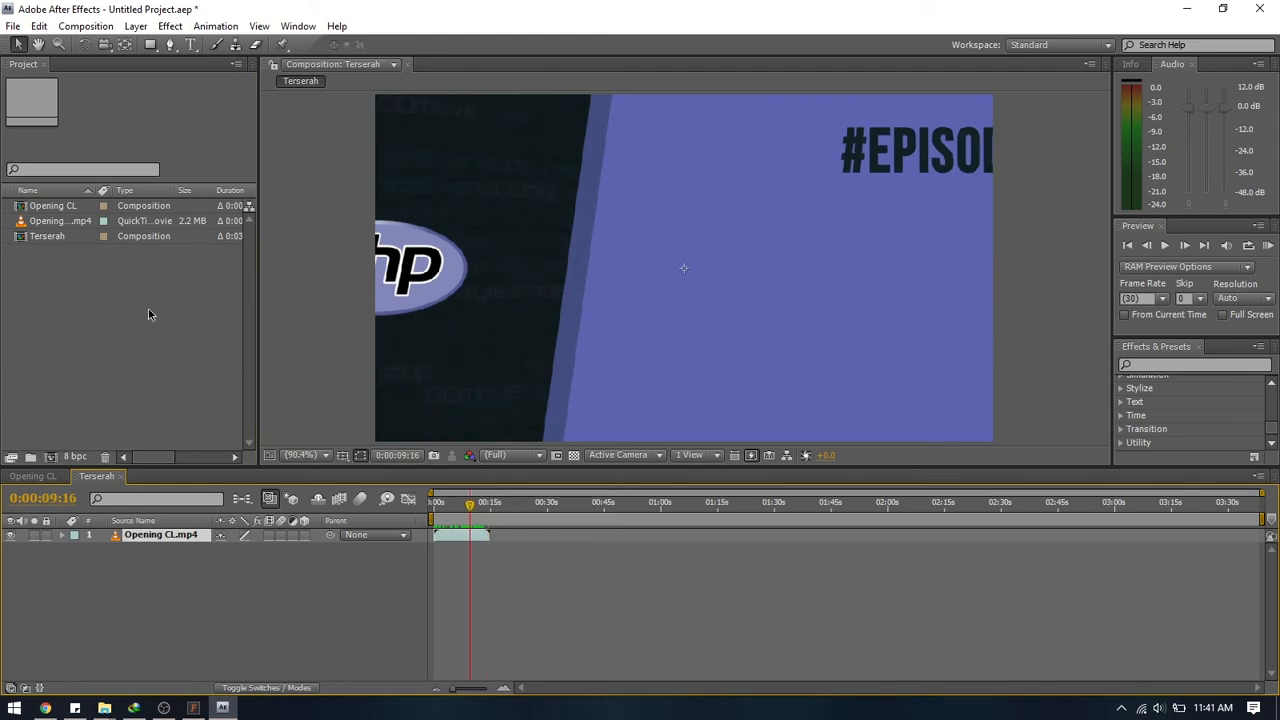
right_click(55, 222)
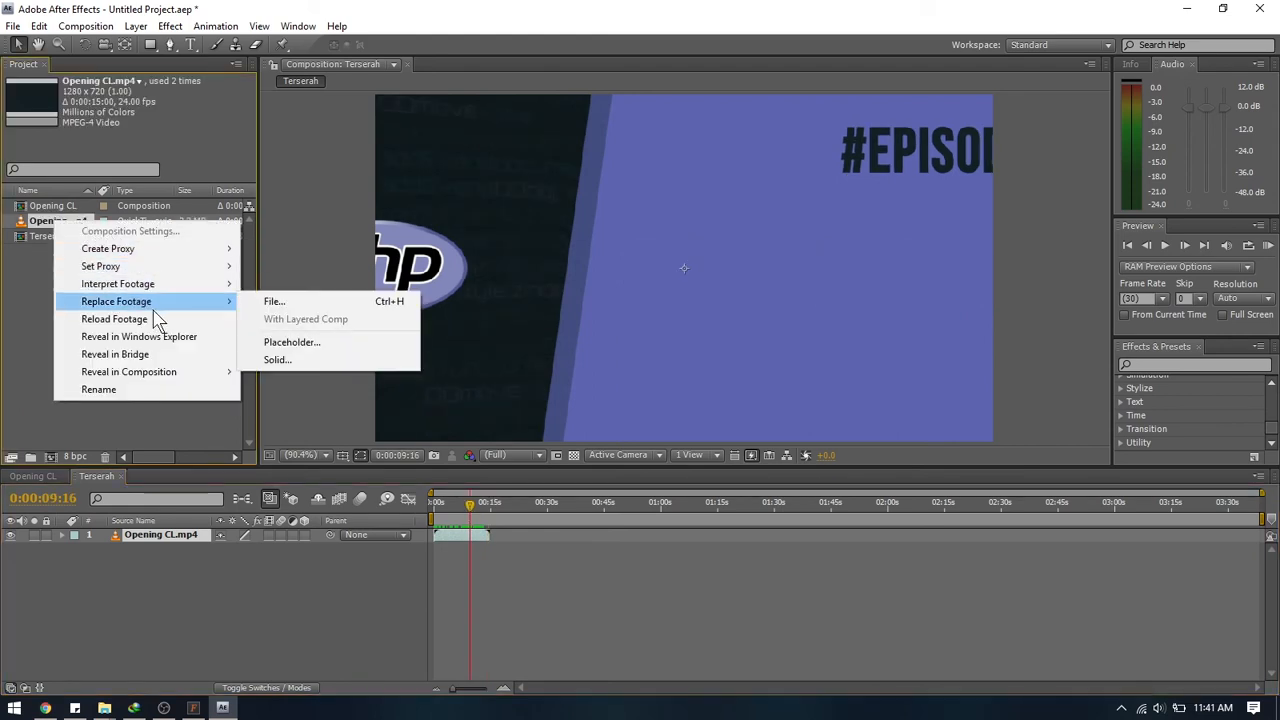
left_click(36, 264)
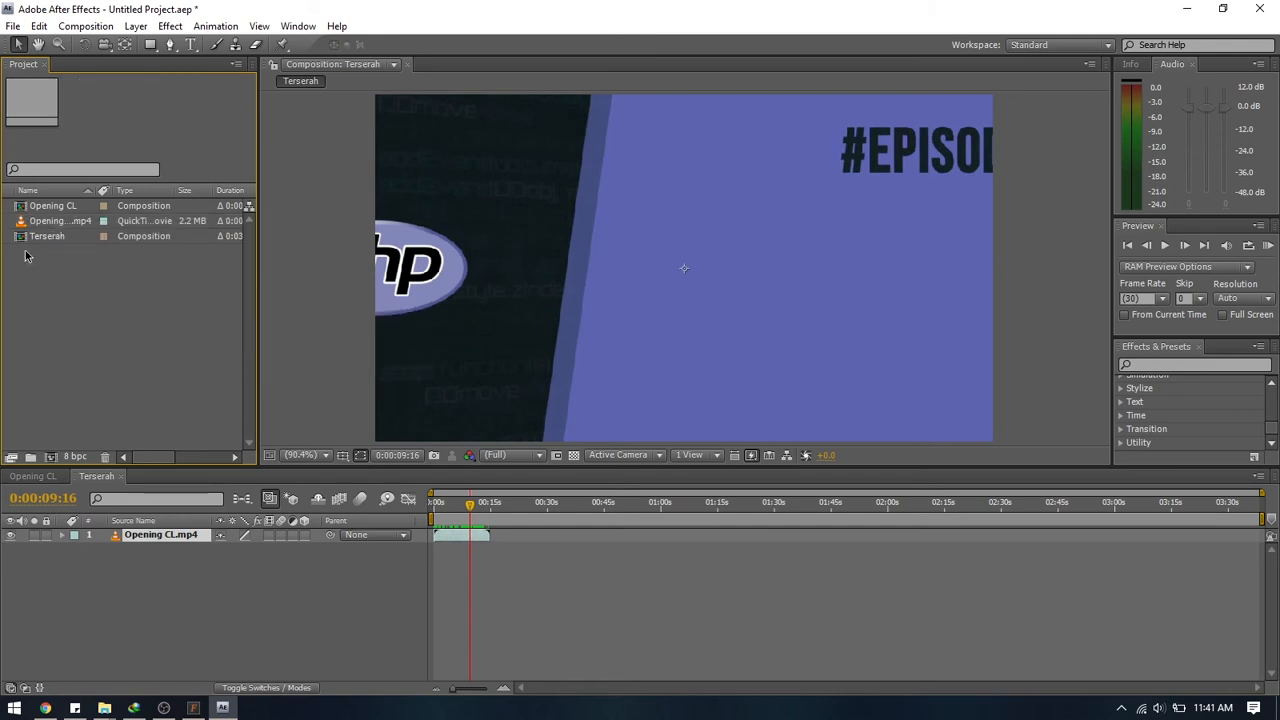
left_click(66, 207)
left_click(66, 220)
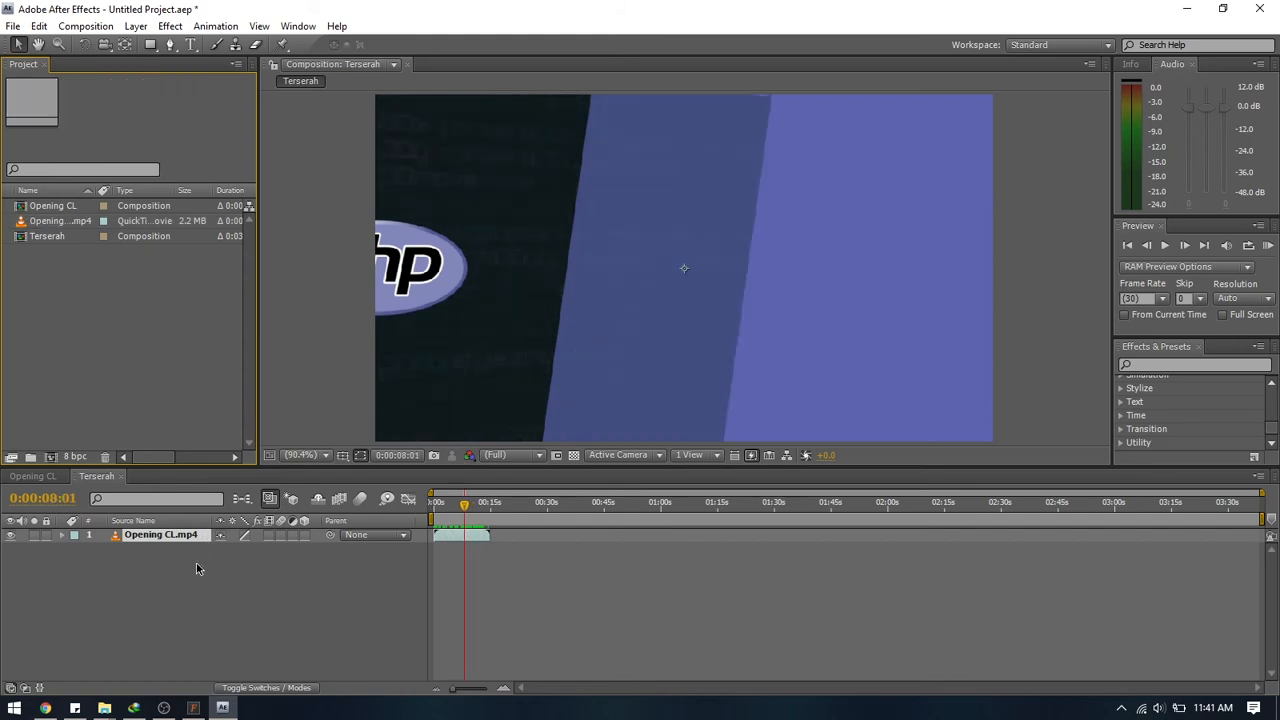
Fit the Opening CL.mp4 layer to the Terserah composition's frame and scrub through the clip to check it.
left_click(196, 564)
left_click(187, 536)
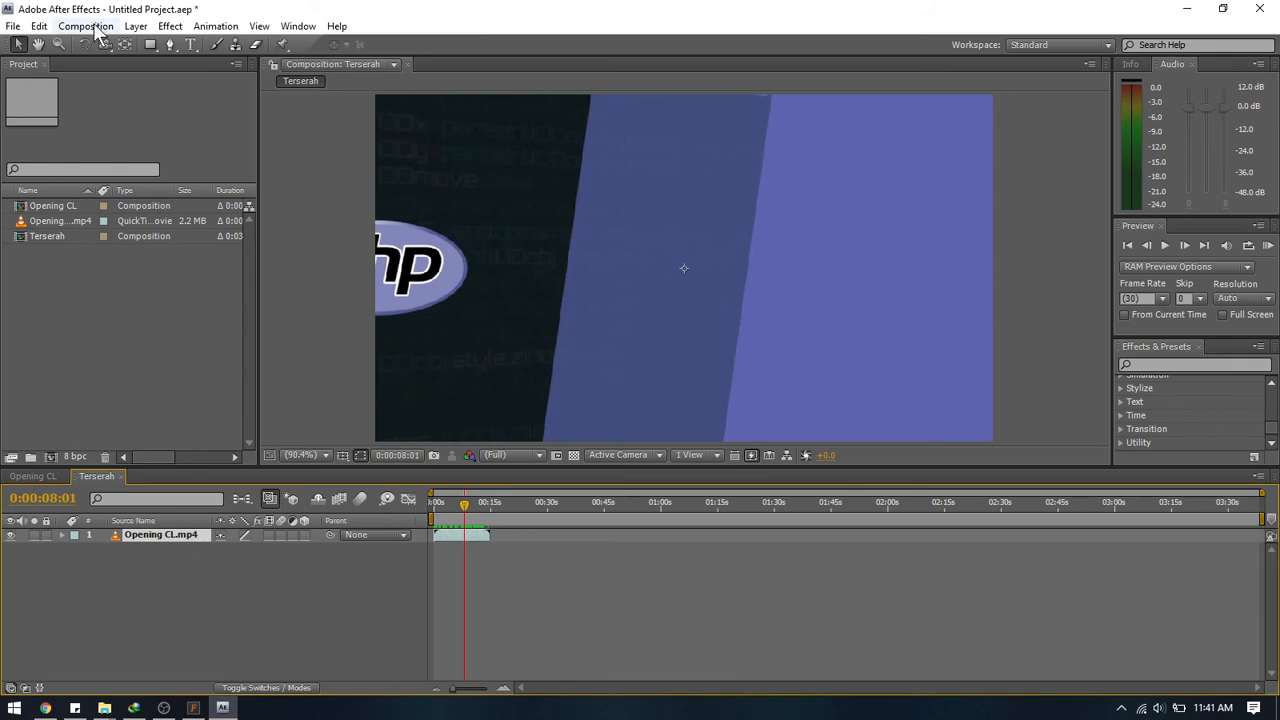
right_click(155, 540)
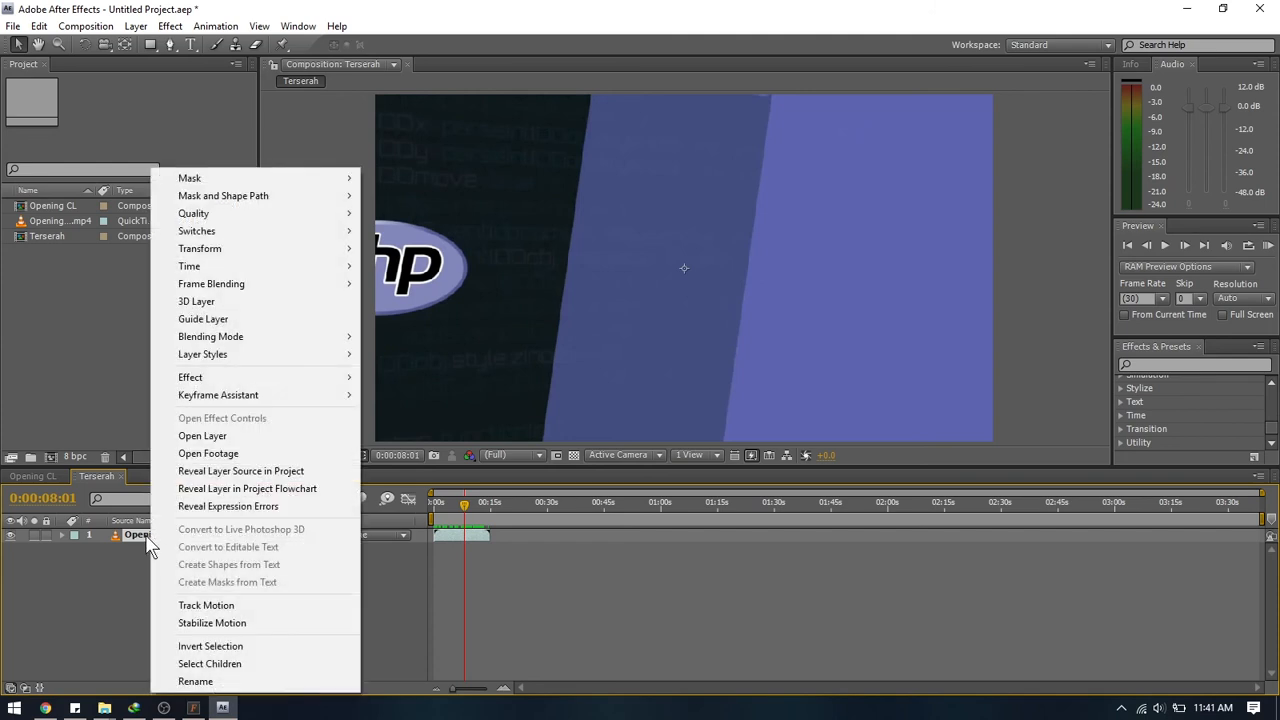
mouse_move(300, 253)
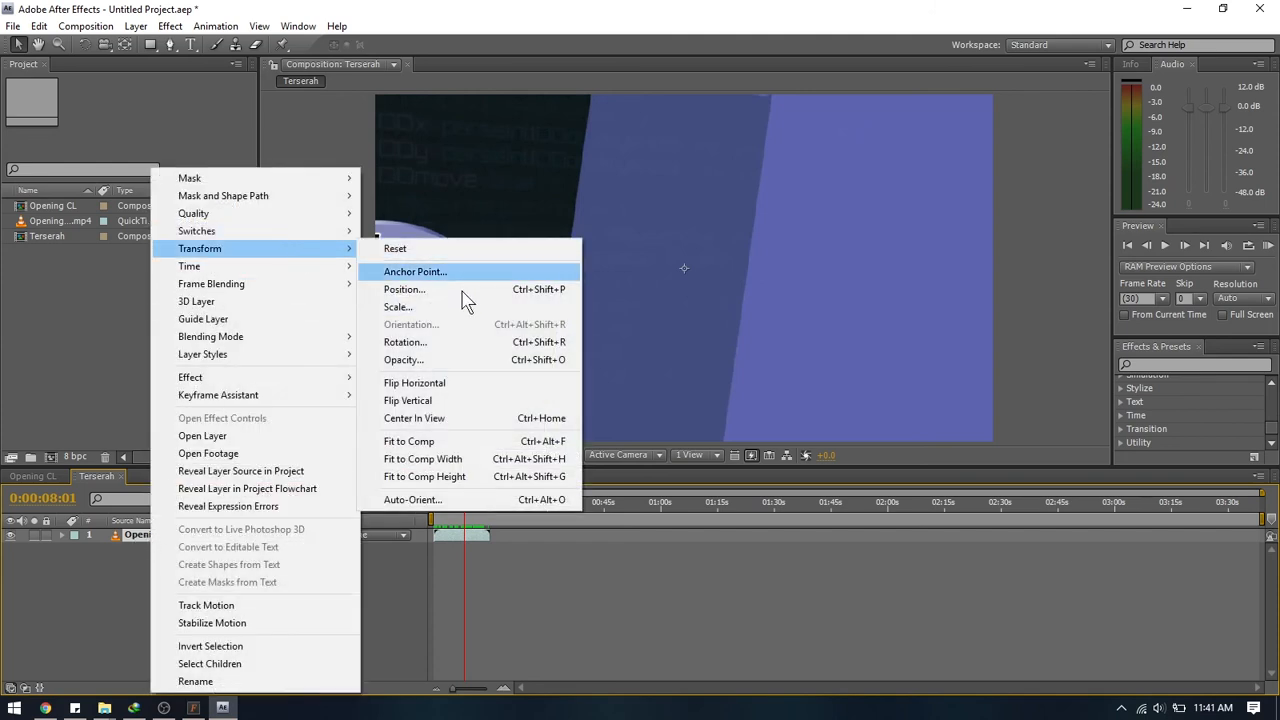
left_click(464, 440)
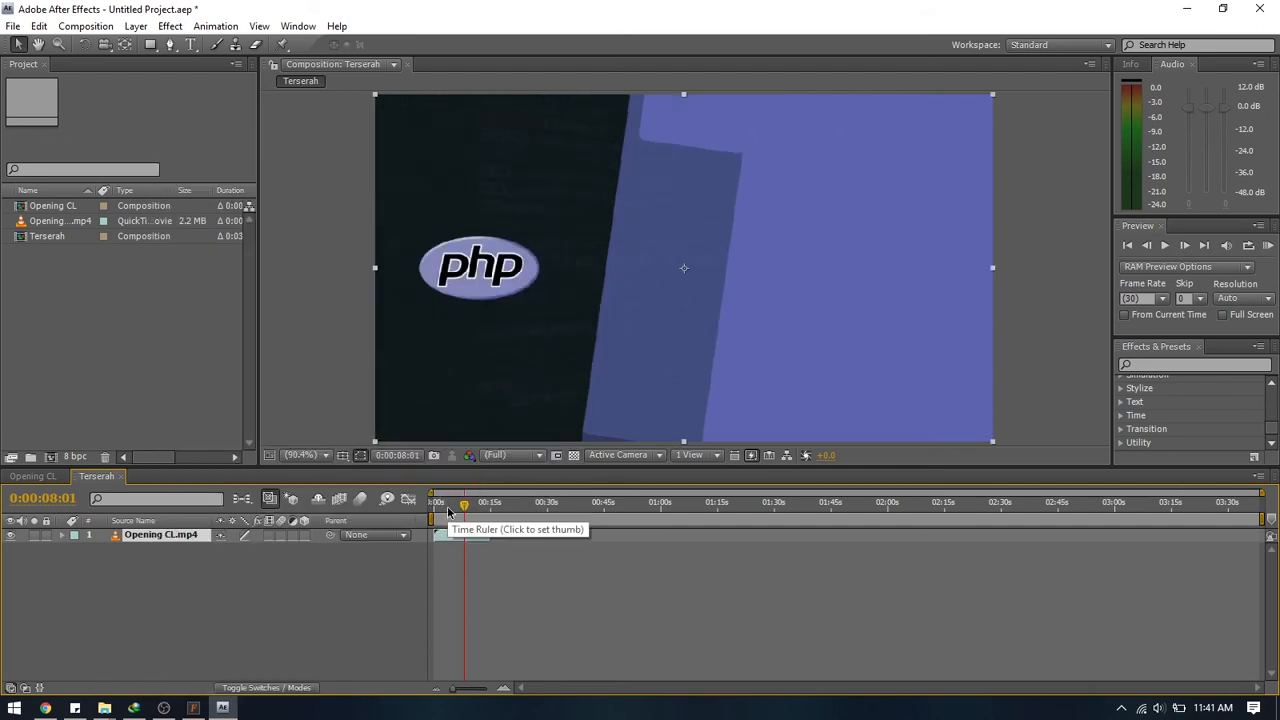
mouse_move(432, 506)
left_mouse_down()
mouse_move(491, 518)
mouse_move(453, 518)
left_mouse_up()
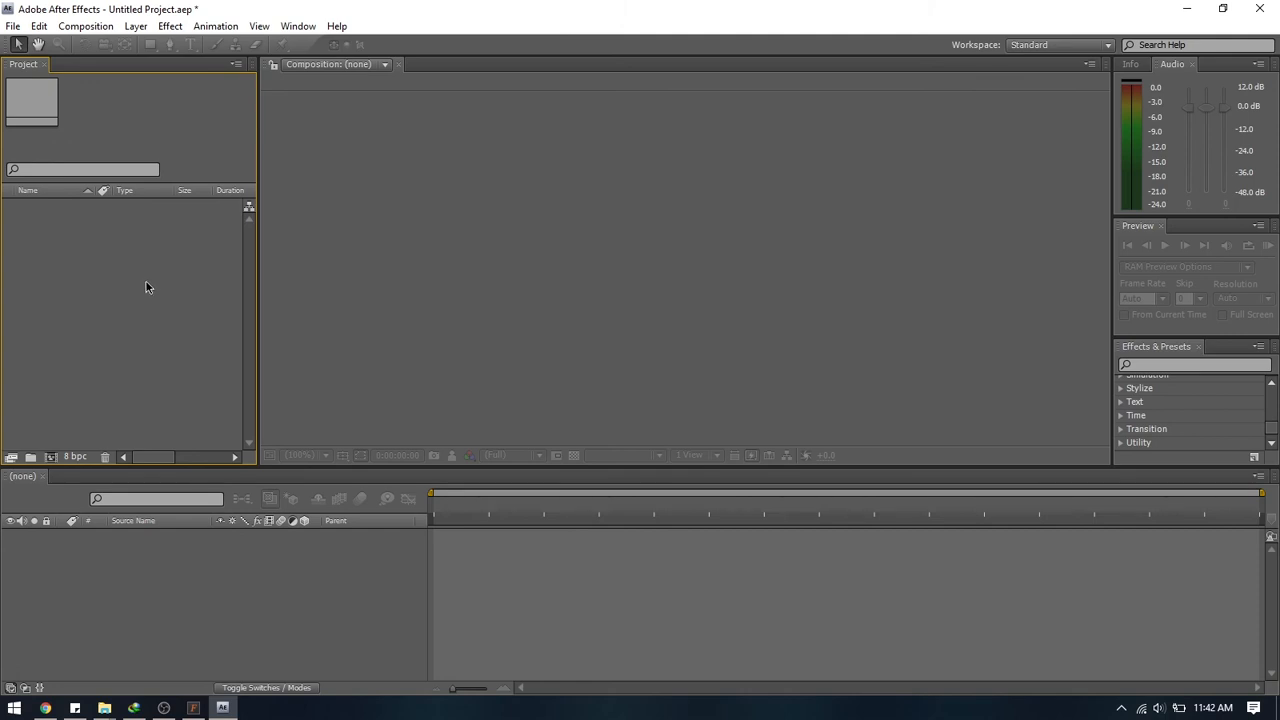
Import the impostor walk.avi and Video Saya.mp4 footage into the empty project.
left_click(442, 329)
left_click(127, 309)
double_click(130, 316)
double_click(134, 186)
left_click_drag(150, 197, 145, 170)
left_click(414, 331)
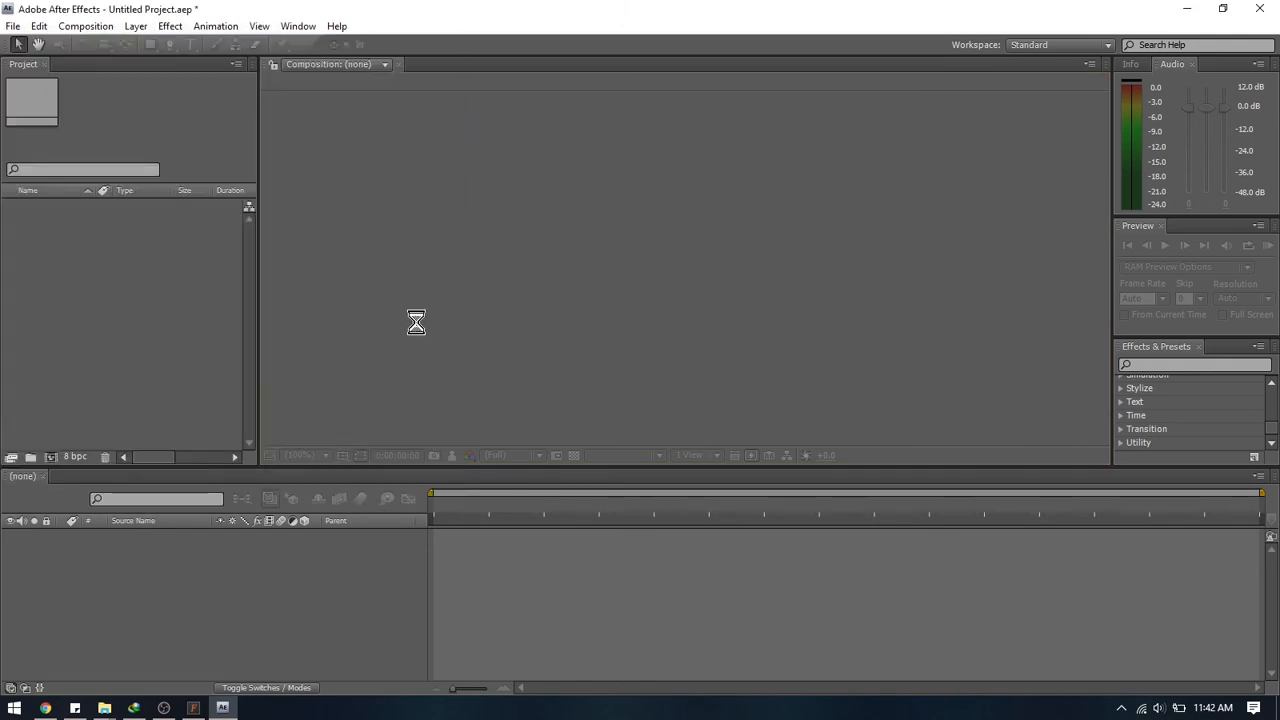
Create a composition from the Video Saya.mp4 clip and preview its beginning, returning to 0:00:00:00.
left_click_drag(59, 222, 137, 574)
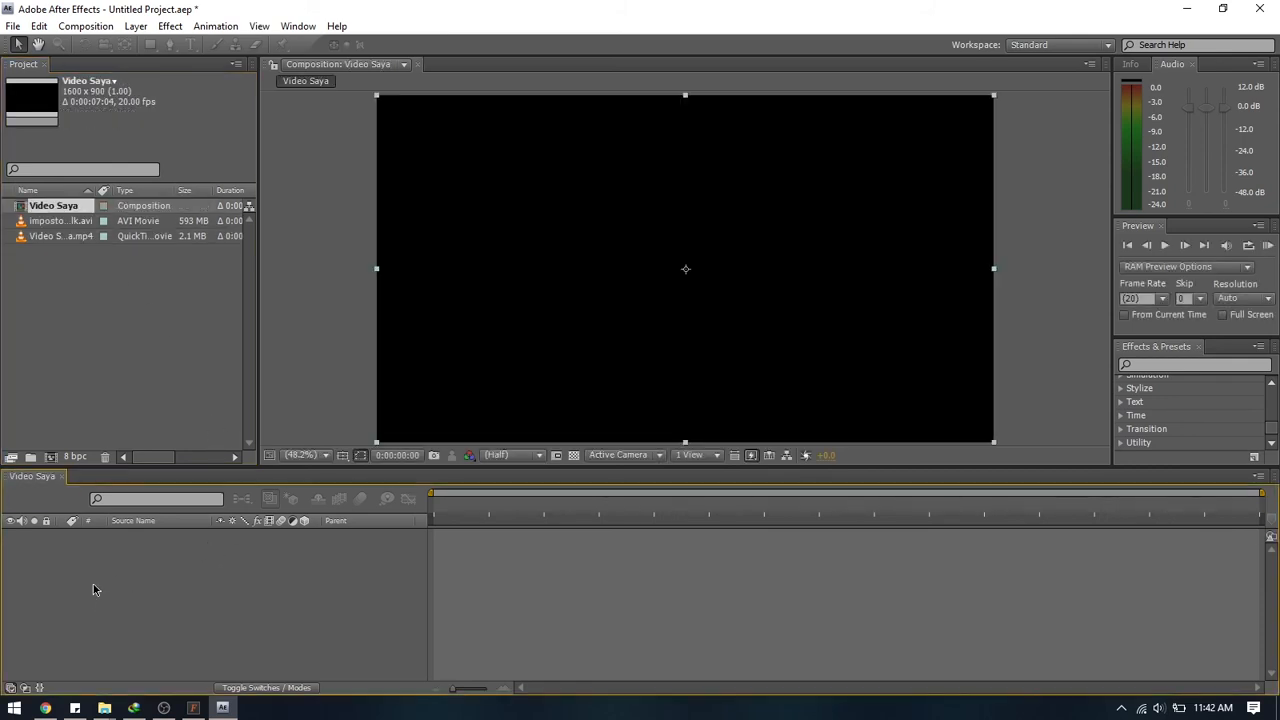
left_click(525, 588)
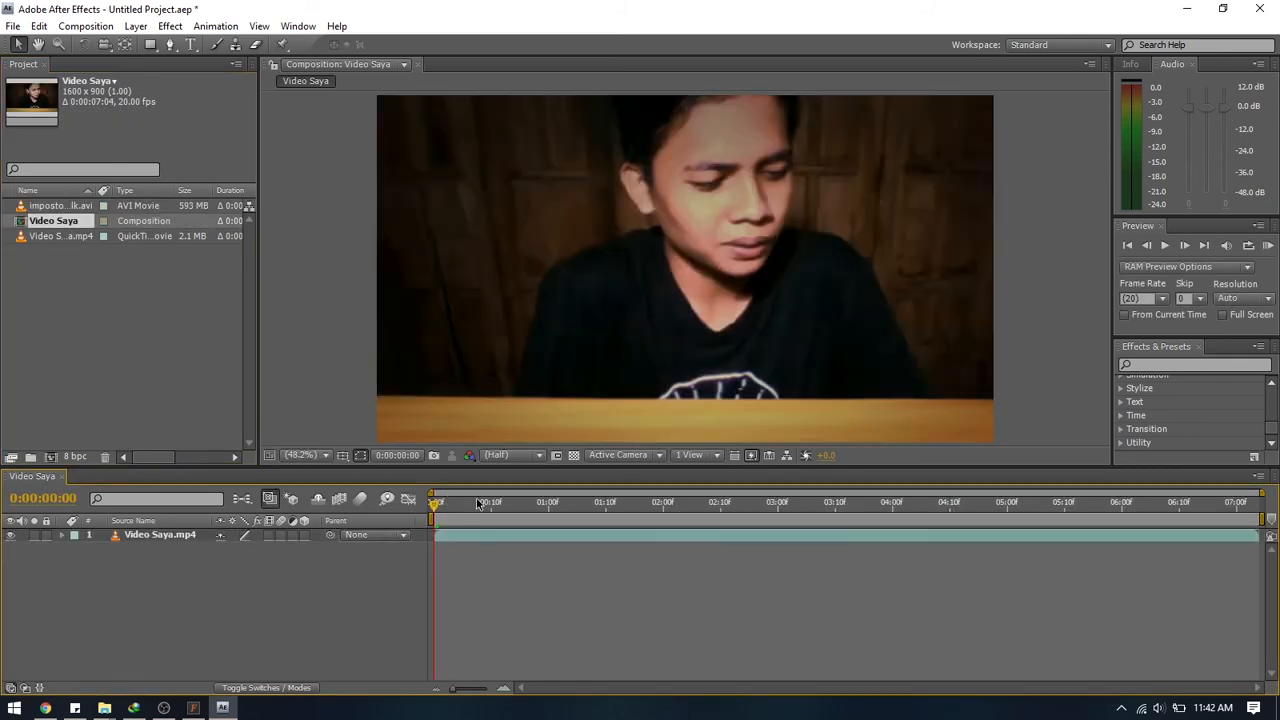
left_click_drag(462, 504, 308, 490)
Add the impostor walk.avi clip as a layer above Video Saya.mp4 in the timeline.
left_click(109, 371)
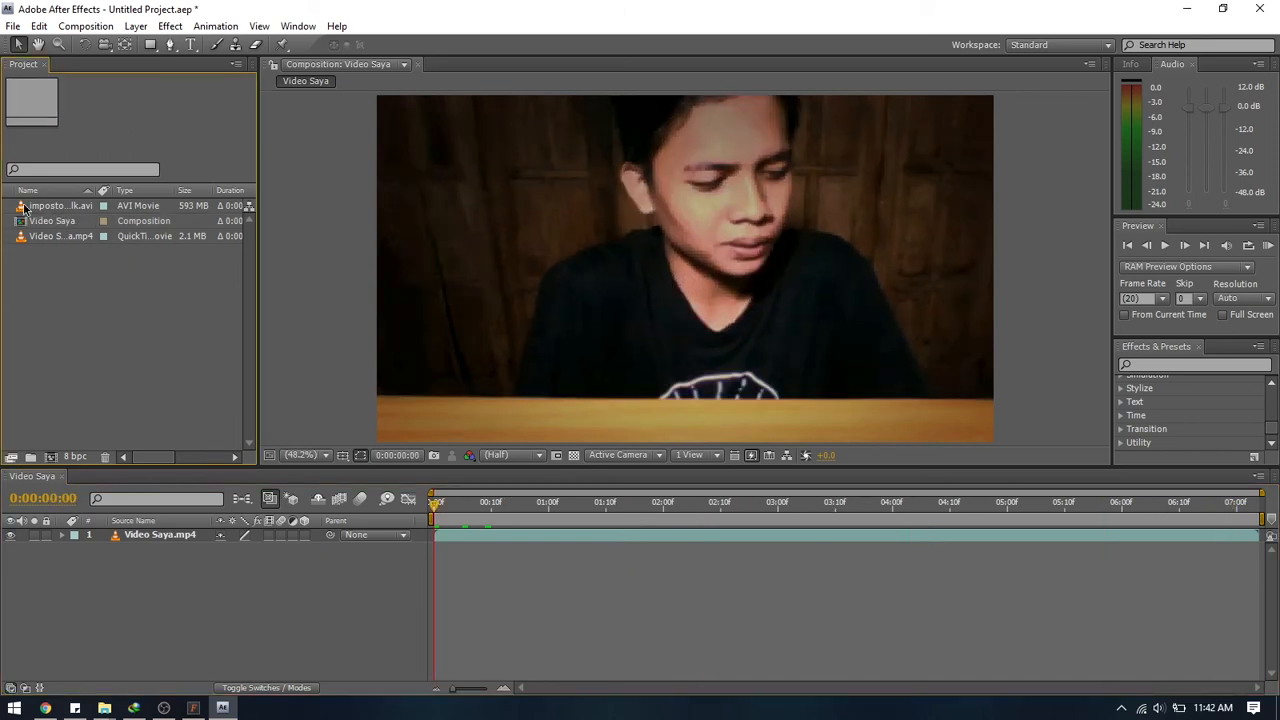
left_click(55, 207)
left_click_drag(55, 207, 209, 530)
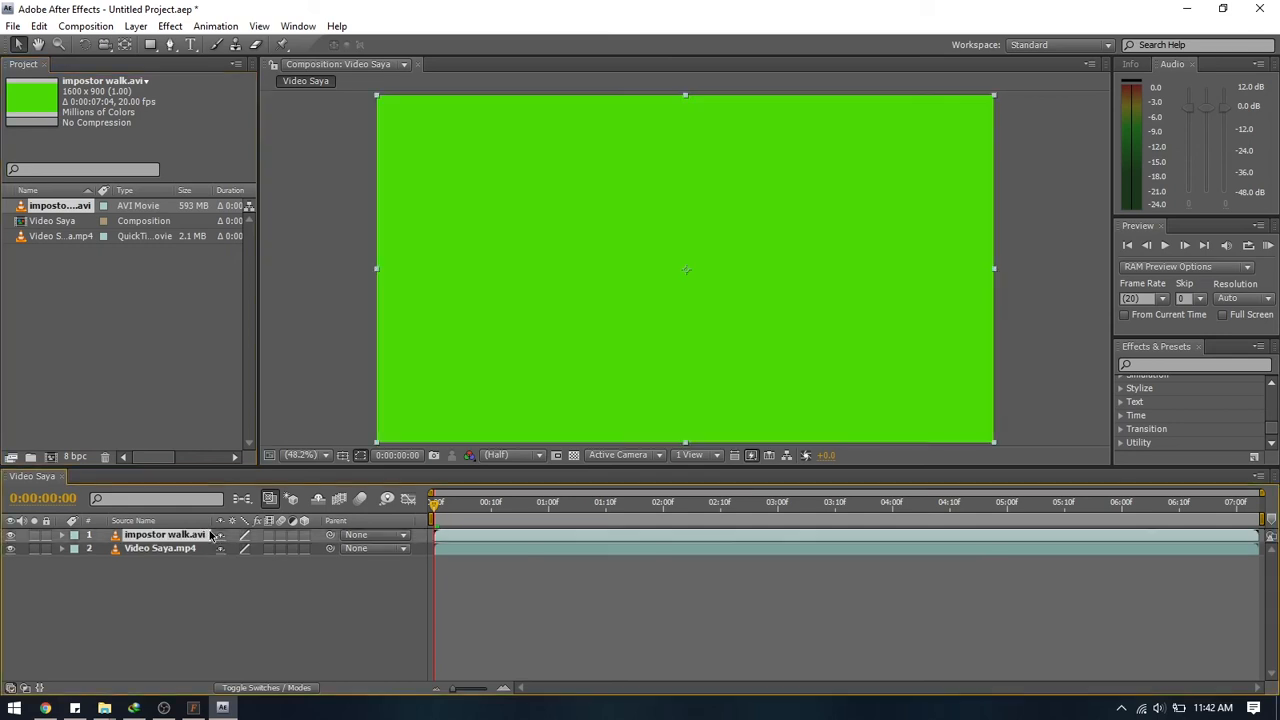
Scrub through the green-screen impostor walk.avi layer to preview the walking character, stopping at 0:00:02:04.
left_click(458, 504)
left_click_drag(465, 505, 1030, 560)
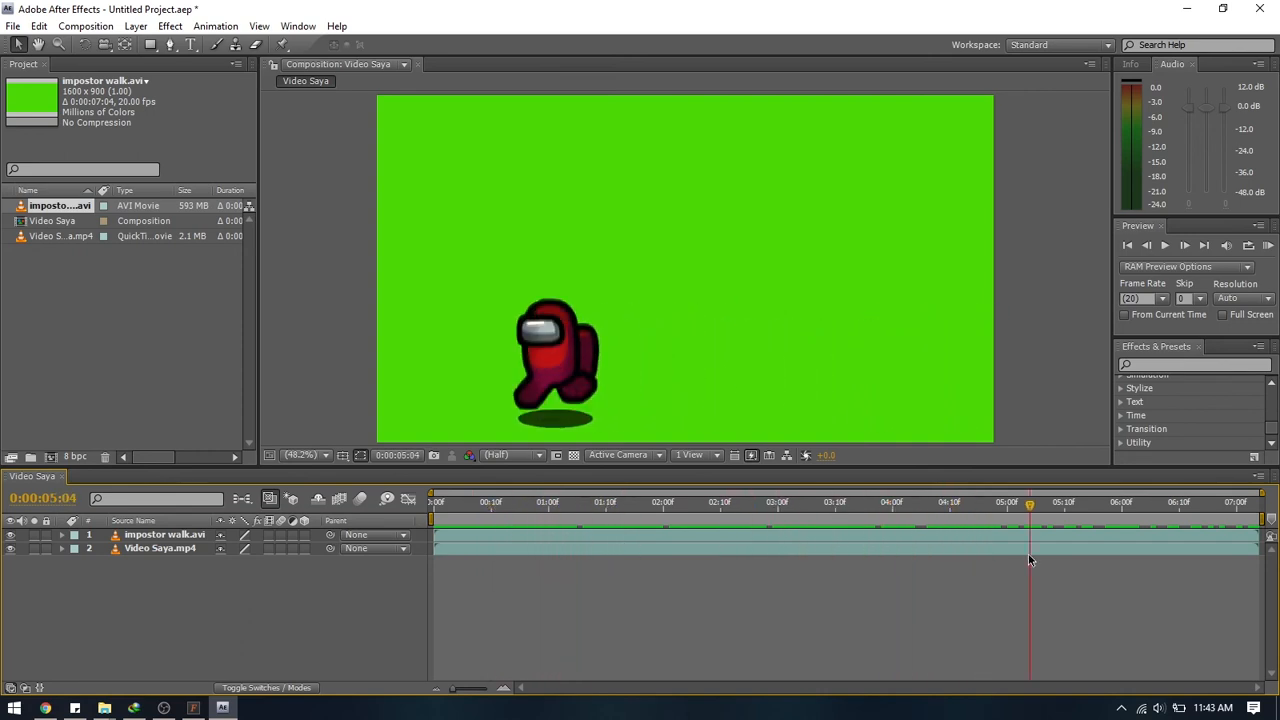
left_click_drag(1036, 507, 1097, 517)
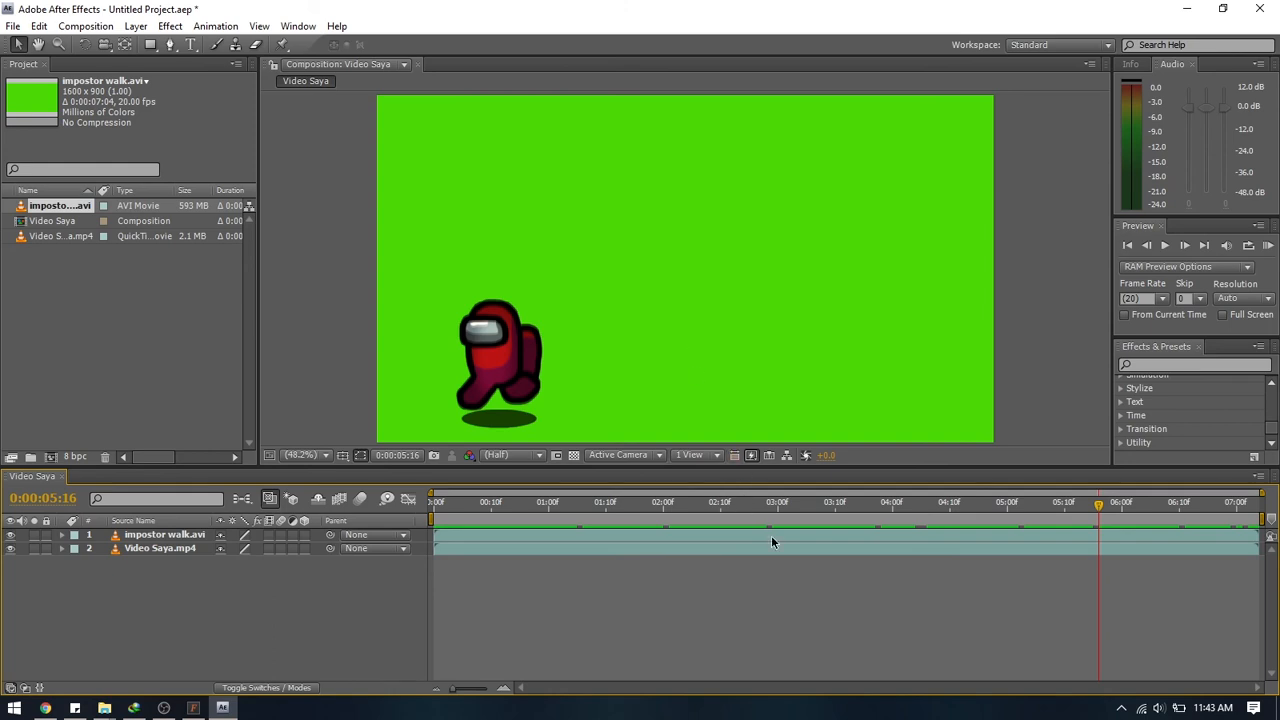
left_click(664, 510)
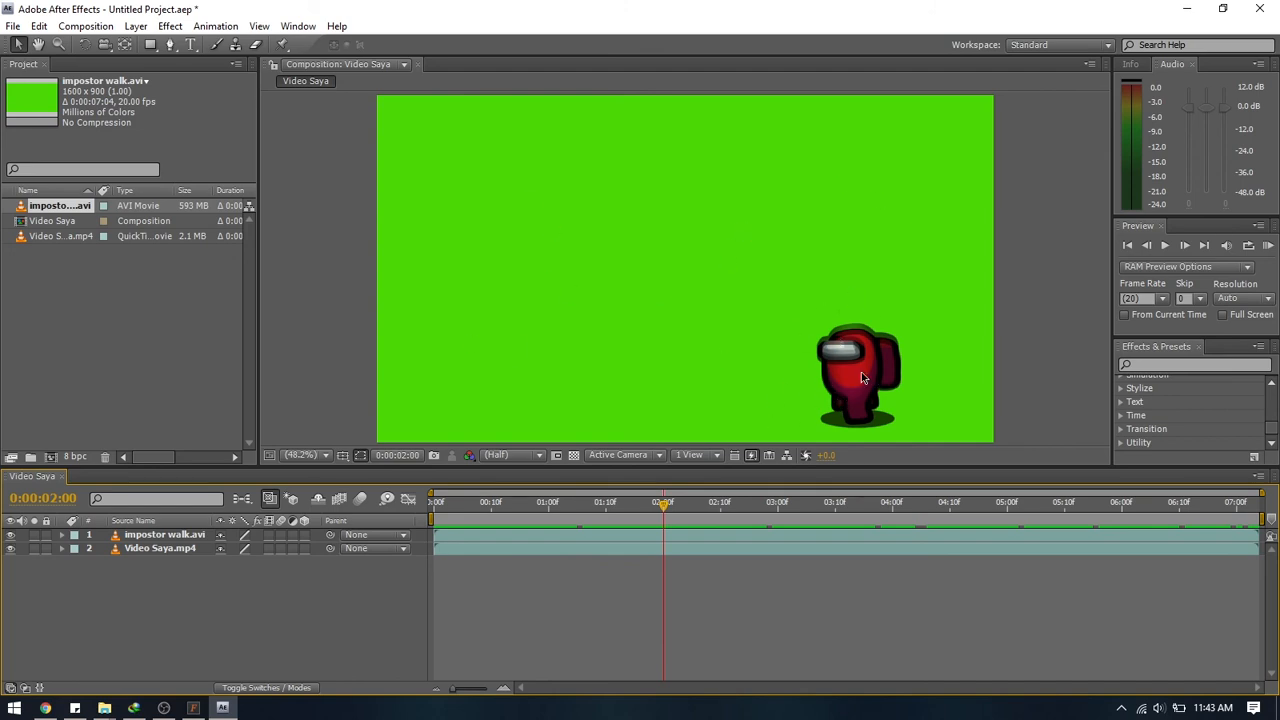
left_click_drag(604, 514, 684, 513)
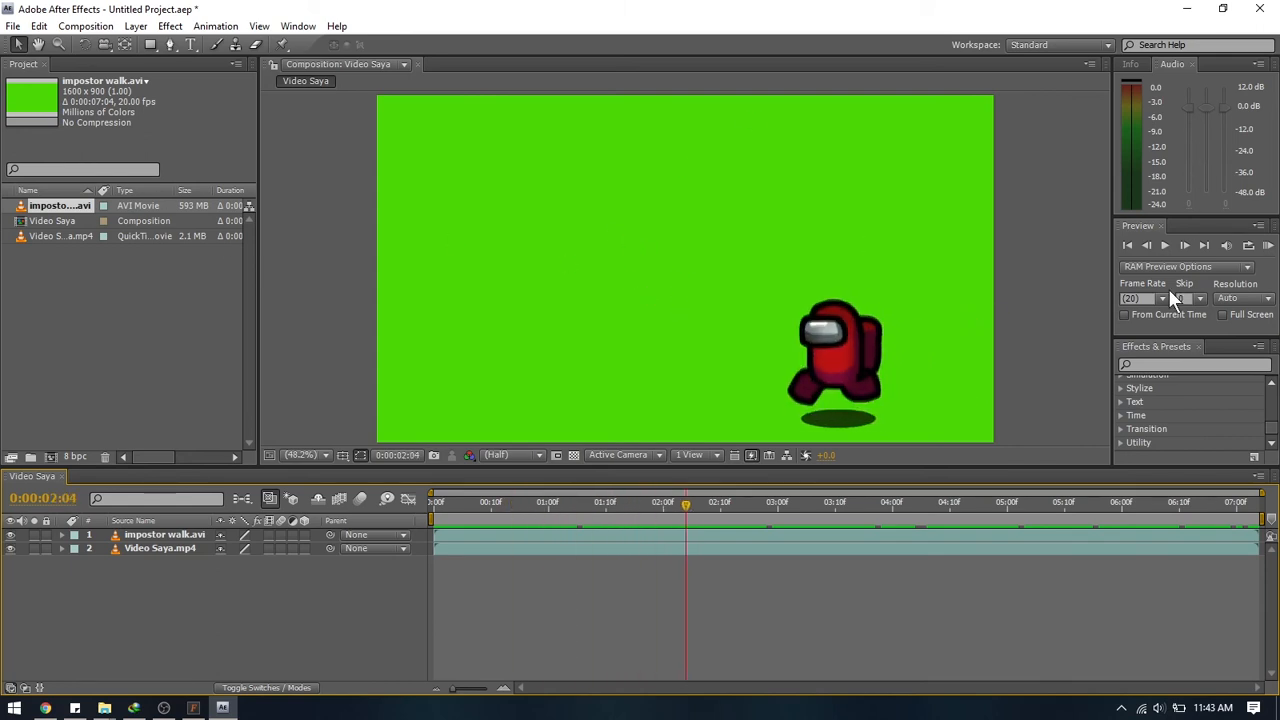
Search the effects for "key" and apply Linear Color Key to the impostor walk.avi layer.
left_click(1166, 363)
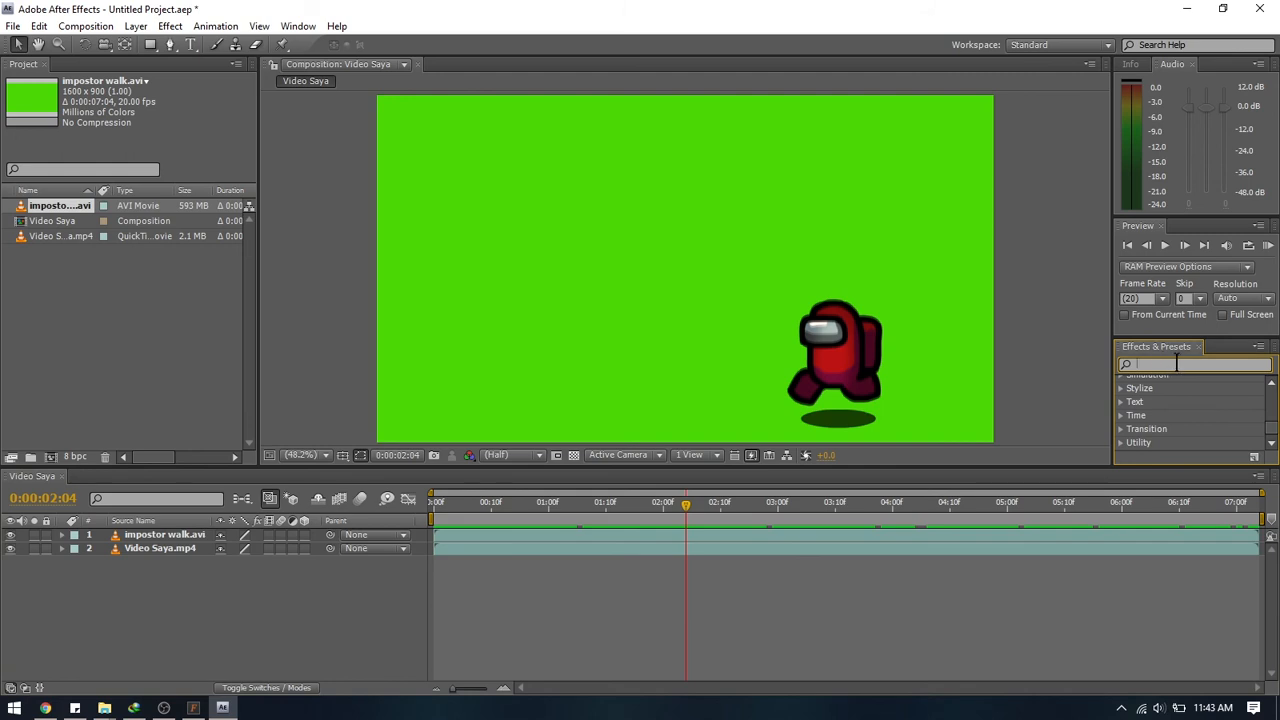
type("key")
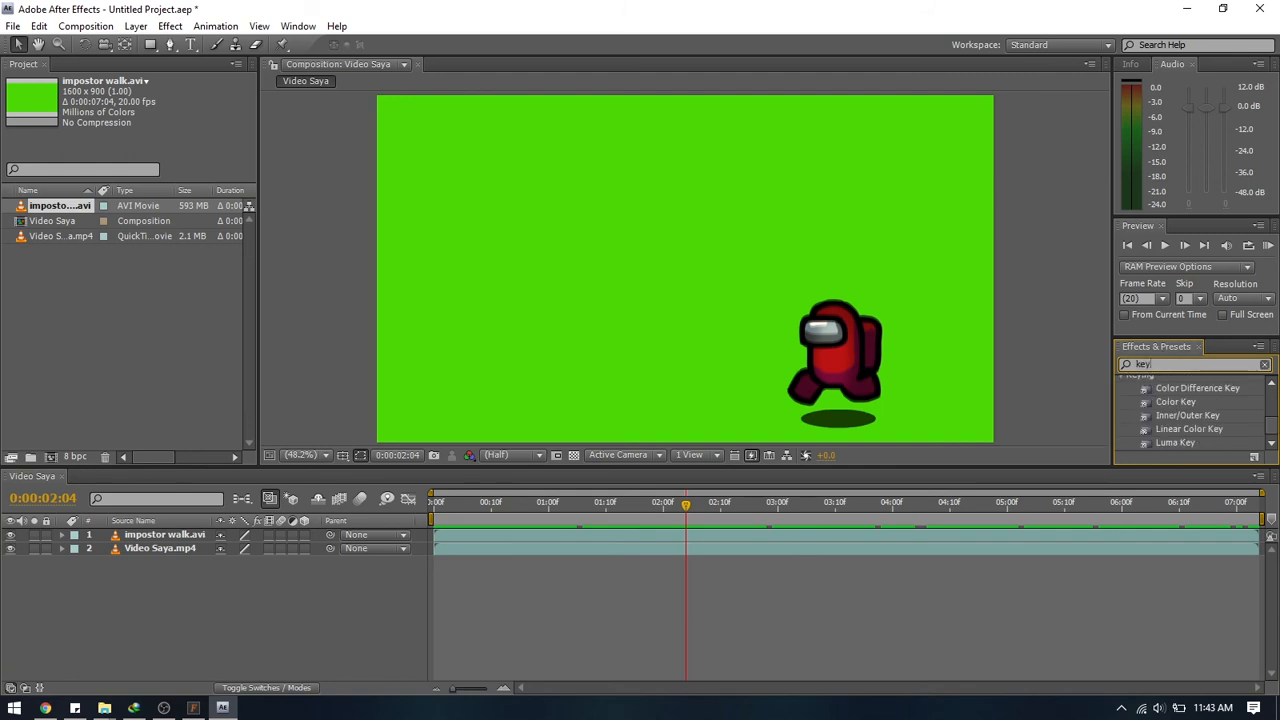
left_click(1198, 431)
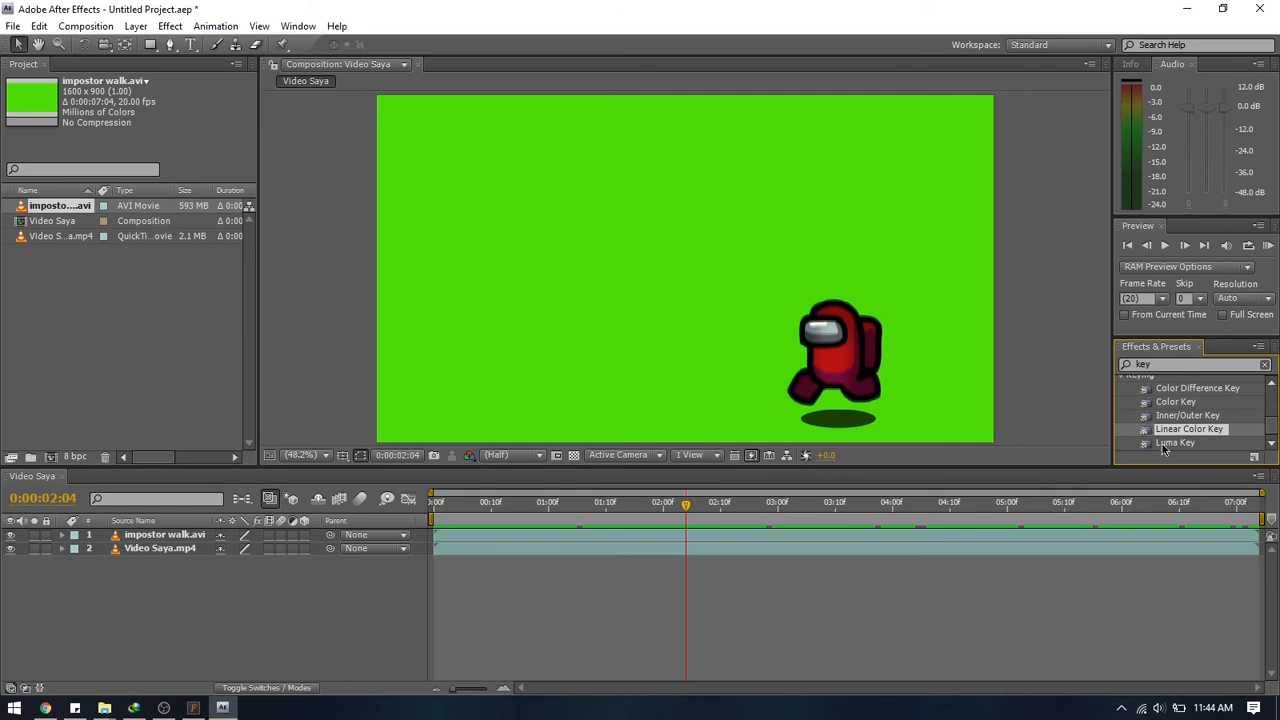
left_click_drag(1177, 435, 181, 541)
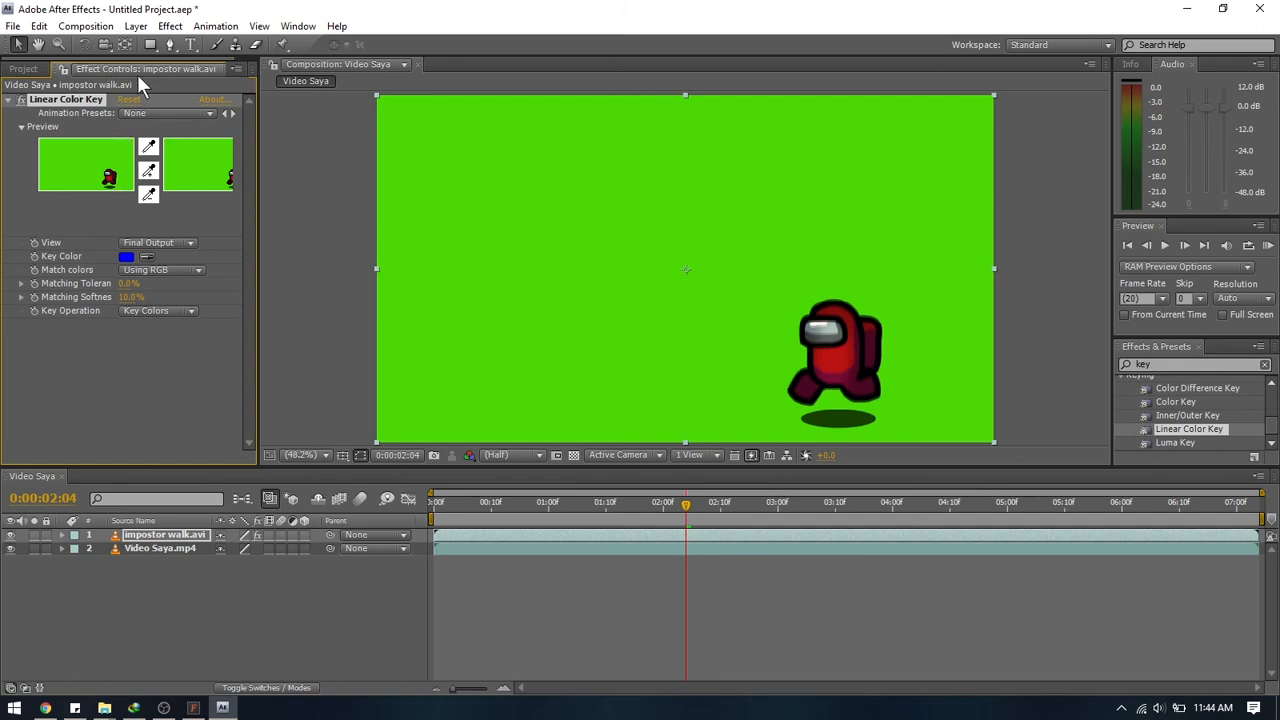
Show the project's item list, then reopen the effect controls for the impostor walk.avi layer.
left_click(107, 339)
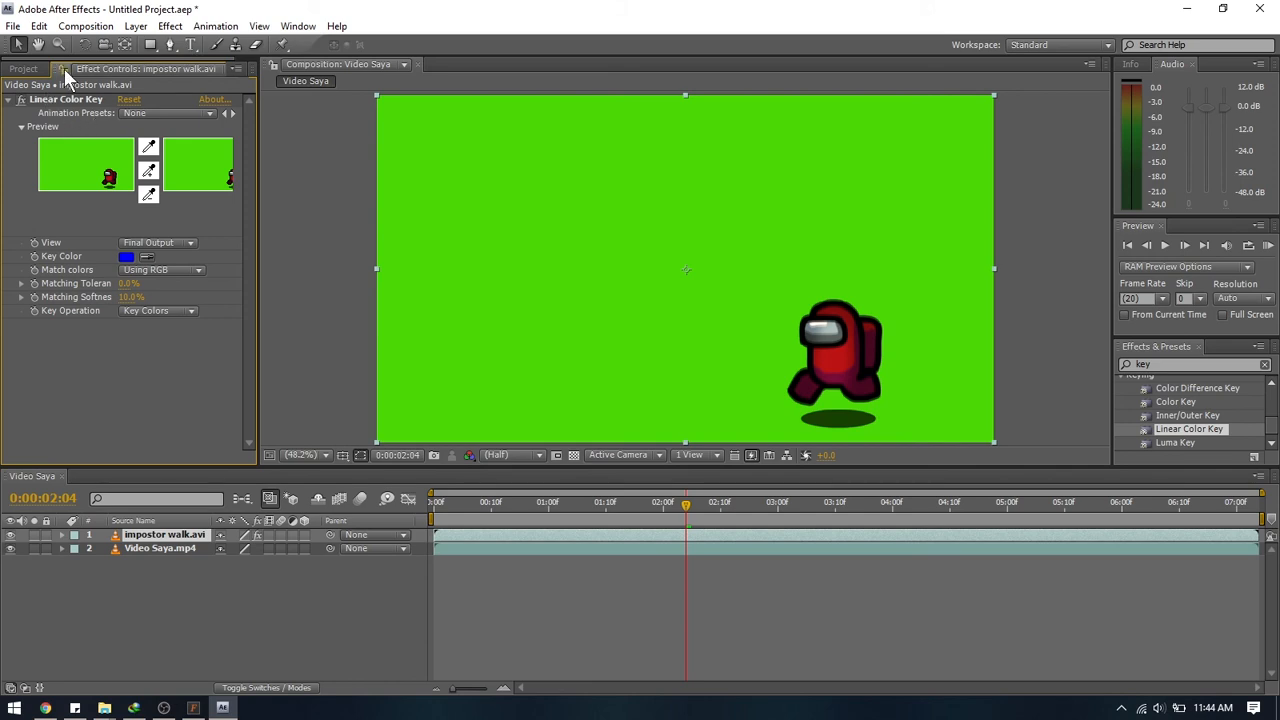
left_click(24, 68)
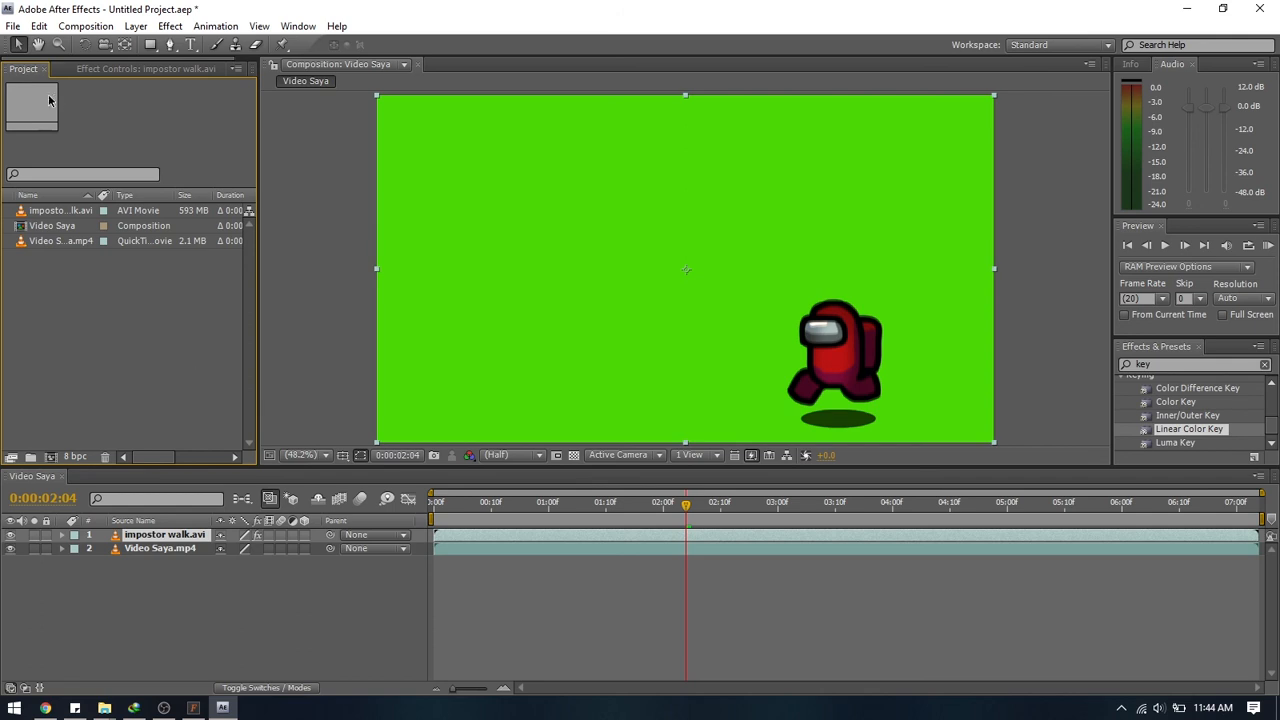
left_click(298, 26)
mouse_move(337, 26)
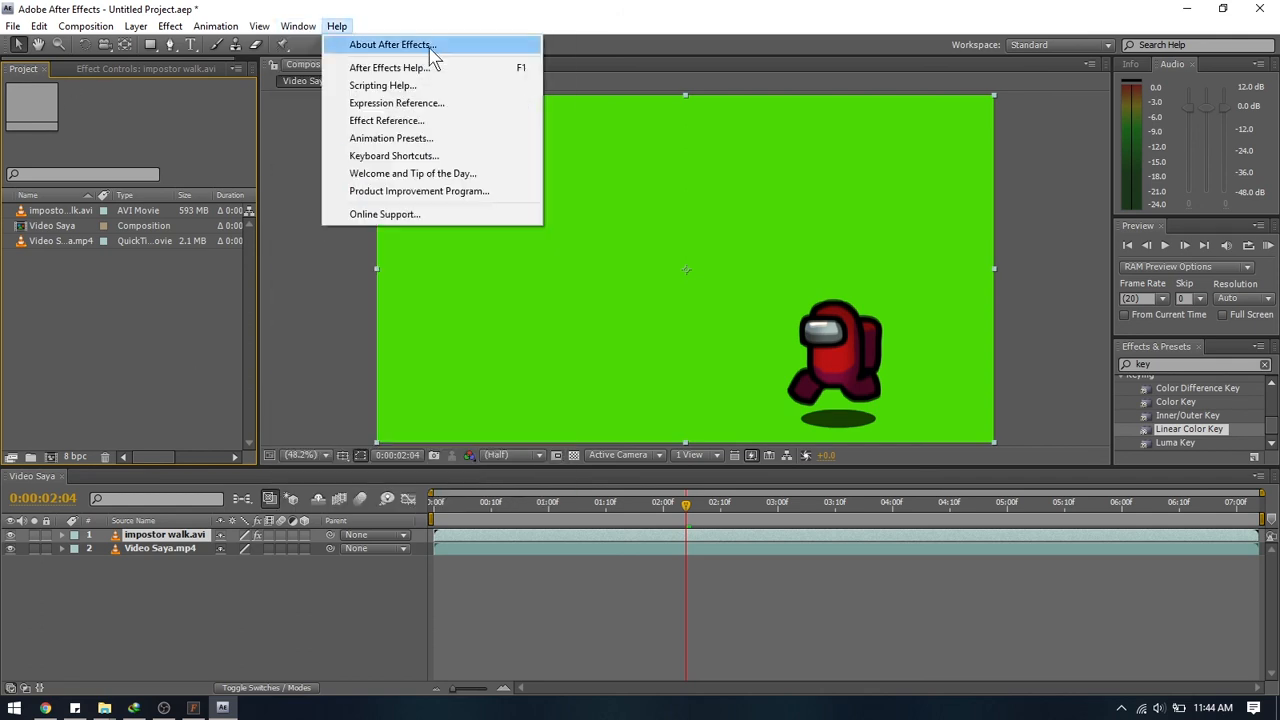
mouse_move(298, 26)
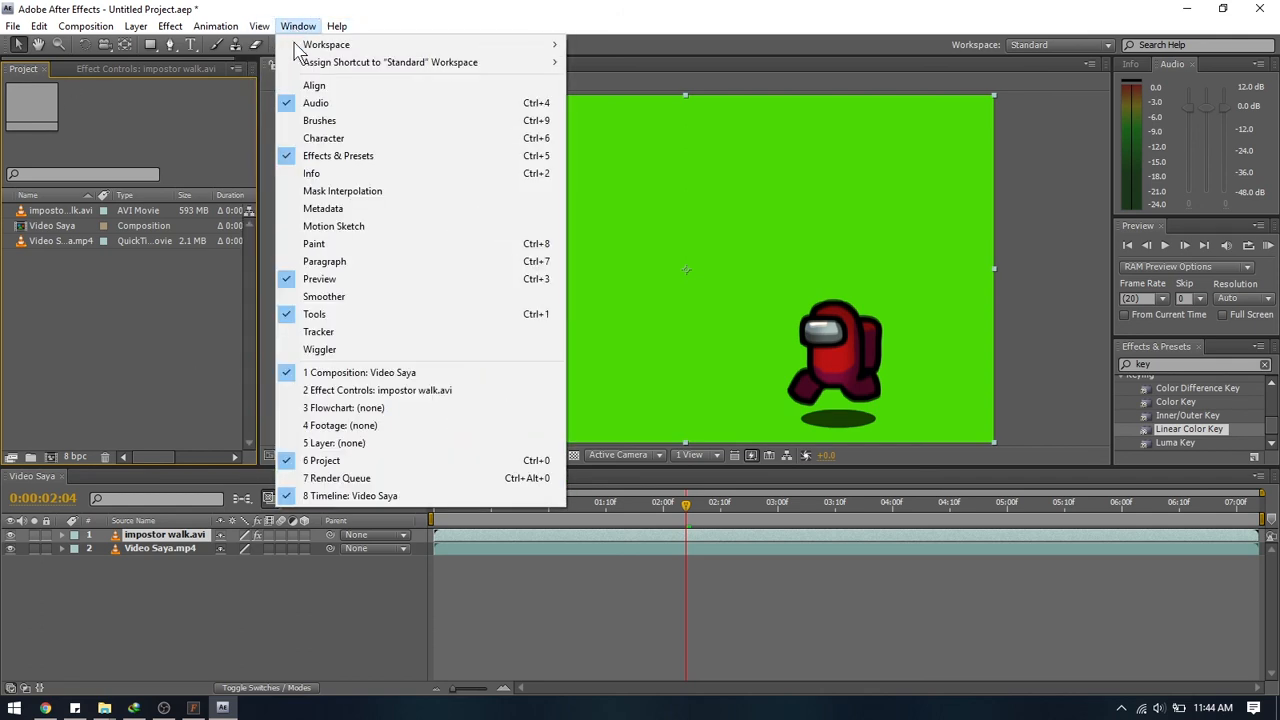
left_click(340, 392)
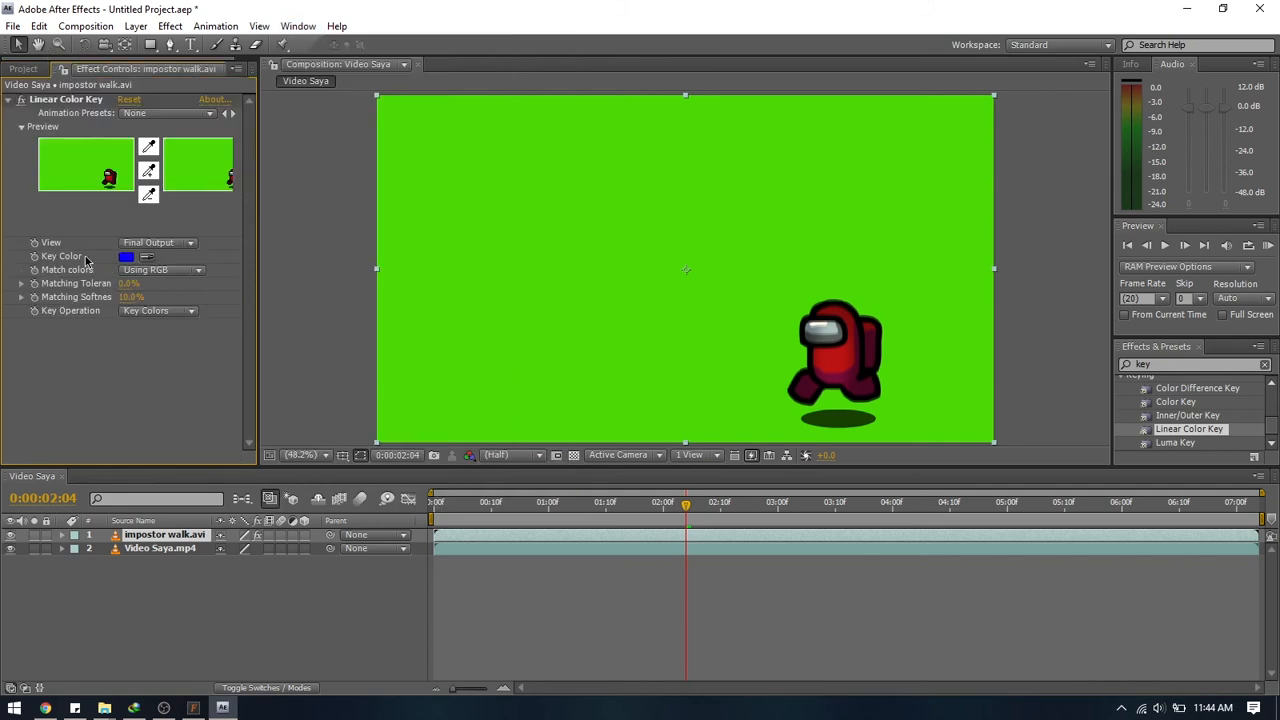
Key out the impostor walk.avi background by sampling its green as key color, matching using chroma with 18% matching tolerance.
left_click(147, 257)
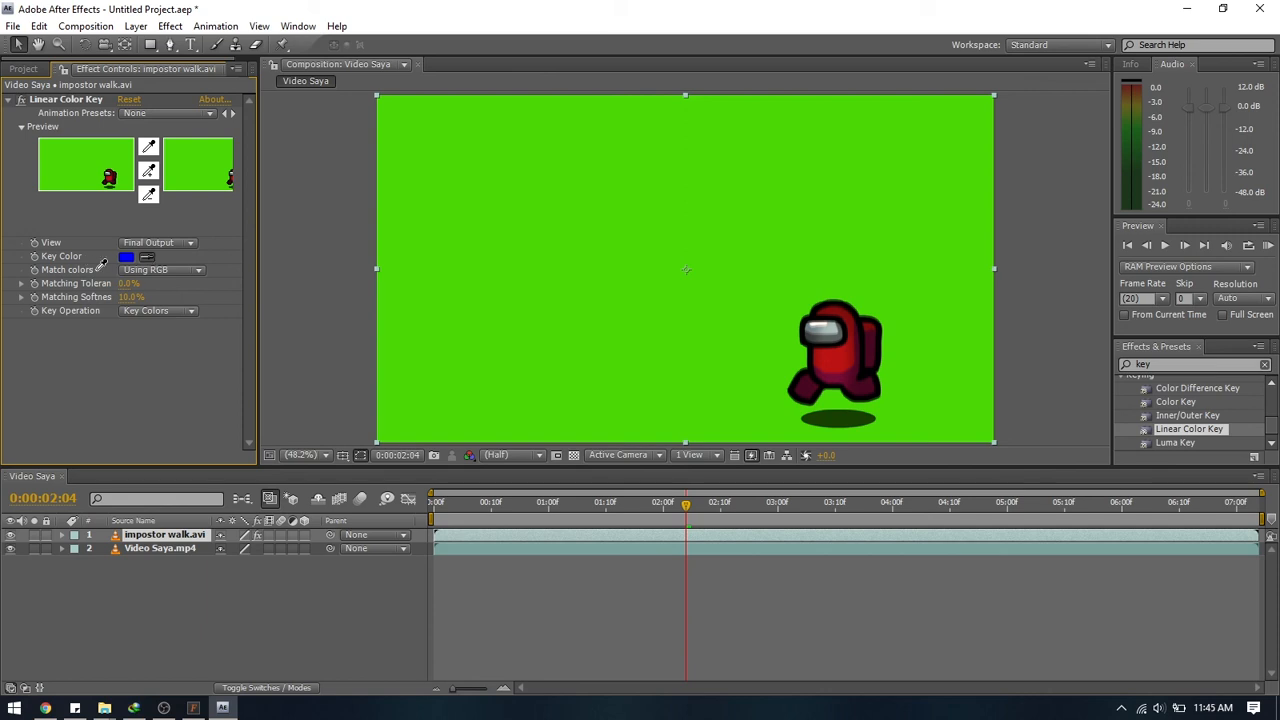
left_click(636, 179)
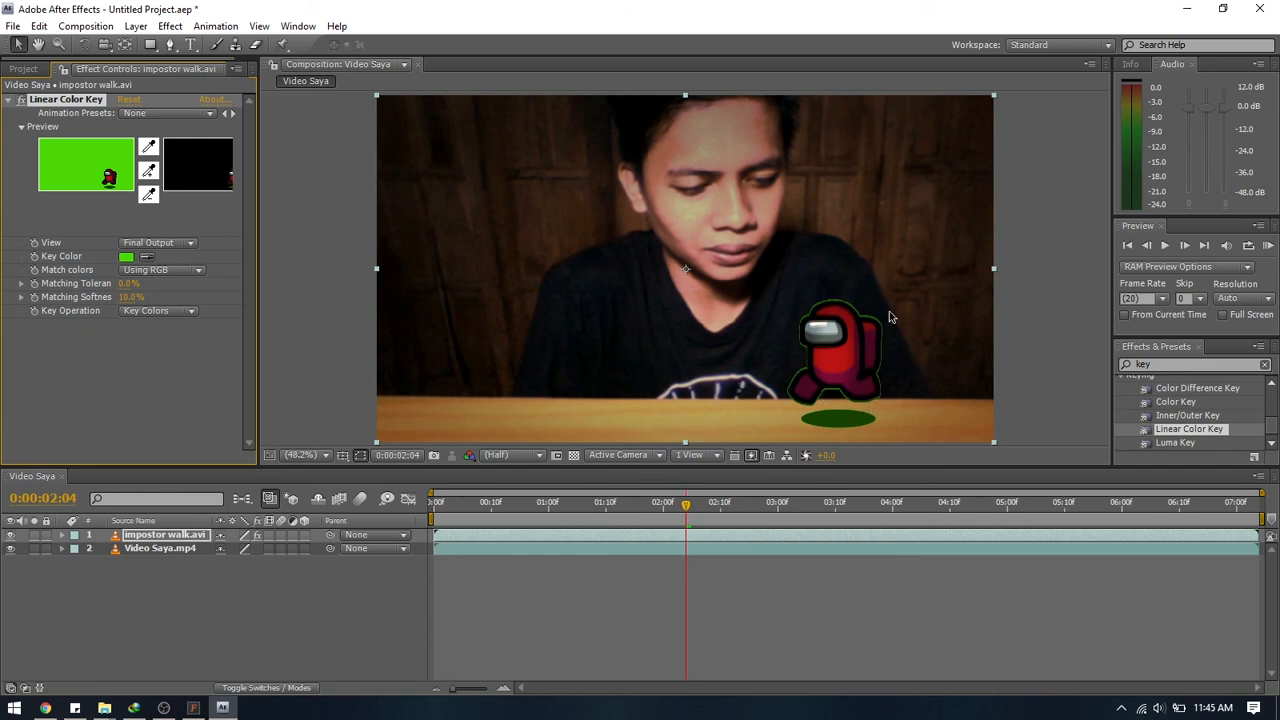
left_click(145, 272)
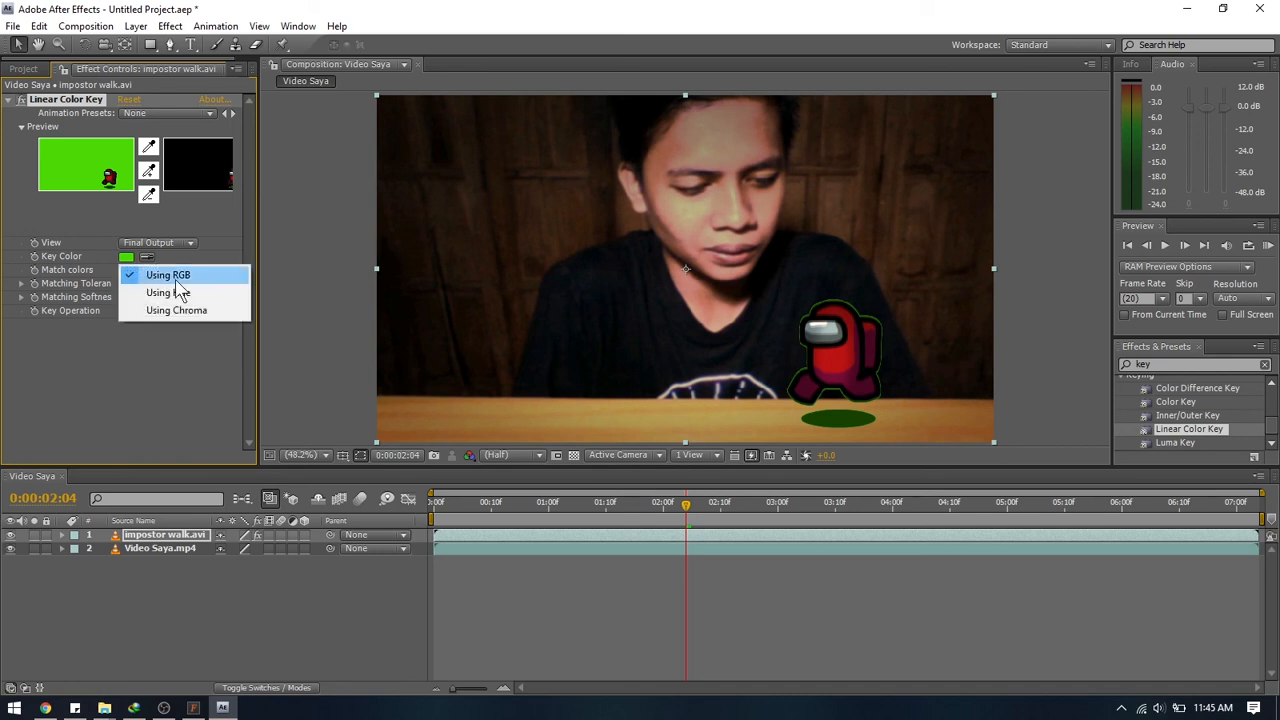
left_click(193, 312)
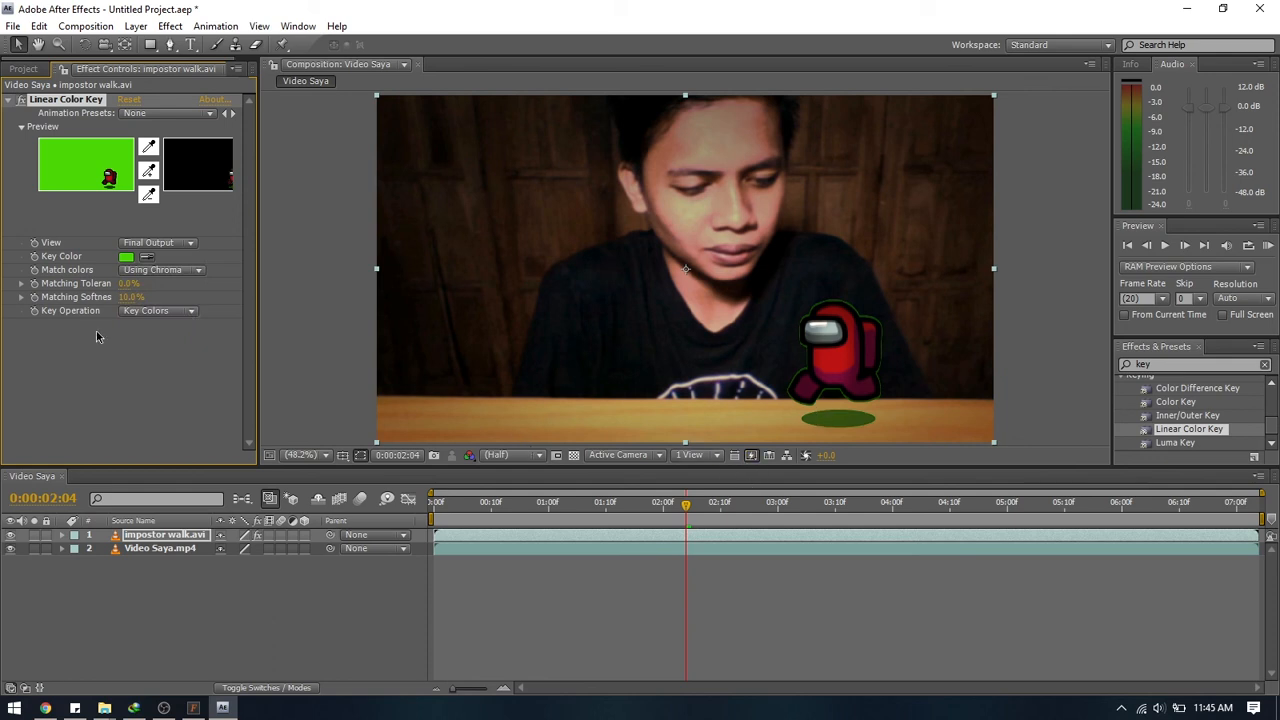
left_click_drag(126, 284, 143, 285)
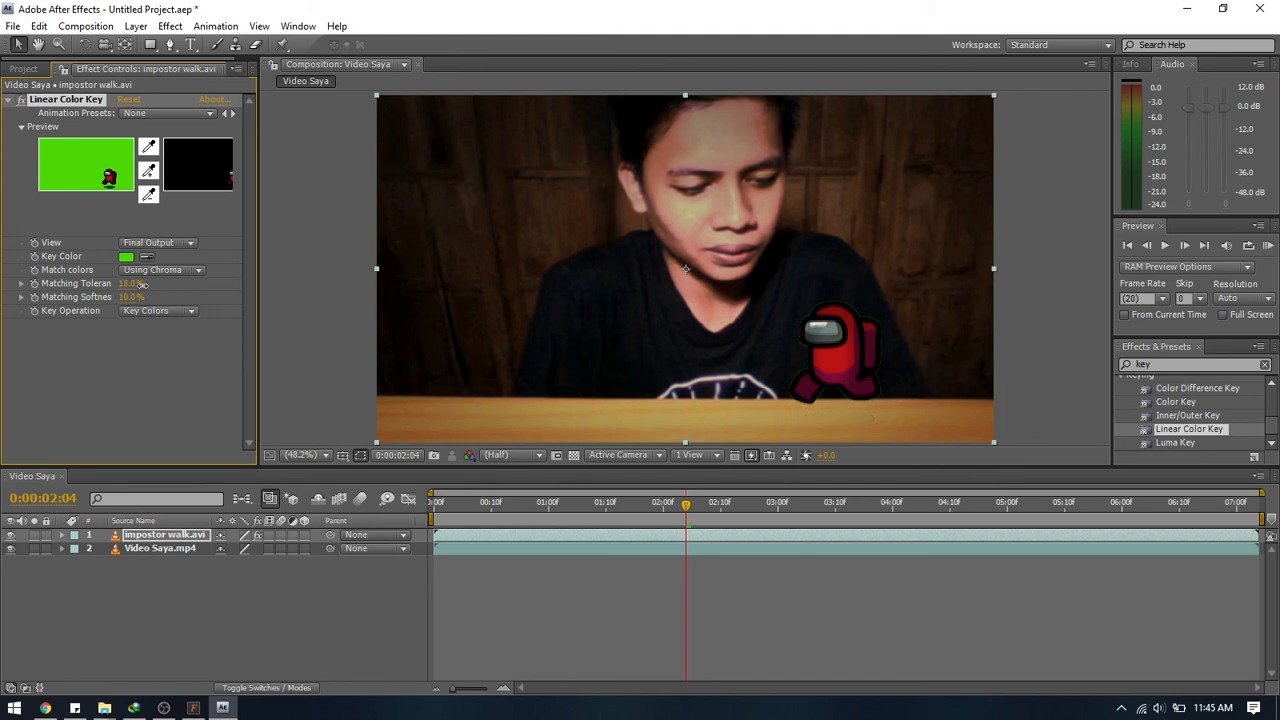
Play the keyed composite from near the start and scrub the timeline to 0:00:02:18.
left_click(843, 584)
left_click_drag(498, 505, 452, 510)
key("space")
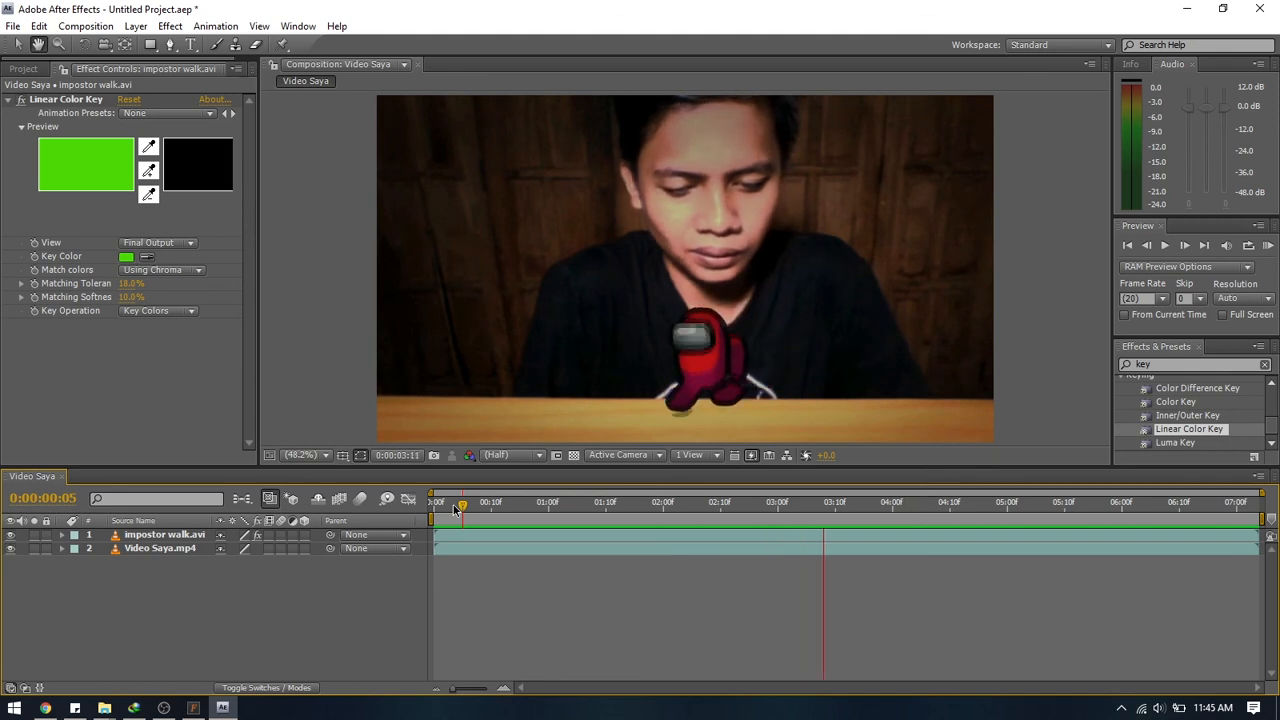
key("space")
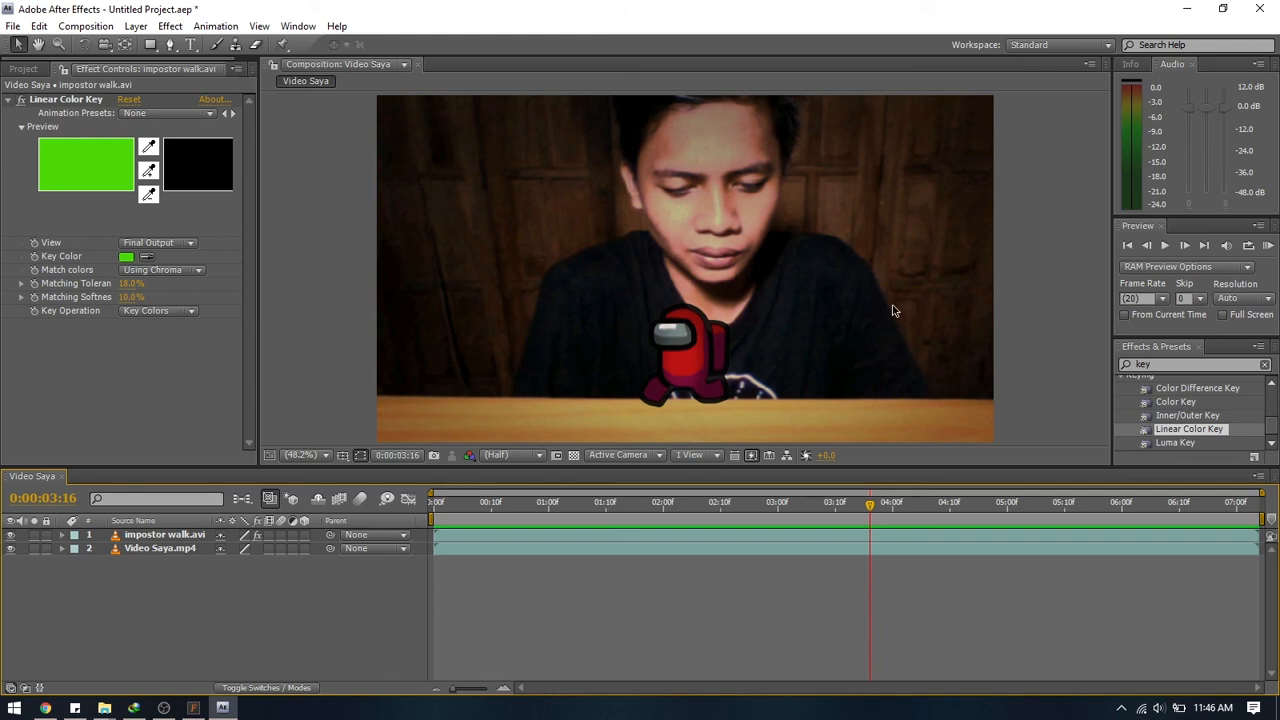
left_click_drag(522, 508, 767, 512)
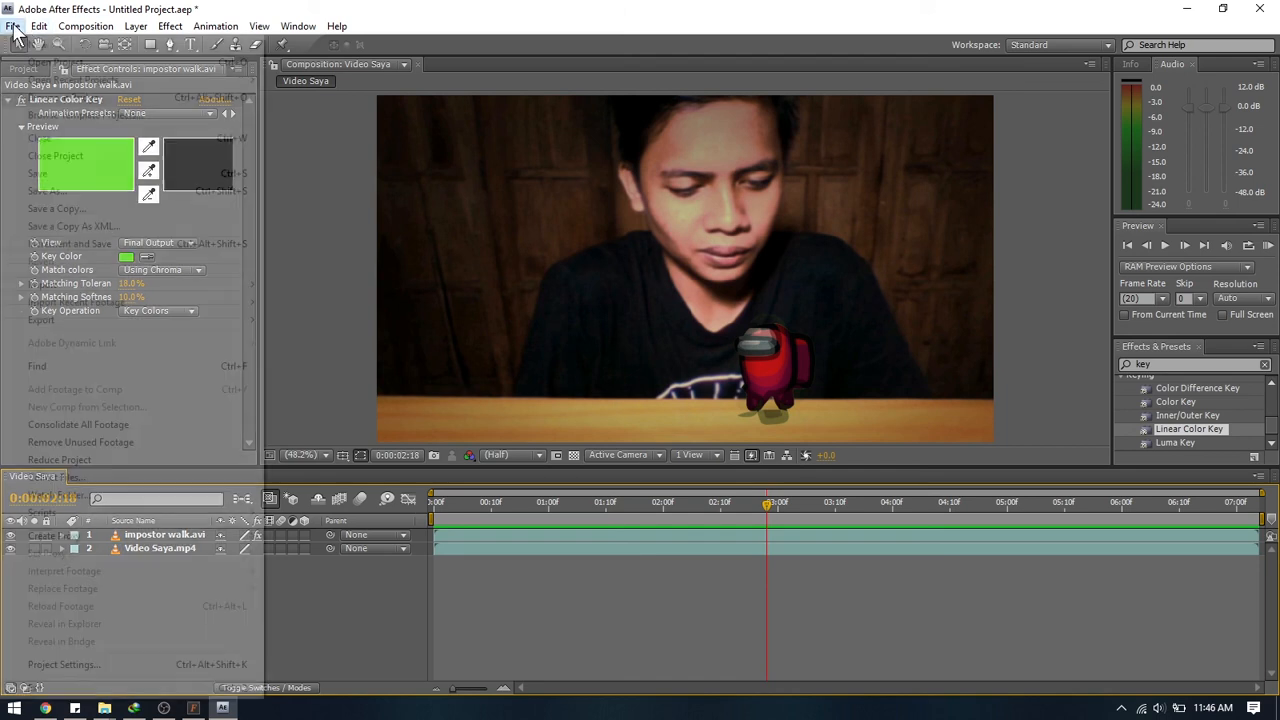
Add the Video Saya composition to the render queue and name its output movie Final in the Coba2 folder.
left_click(85, 26)
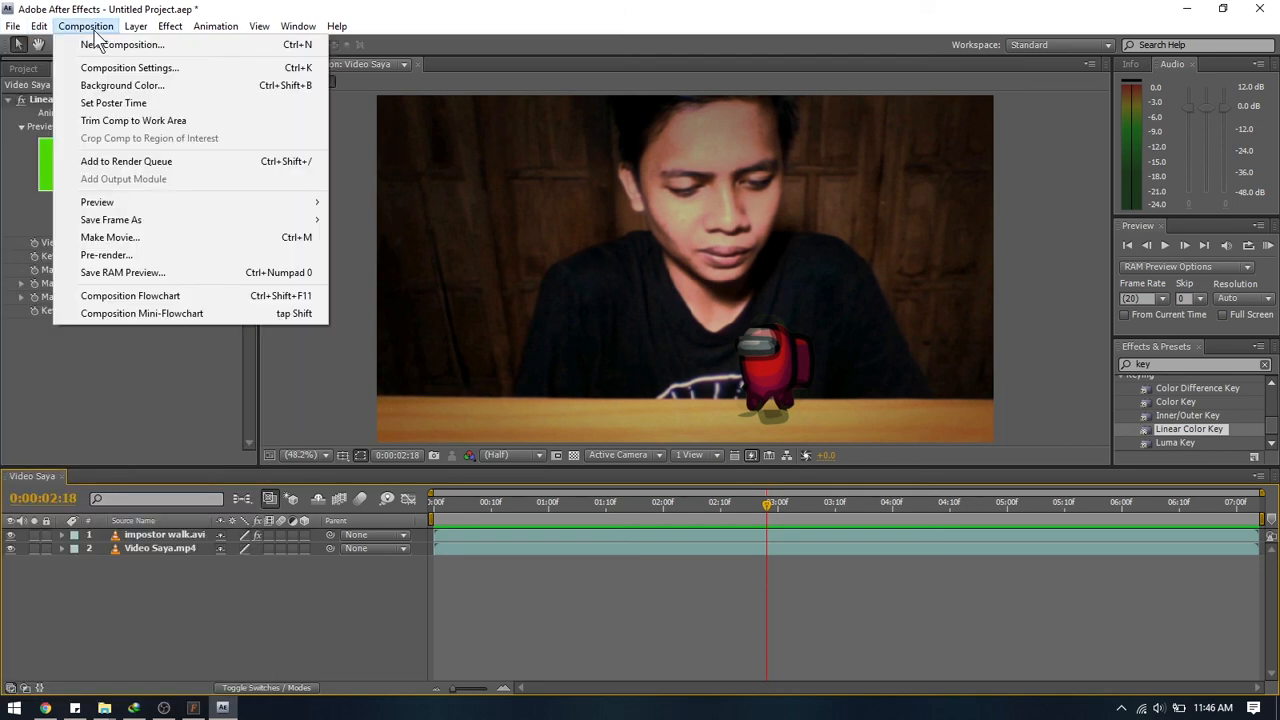
left_click(116, 166)
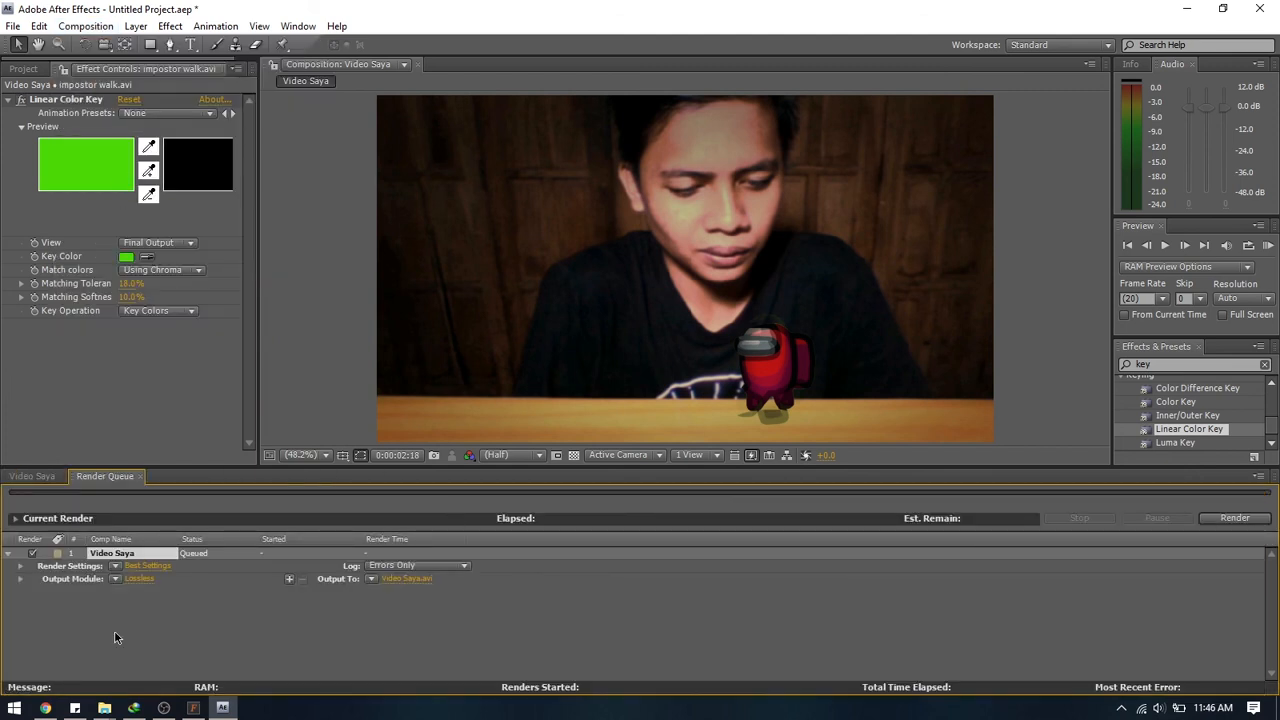
left_click(404, 579)
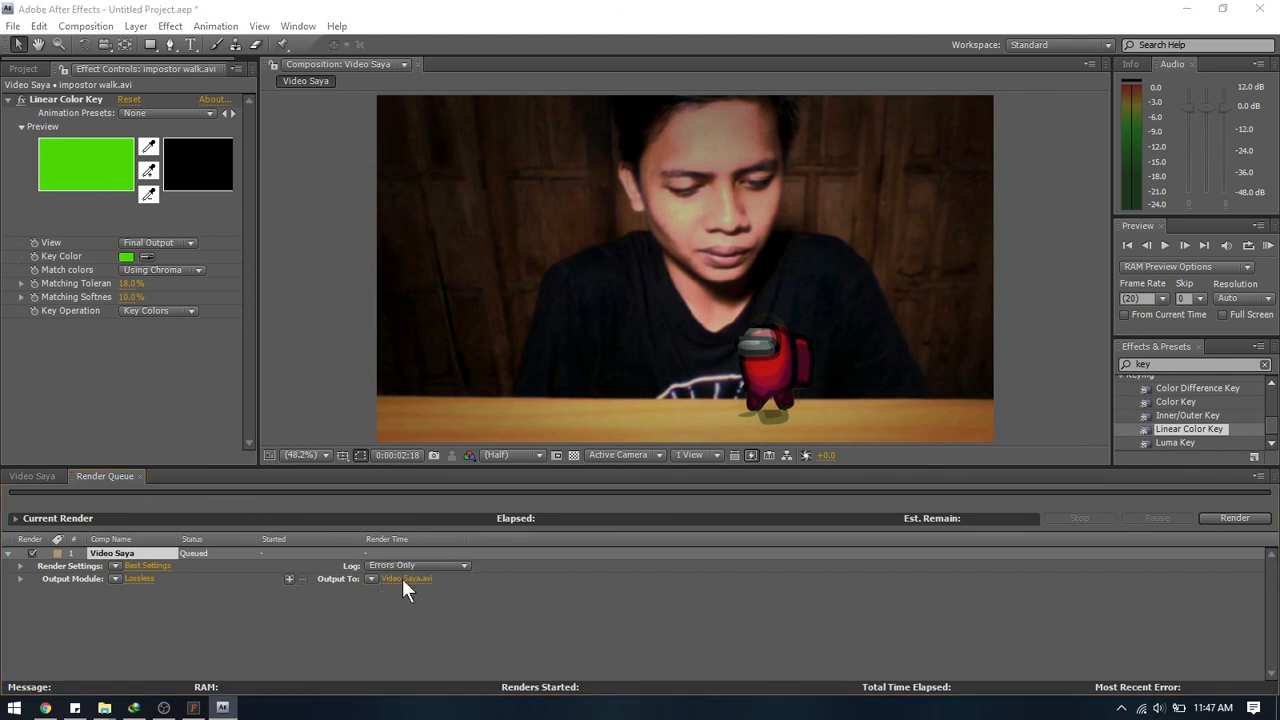
key("BackSpace")
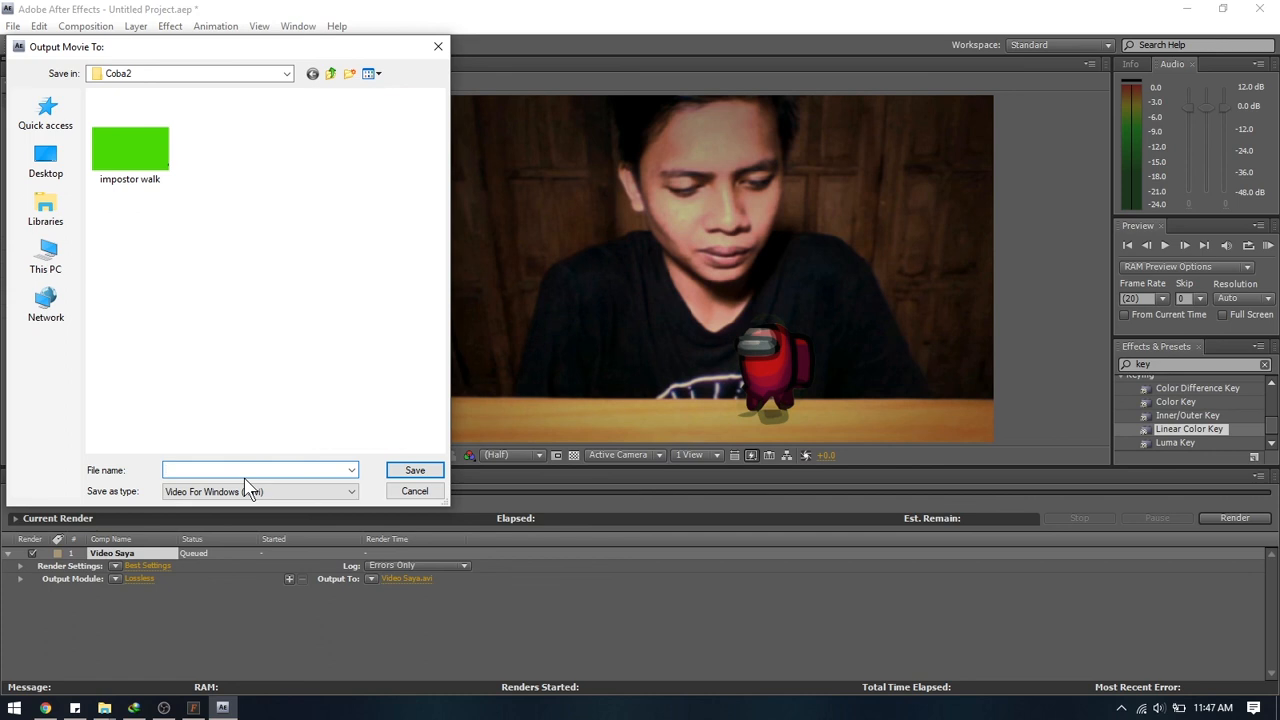
type("Final")
left_click(308, 495)
left_click(312, 495)
left_click(313, 495)
left_click(313, 502)
left_click(412, 471)
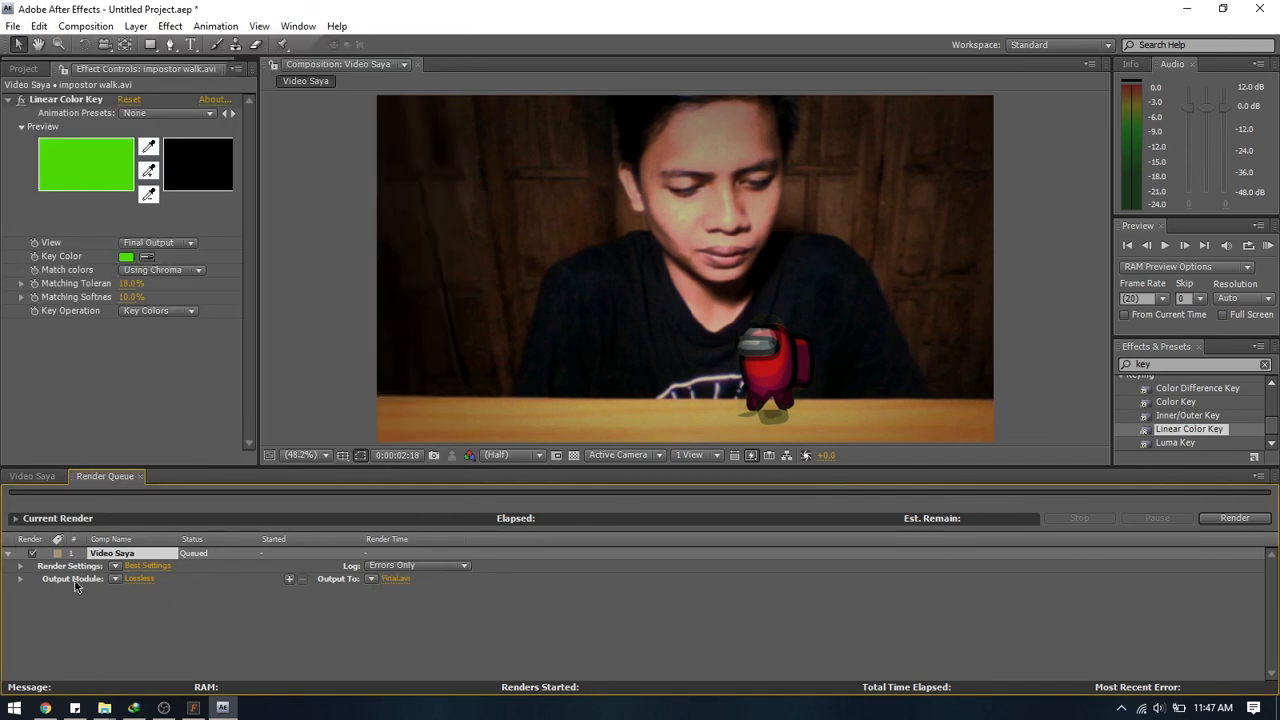
Set the output module format to Video For Windows and render the queued composition.
left_click(139, 579)
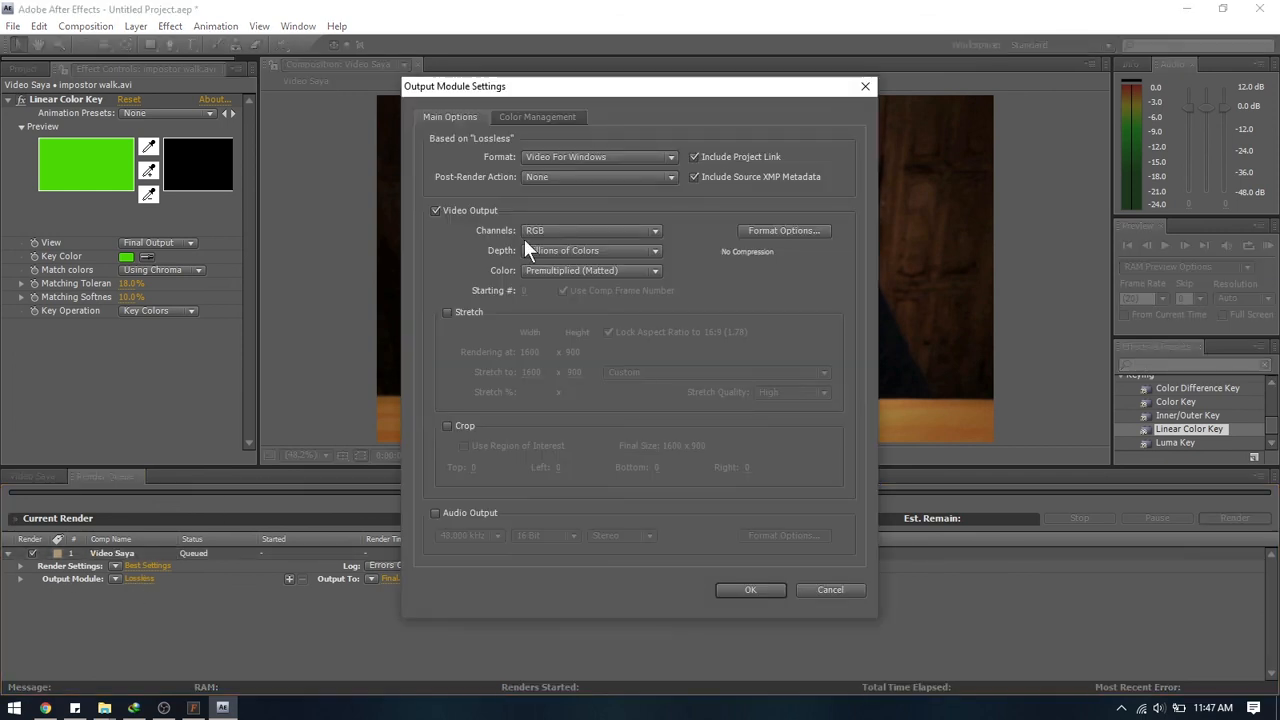
left_click(594, 156)
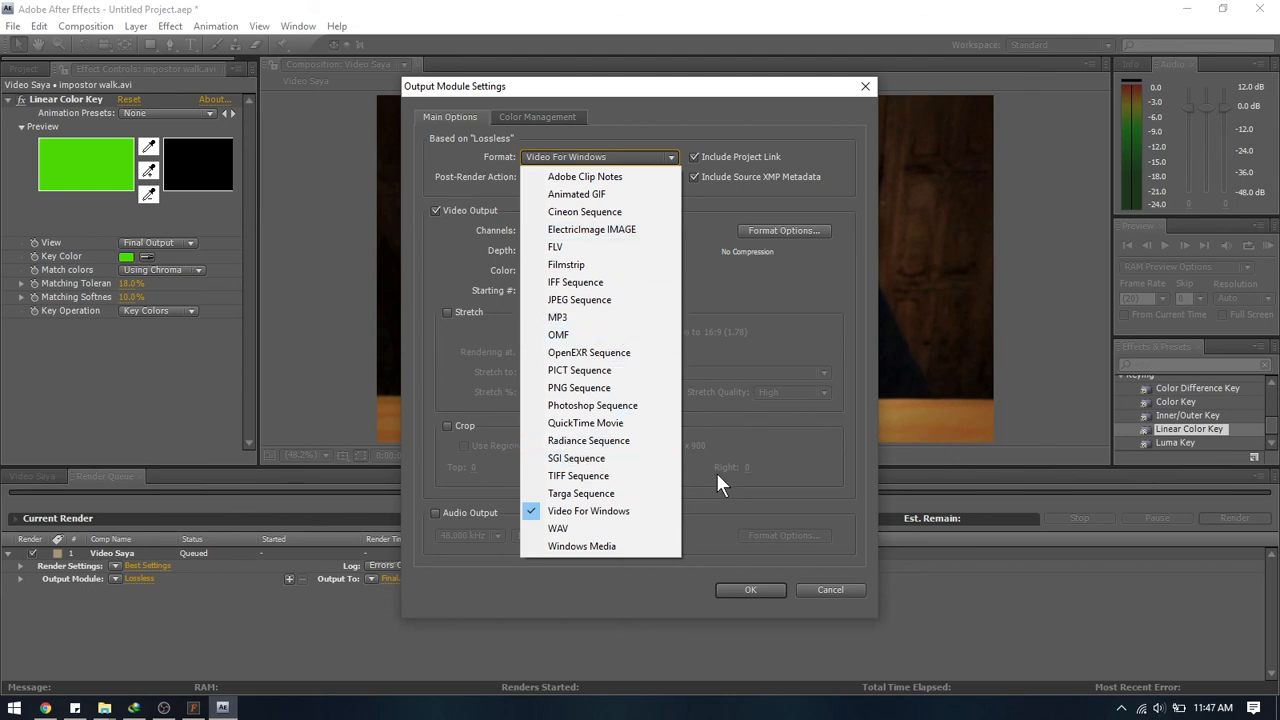
left_click(612, 514)
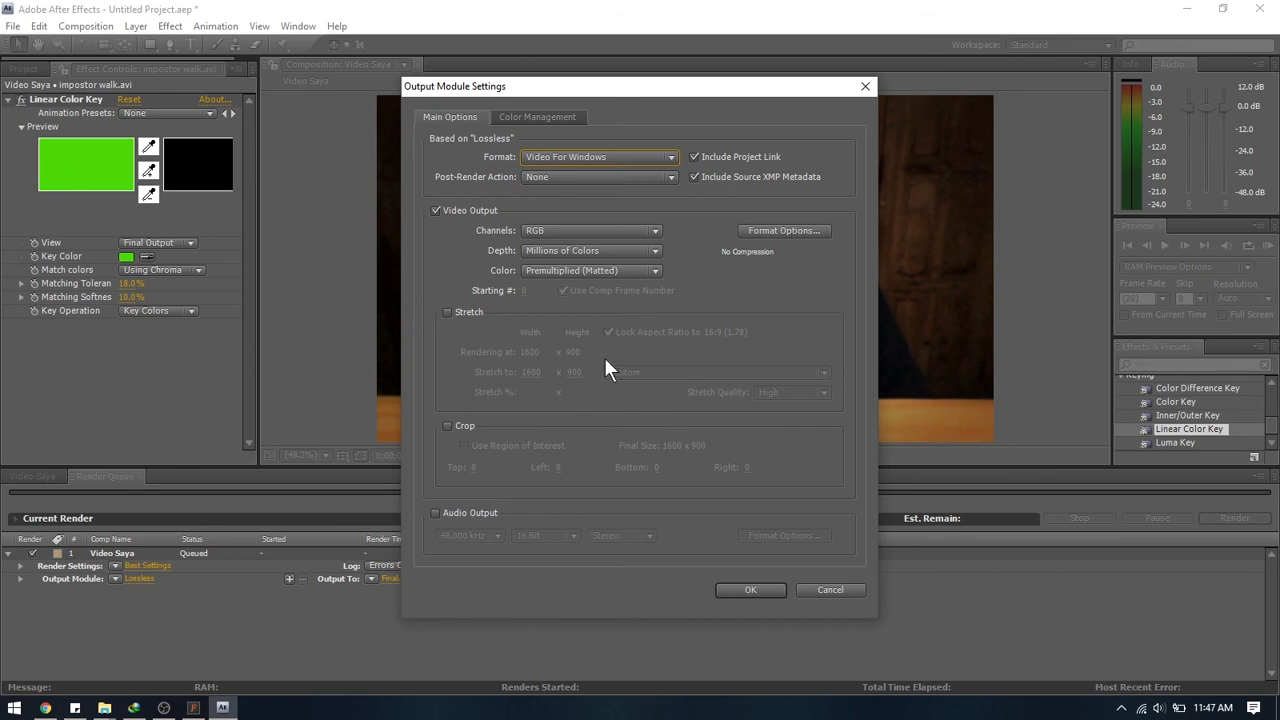
left_click(773, 590)
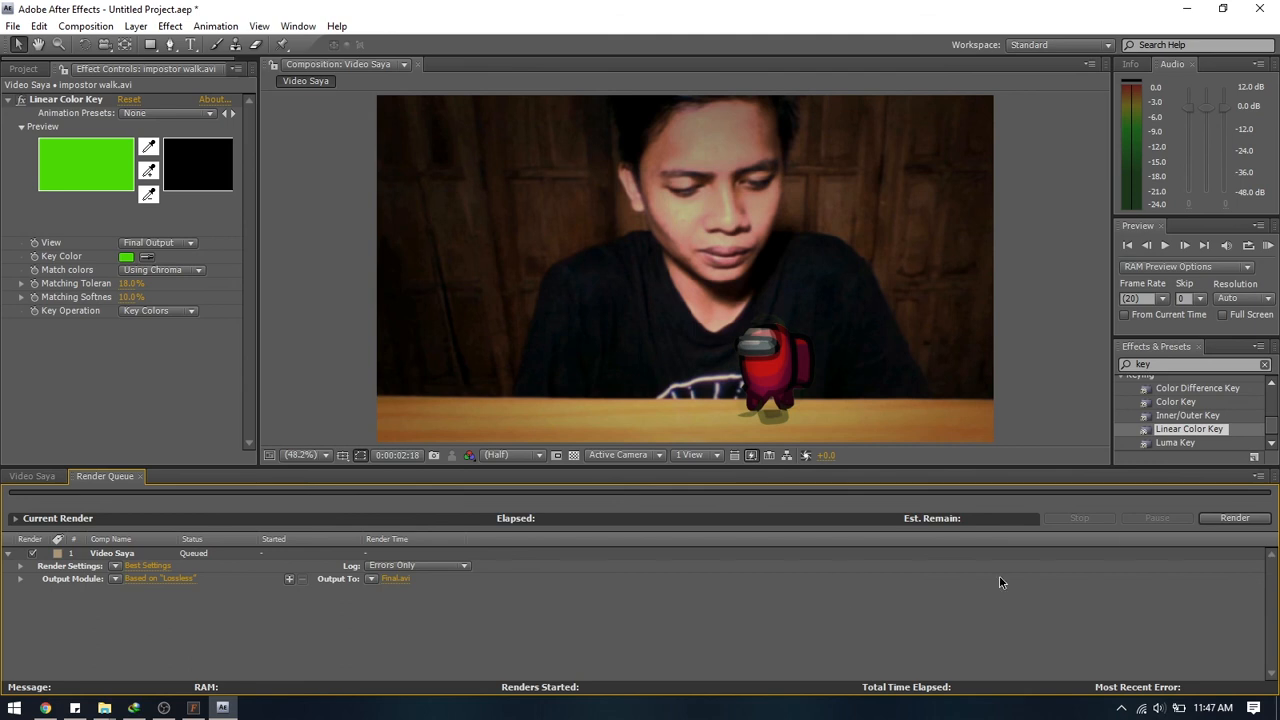
left_click(1213, 519)
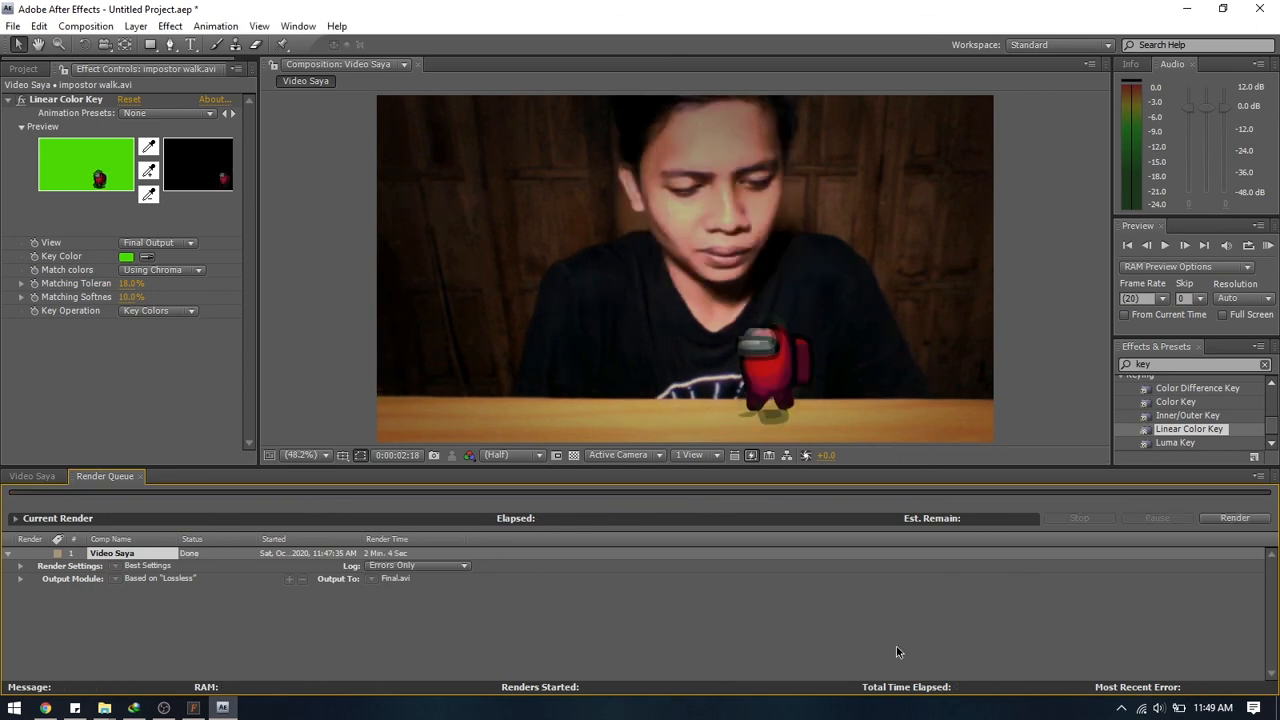
Save the project as Among Us.
left_click(12, 26)
mouse_move(39, 26)
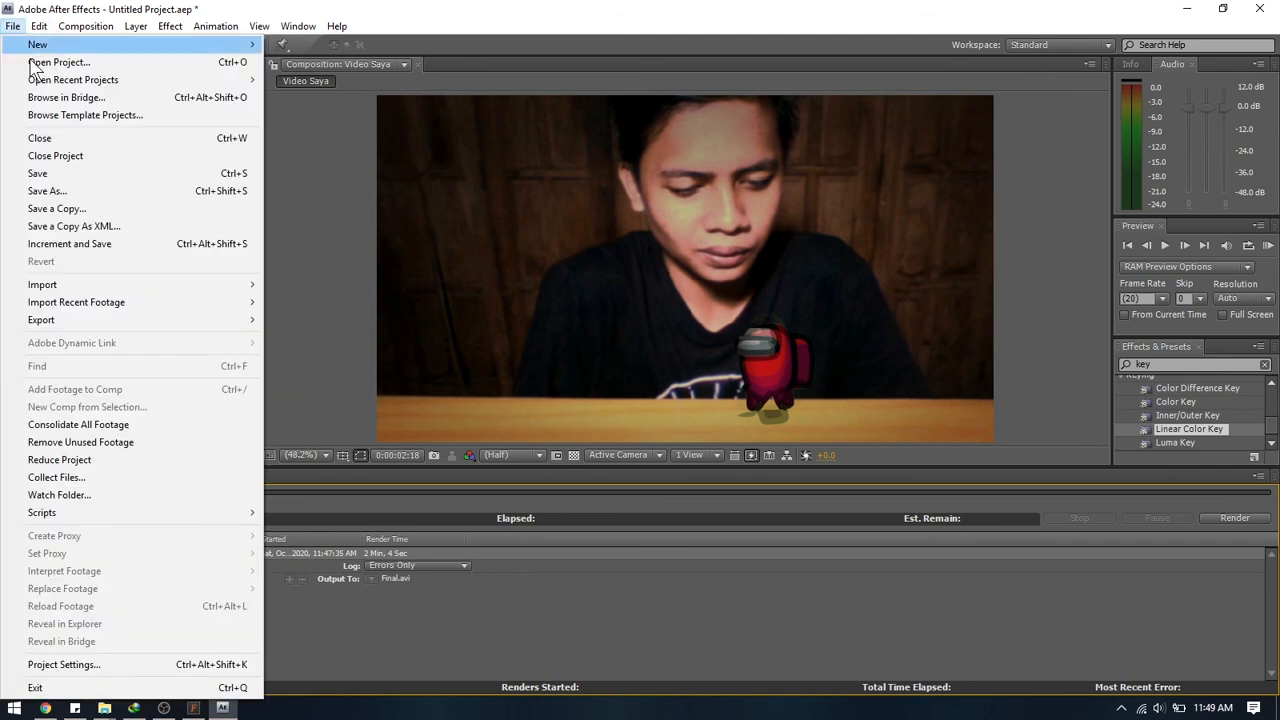
key("Escape")
key("ctrl+s")
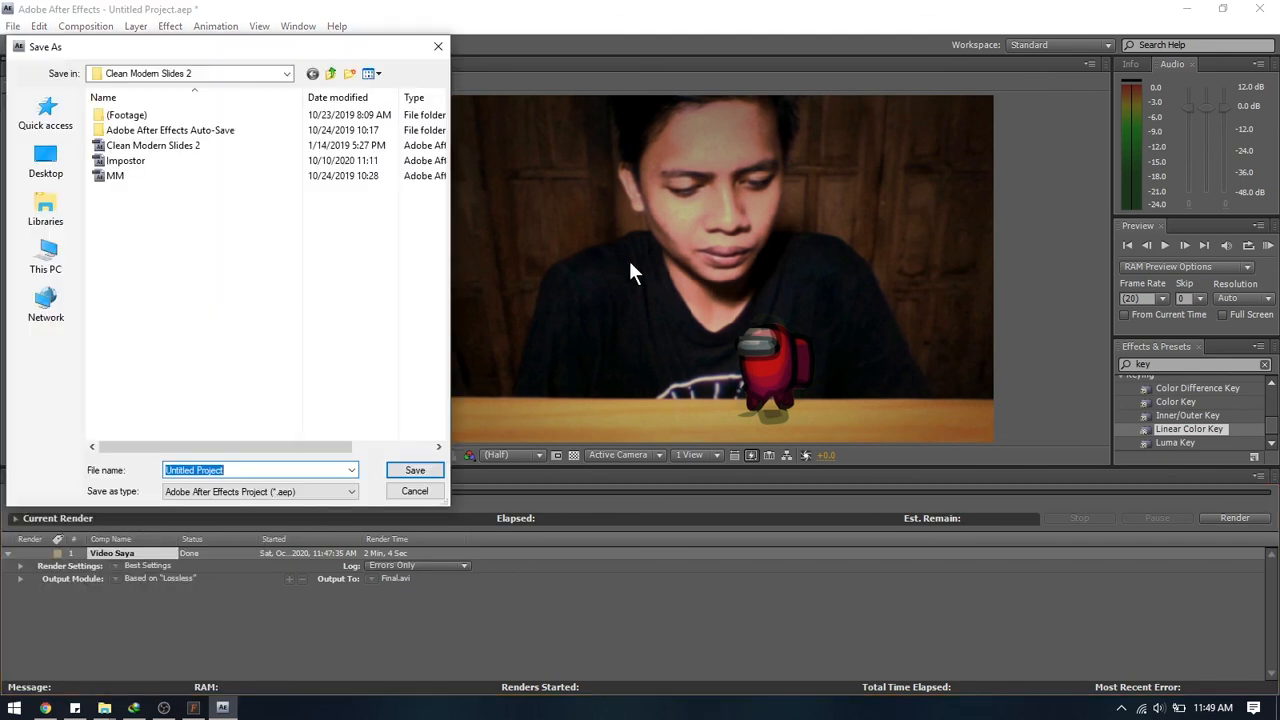
key("BackSpace")
type("Among Us")
key("Return")
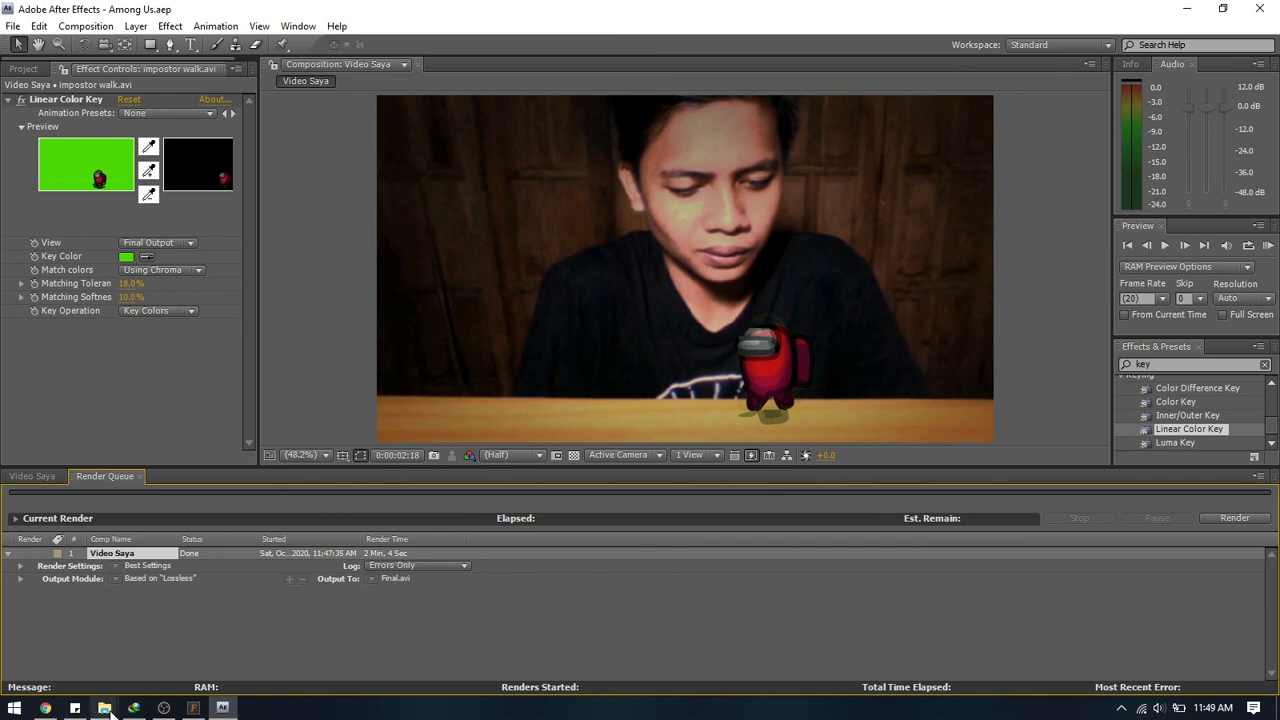
Switch to File Explorer, open the Coba2 folder and check the rendered Final video's file details.
mouse_move(104, 708)
left_click(443, 668)
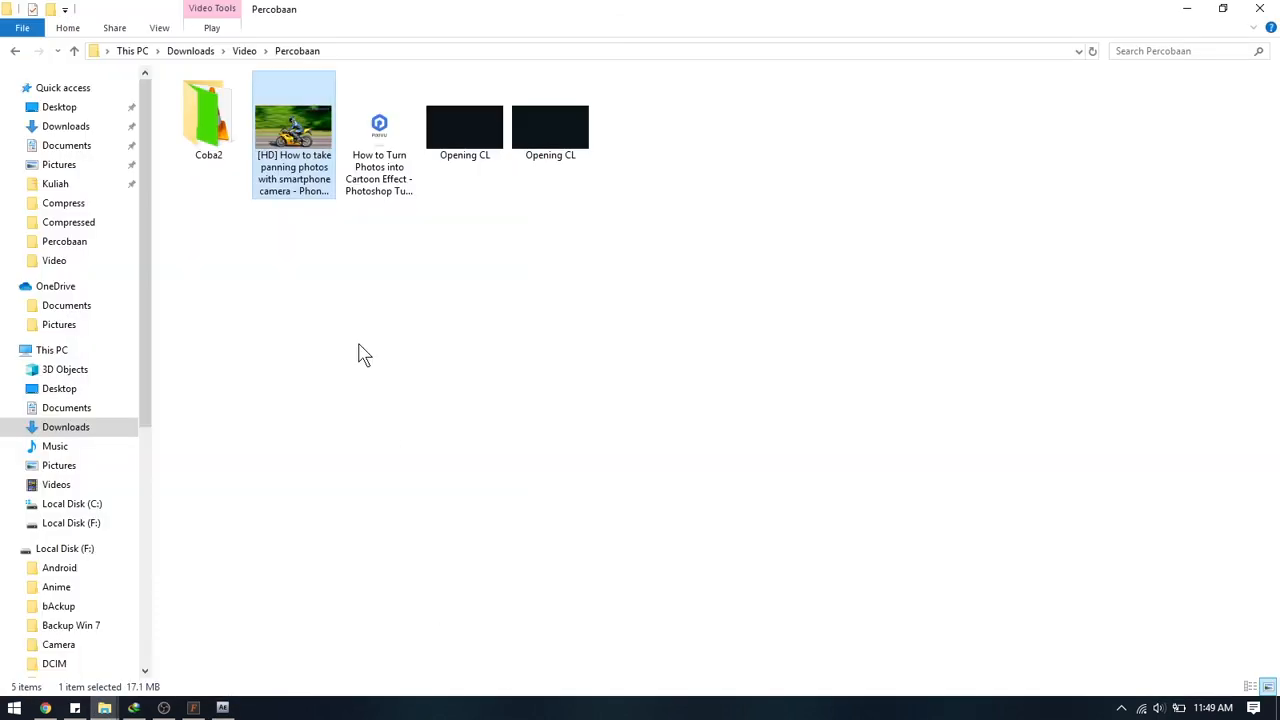
double_click(223, 160)
left_click(197, 130)
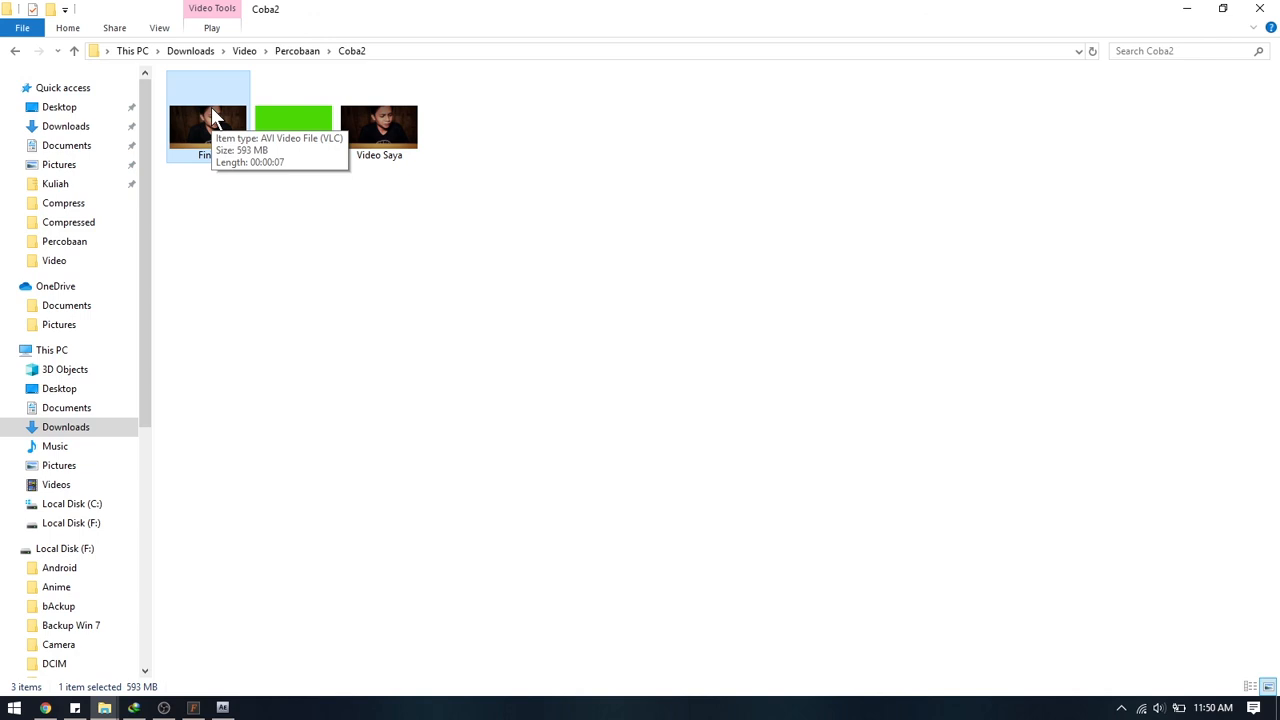
left_click(258, 199)
left_click(217, 155)
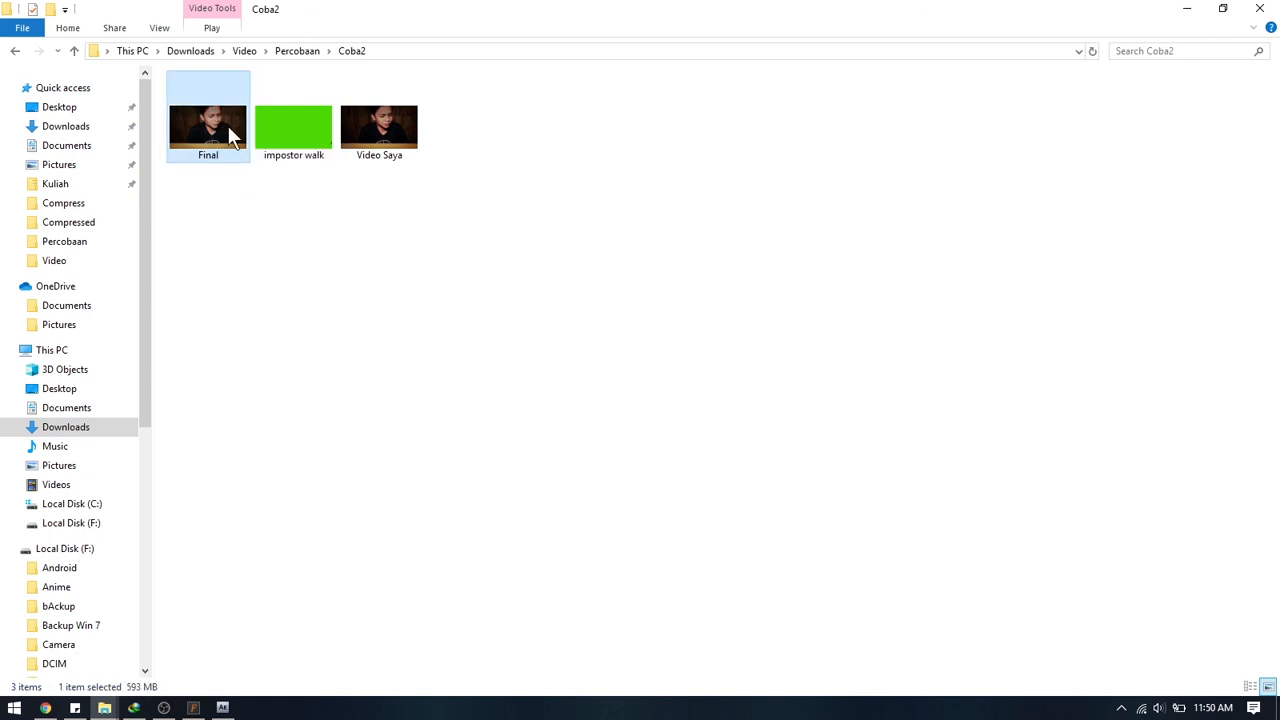
mouse_move(228, 130)
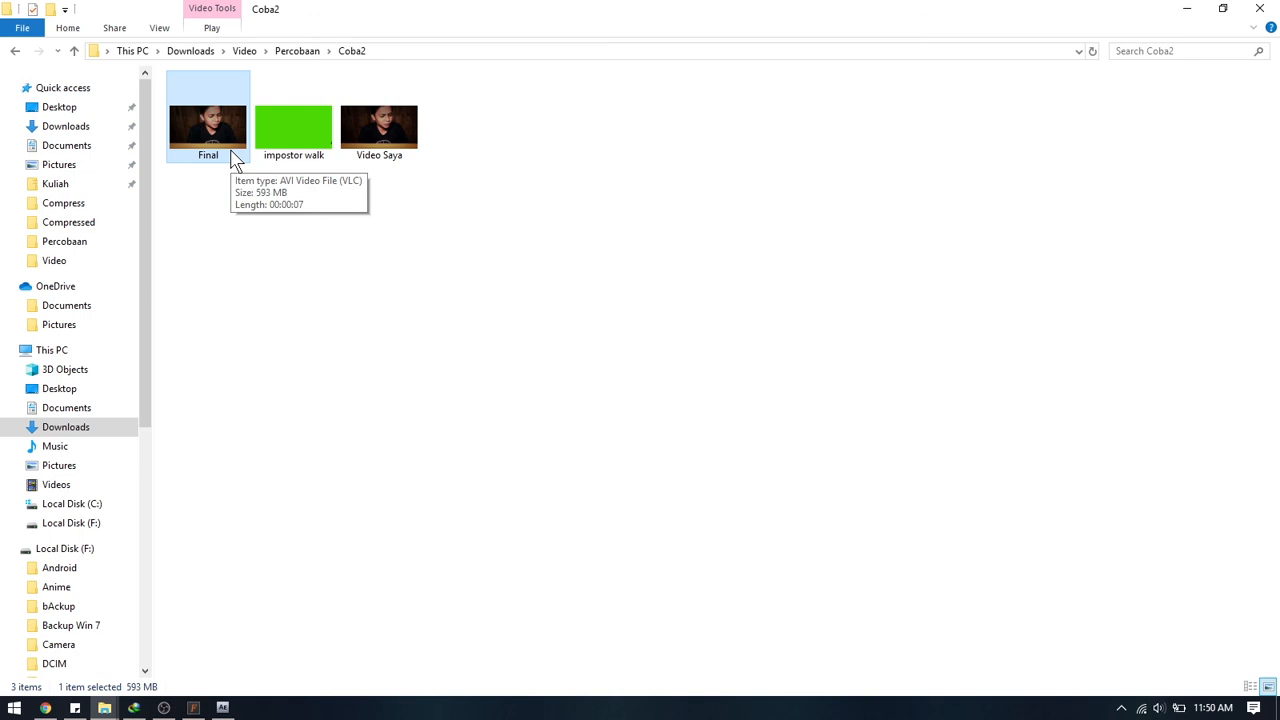
left_click(255, 193)
left_click(242, 118)
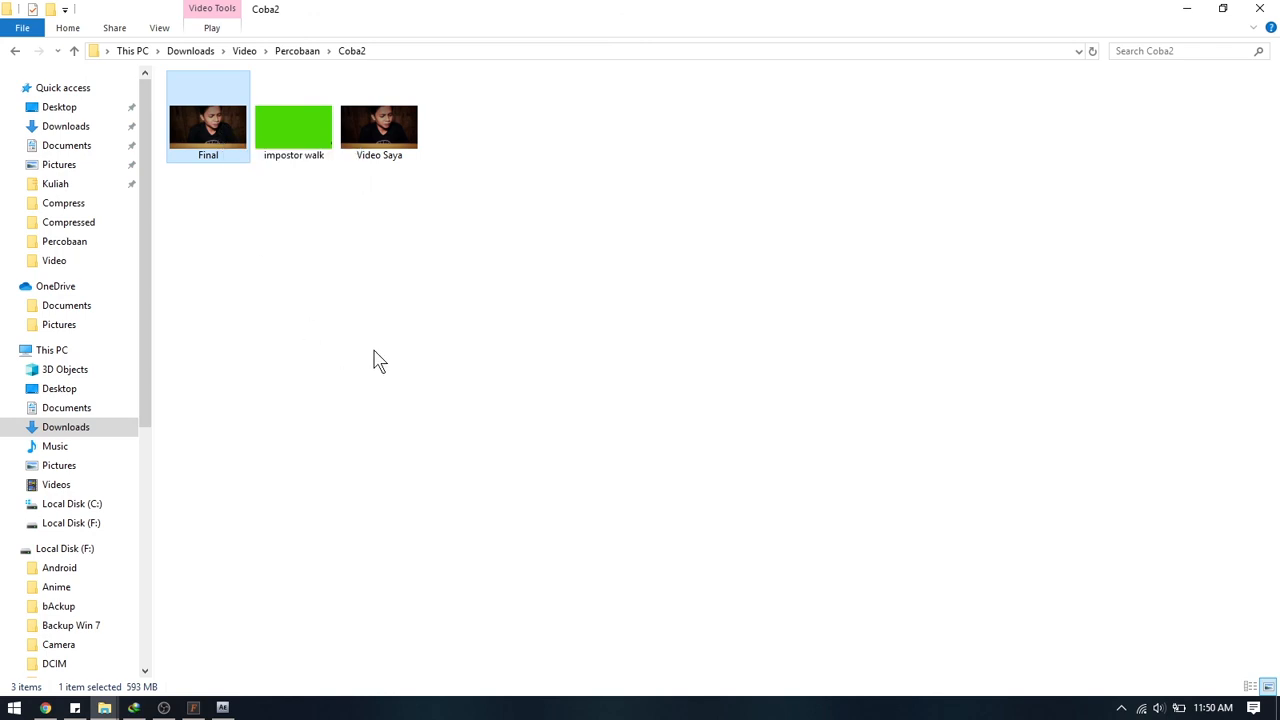
Convert the rendered Final video to MP4 with Format Factory, outputting to the source file folder.
left_click(194, 194)
left_click(206, 157)
right_click(206, 152)
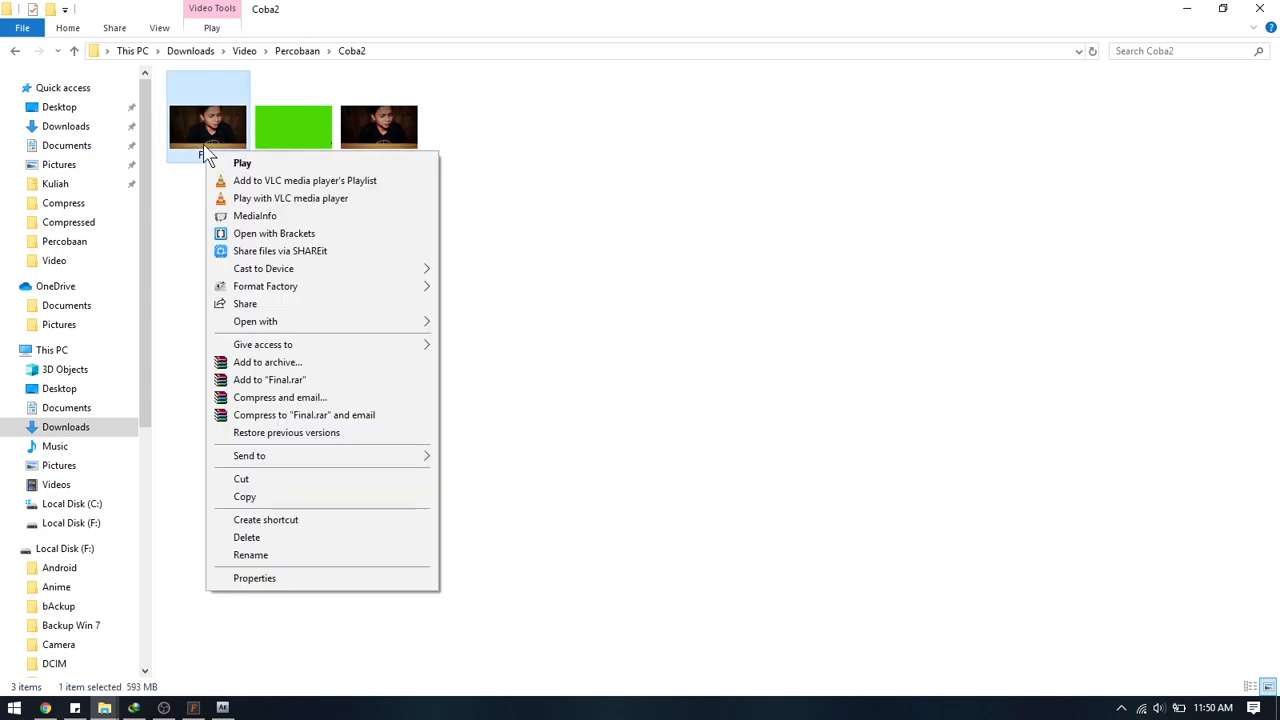
mouse_move(323, 290)
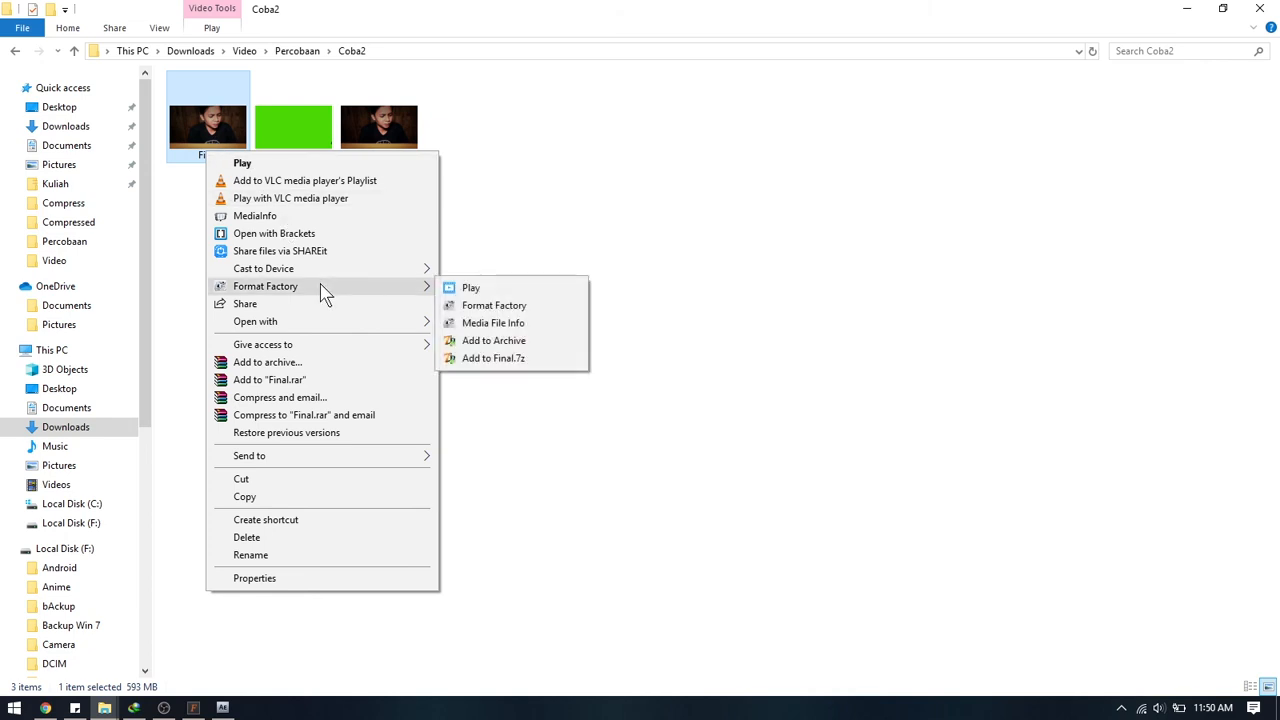
left_click(506, 311)
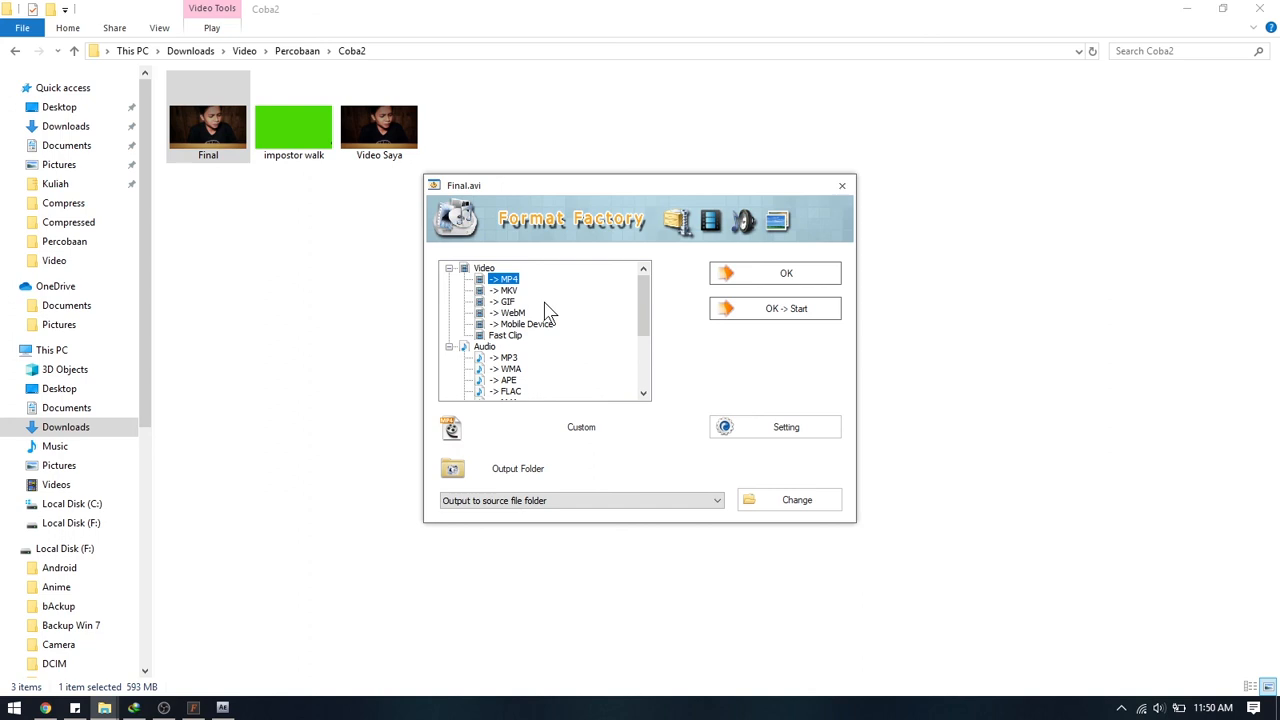
left_click(797, 310)
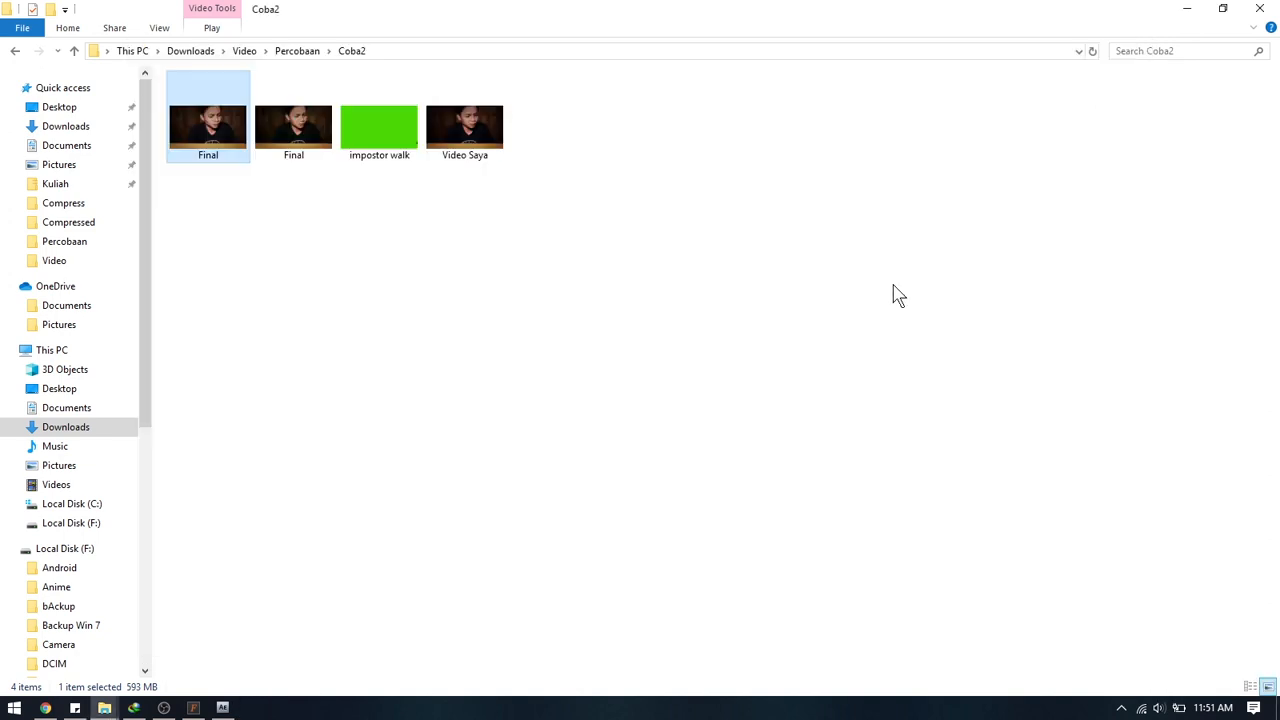
Play the original Final.avi and the converted Final.mp4 in VLC media player to compare them.
left_click(935, 202)
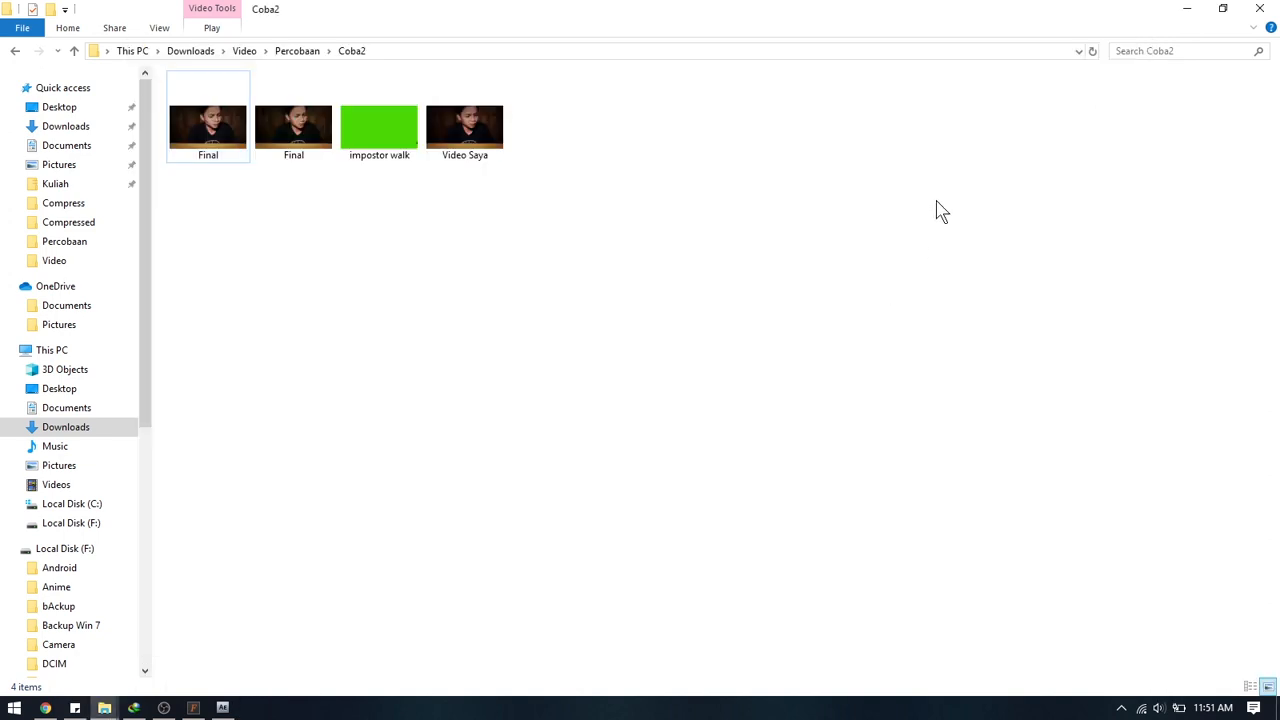
left_click(307, 128)
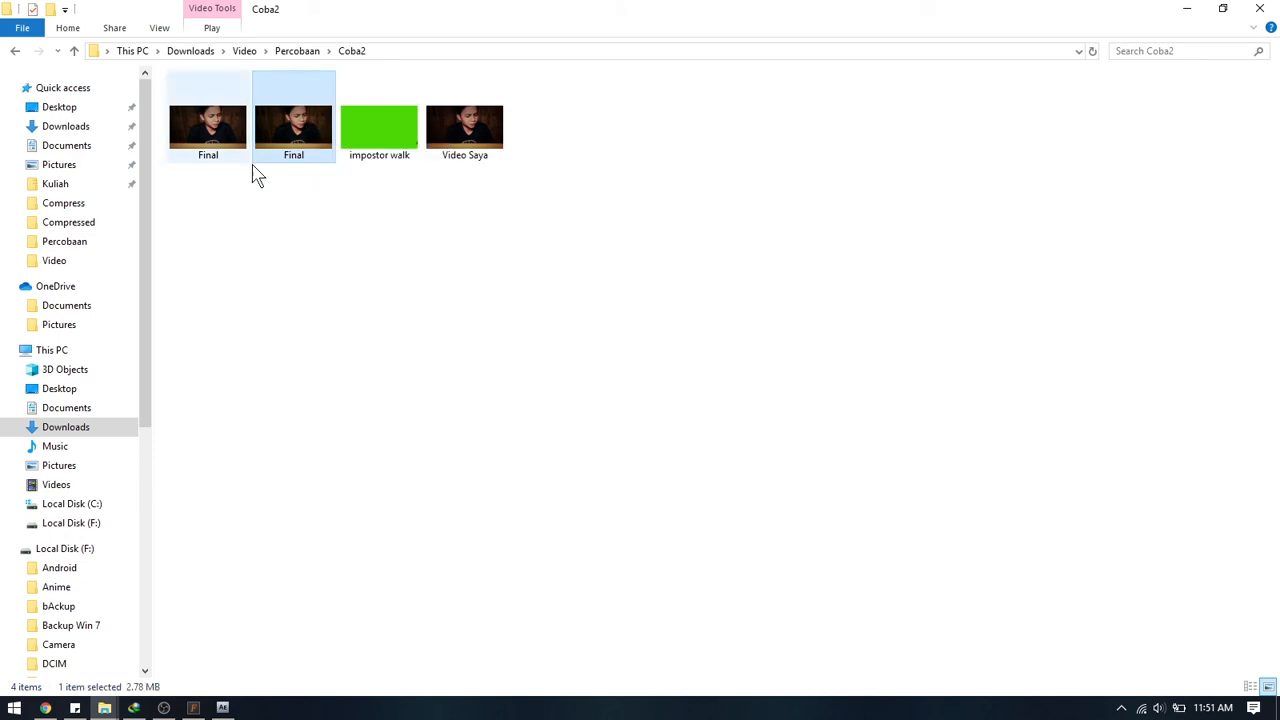
double_click(197, 122)
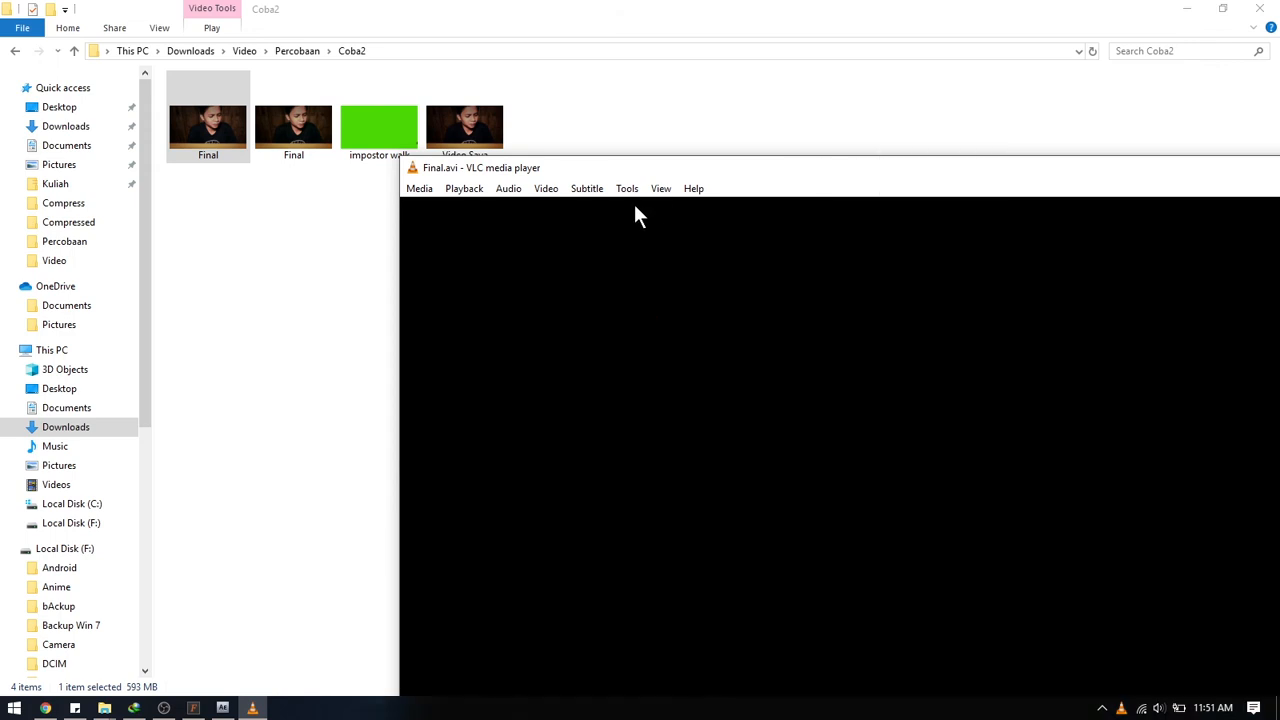
left_click_drag(687, 178, 251, 49)
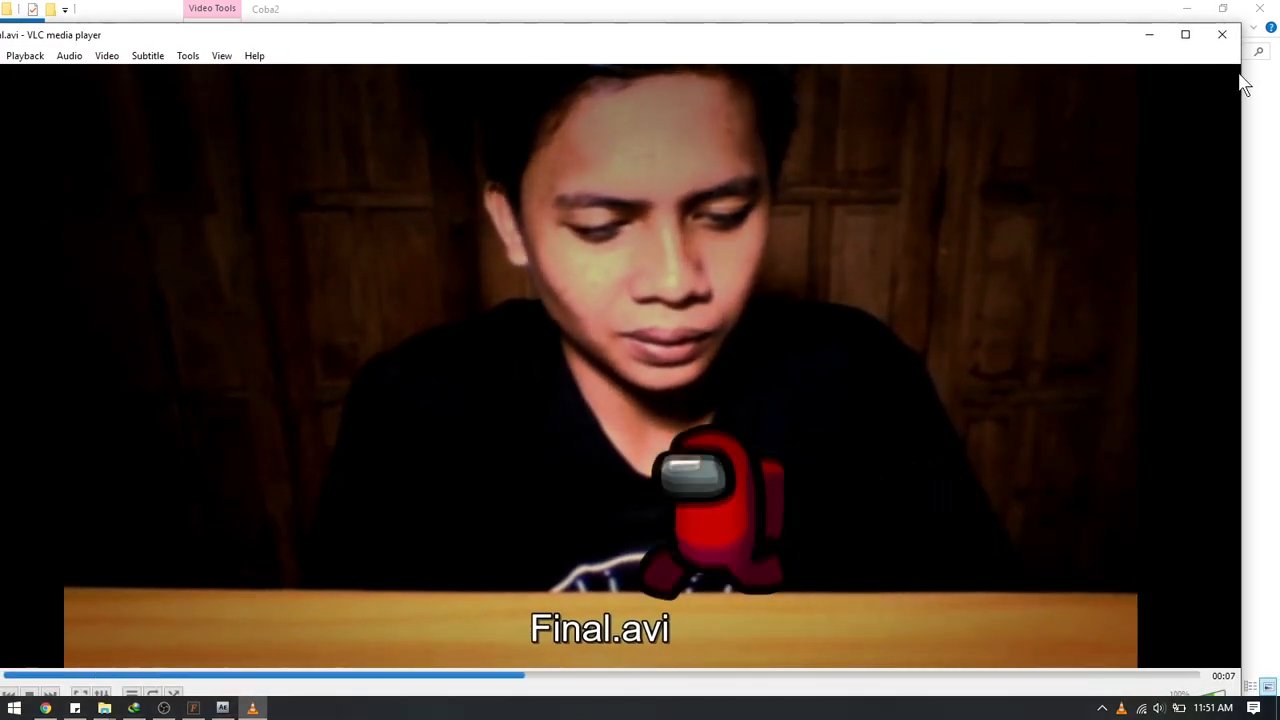
left_click(1222, 36)
left_click(293, 125)
key("Return")
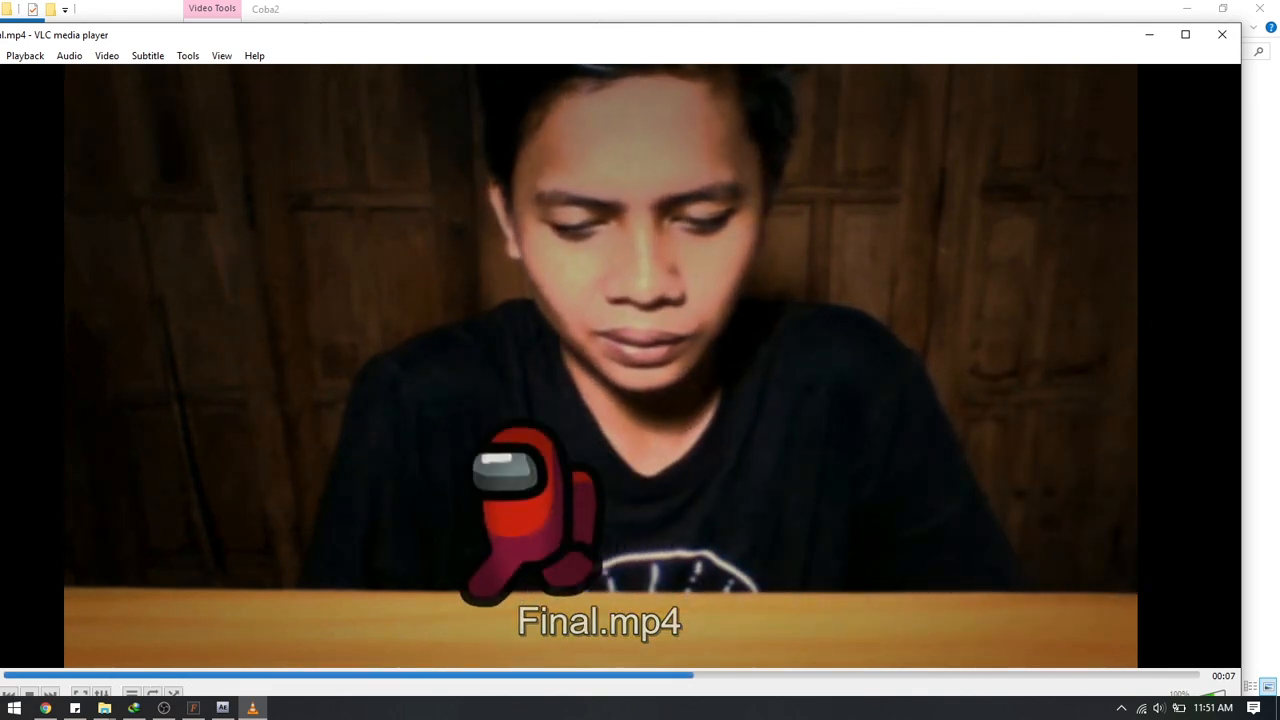
Close the video player and compare the file type, size and length of the AVI and MP4 Final videos in the Coba2 folder.
left_click(1222, 34)
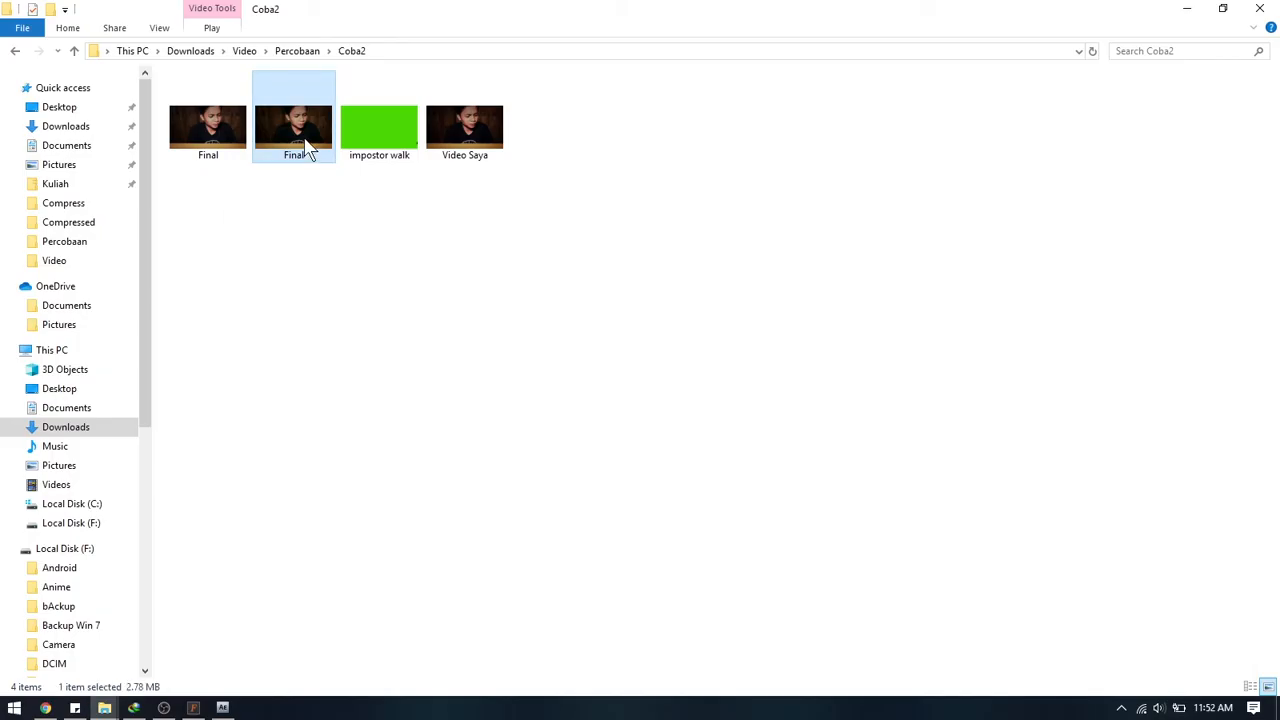
left_click(302, 255)
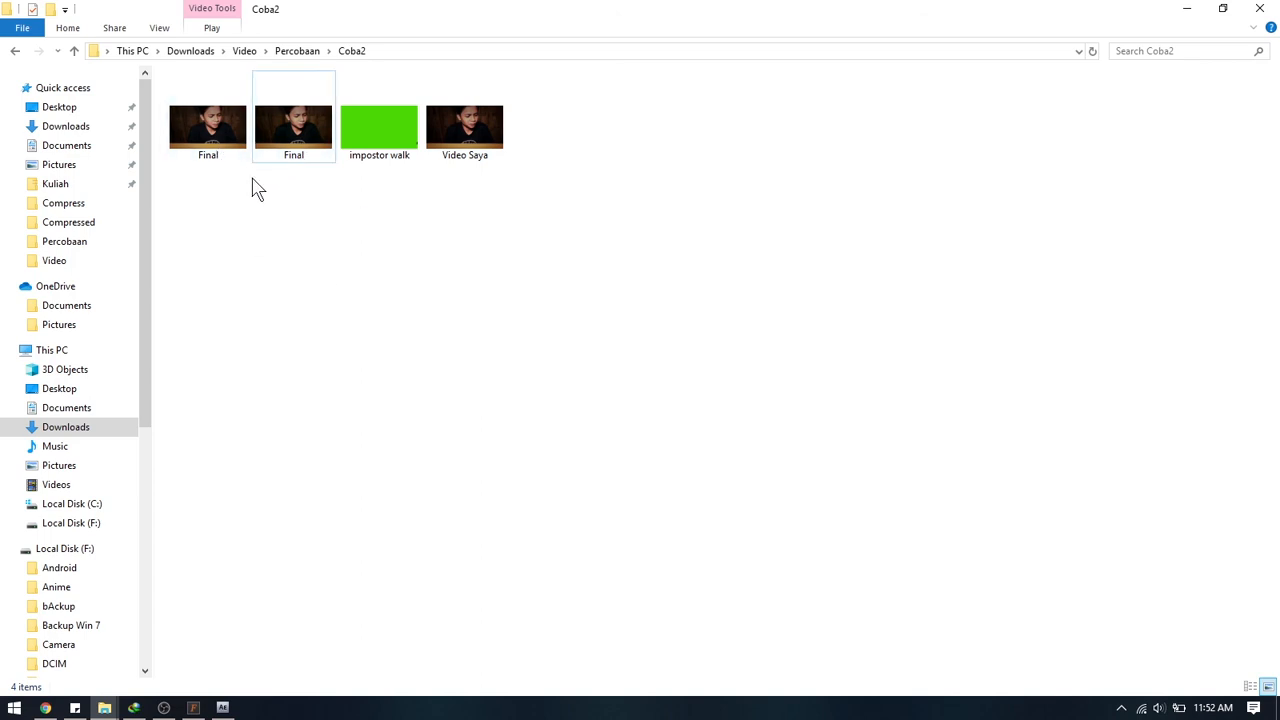
left_click_drag(284, 205, 190, 146)
left_click(300, 186)
left_click(215, 155)
left_click(262, 155)
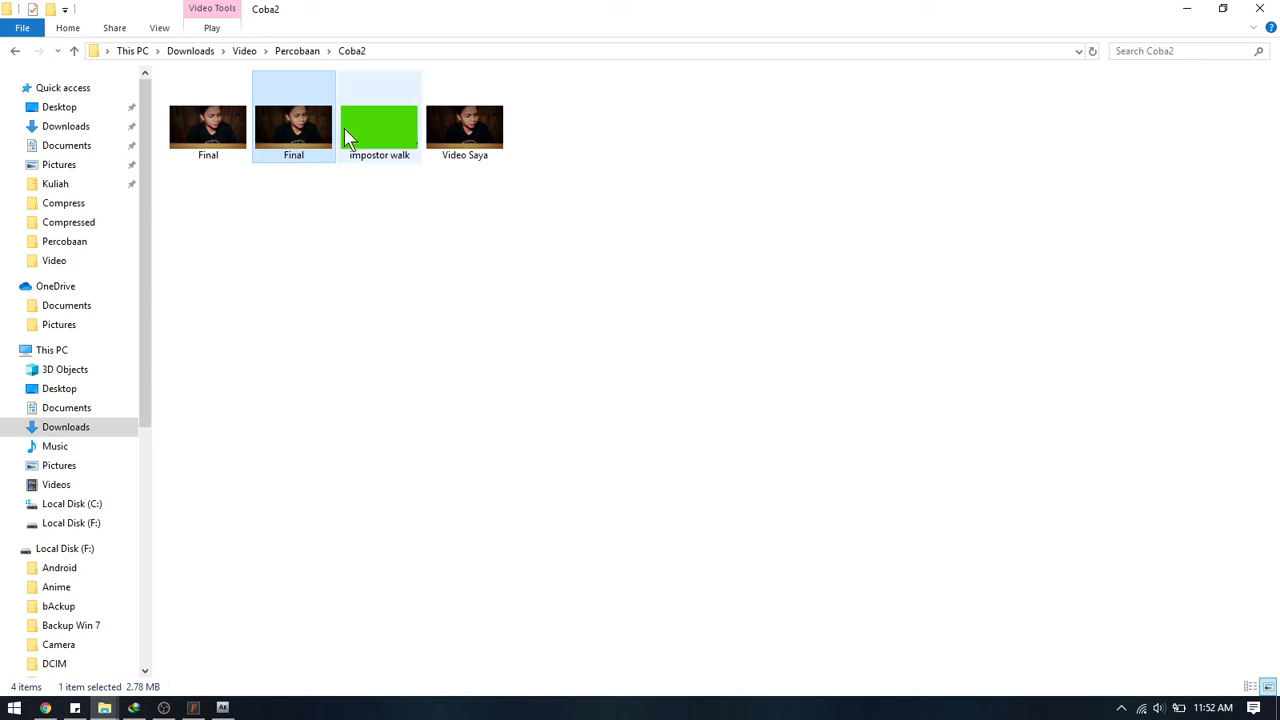
left_click(220, 150)
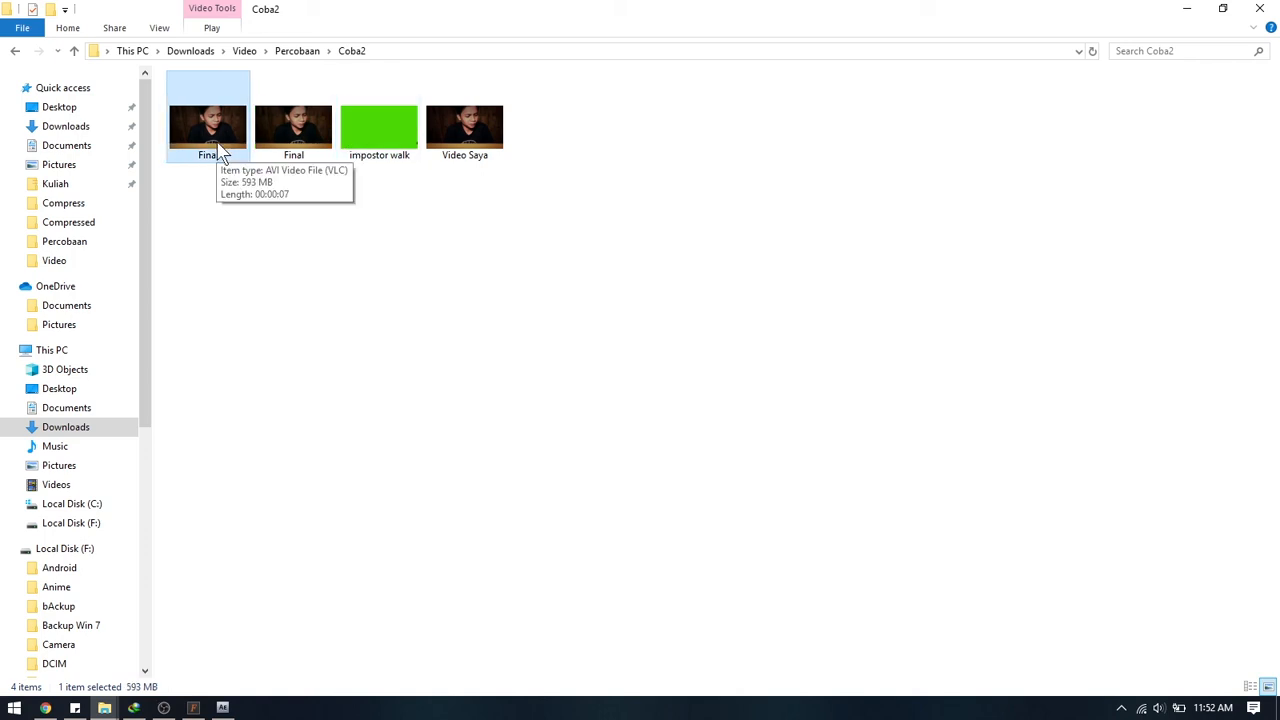
left_click(275, 160)
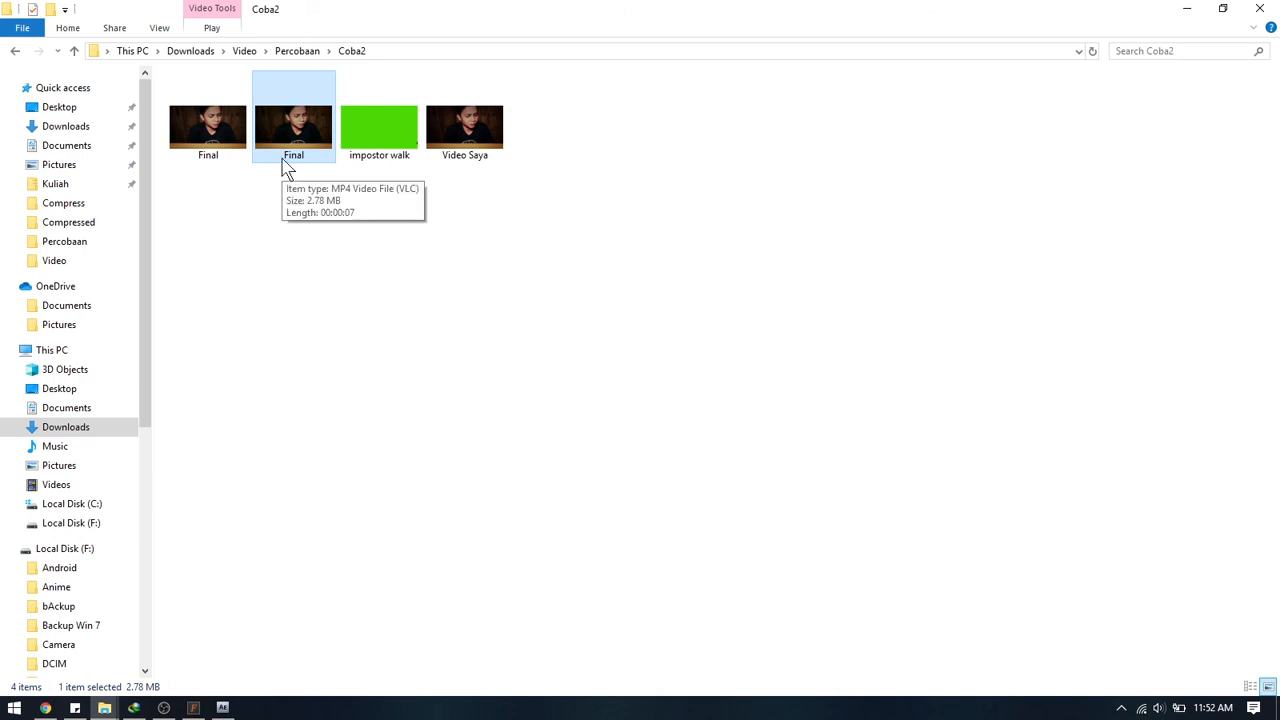
left_click(323, 234)
left_click(313, 137)
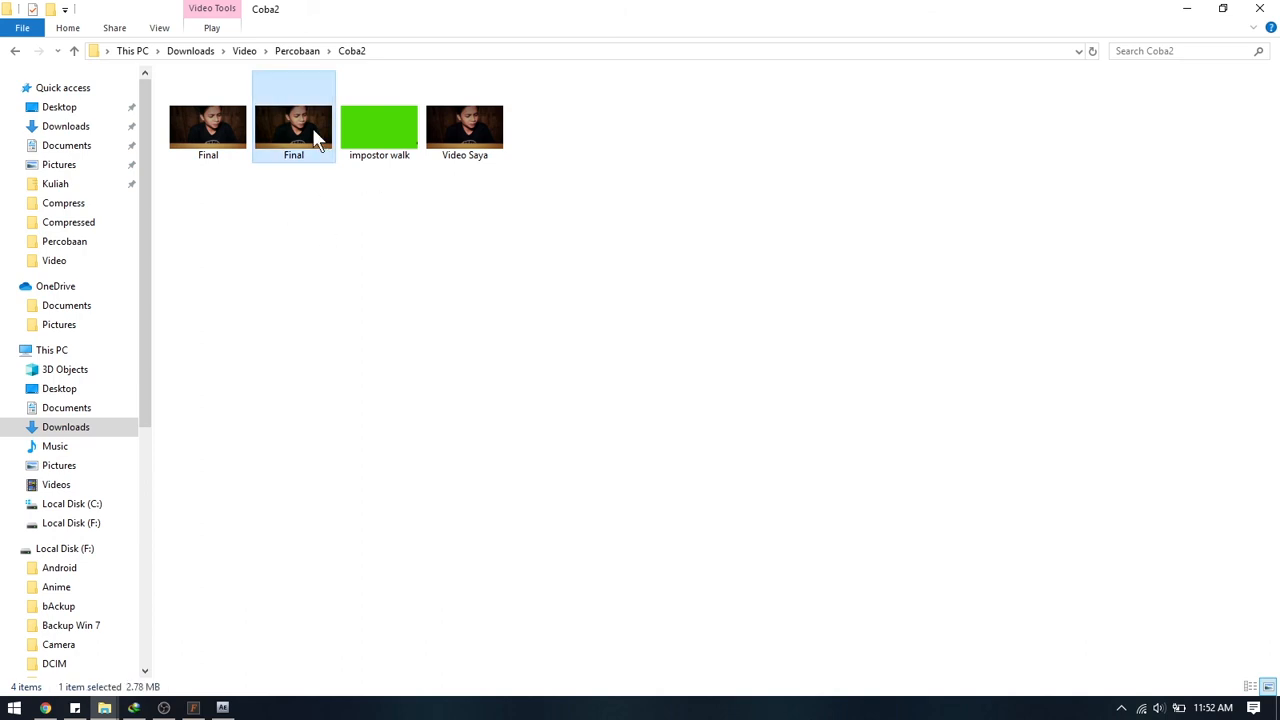